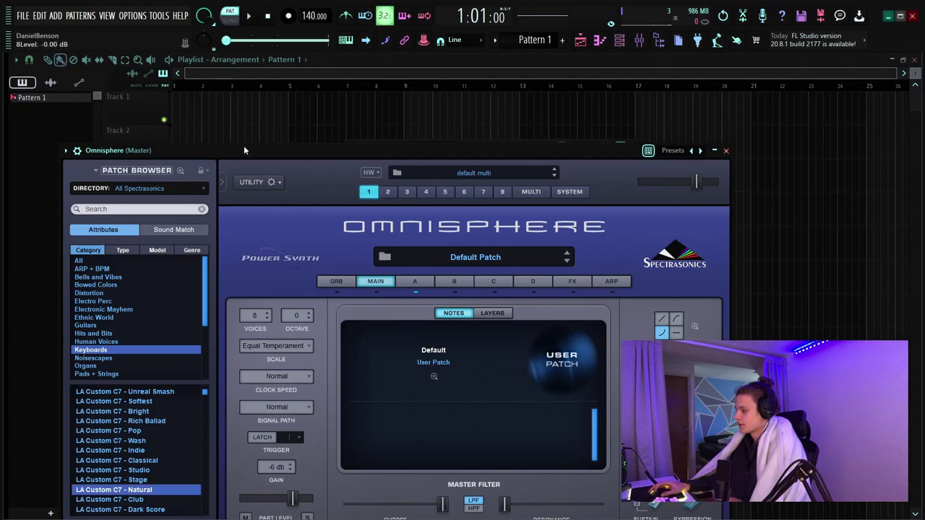
- Open the Omnisphere channel's piano roll and change its note colour to blue
{"action": "left_click_drag", "start_coordinate": [243, 151], "coordinate": [268, 140]}
{"action": "key", "text": "F7"}
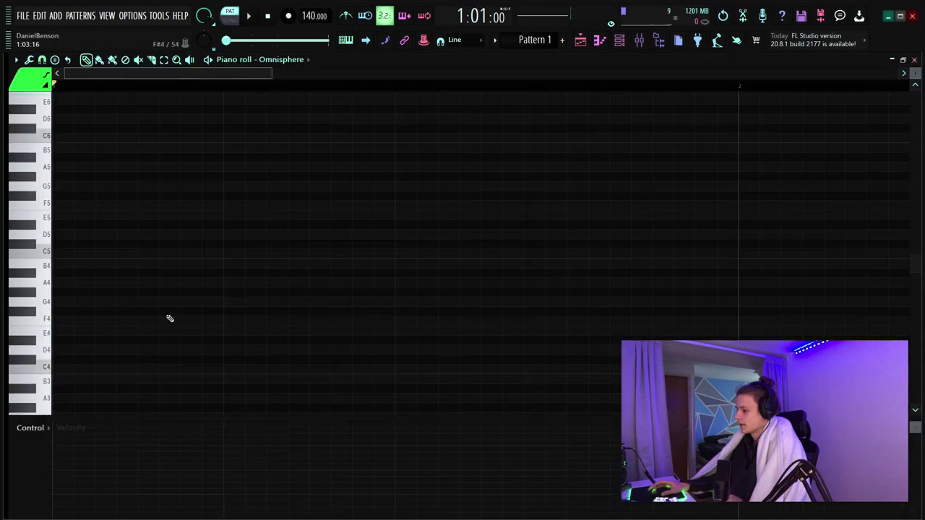
{"action": "left_click", "coordinate": [23, 84]}
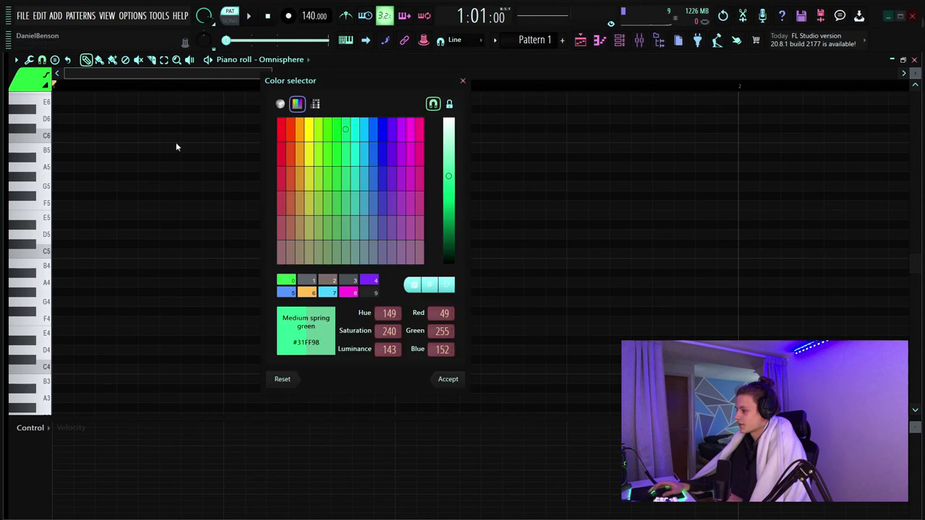
{"action": "left_click", "coordinate": [381, 136]}
{"action": "left_click", "coordinate": [447, 380]}
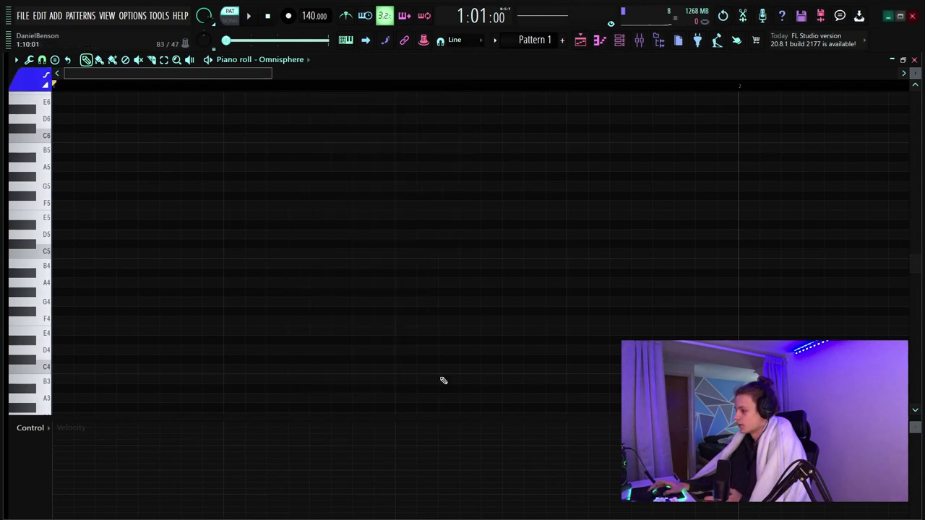
- Draw one-bar D#4 notes at bars 1 and 3, followed by half-bar F4 and F#4 notes in bar 4
{"action": "scroll", "coordinate": [137, 91], "scroll_direction": "down", "scroll_amount": 3}
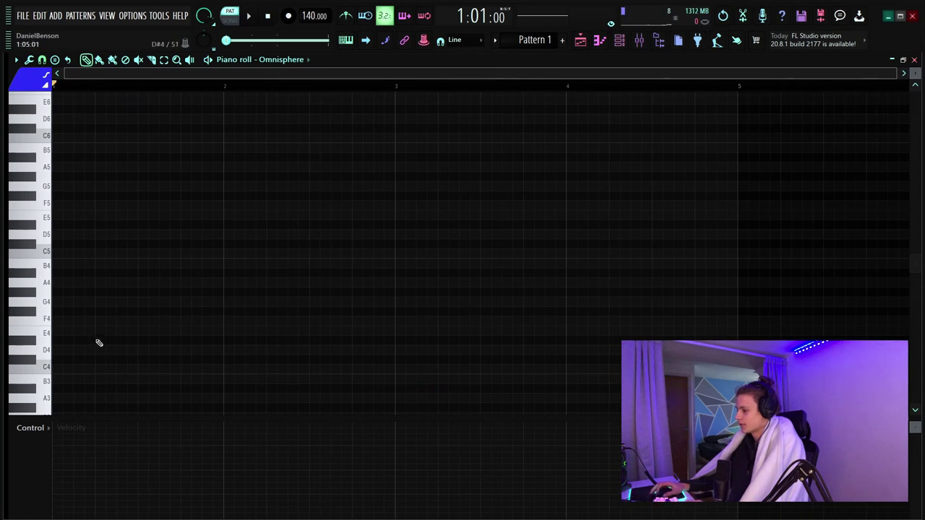
{"action": "left_click", "coordinate": [396, 340]}
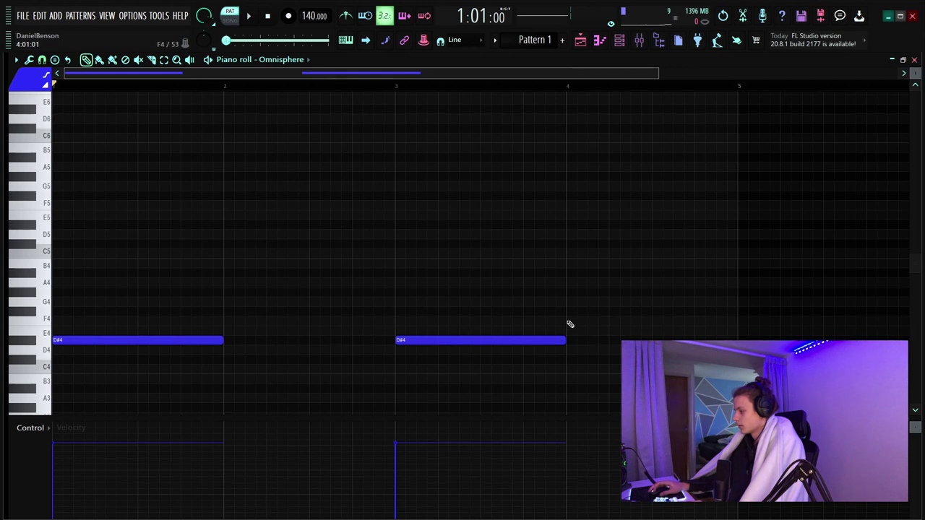
{"action": "left_click", "coordinate": [569, 322]}
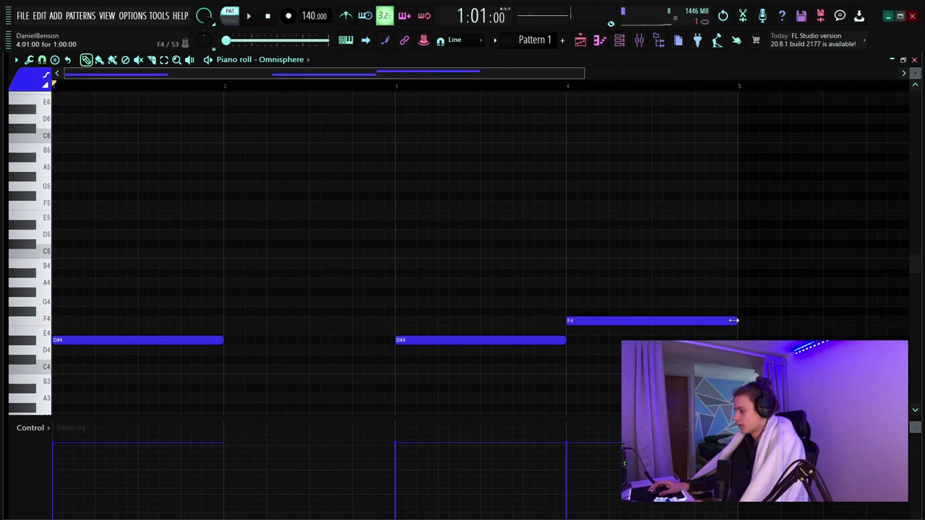
{"action": "scroll", "coordinate": [368, 253], "scroll_direction": "down", "scroll_amount": 2}
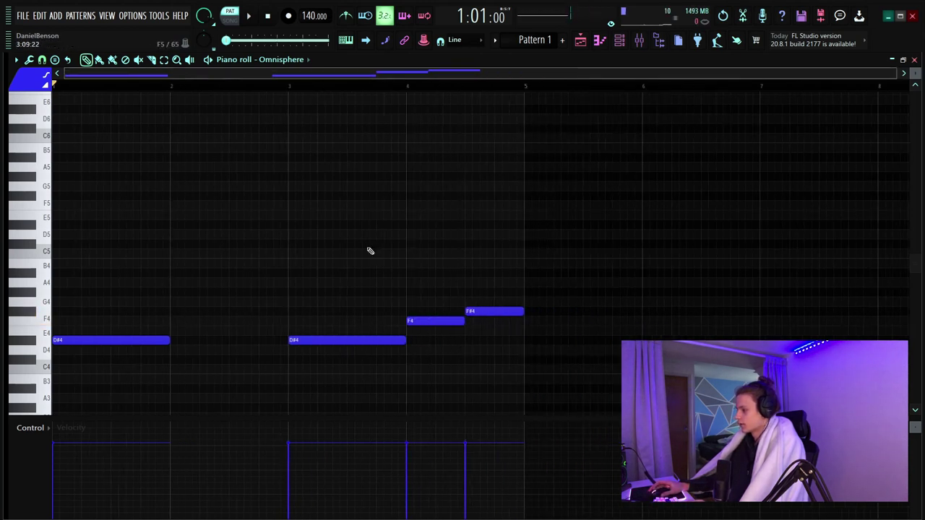
- Duplicate the four-bar pattern into bars 5–8 and lower the copied D#4 notes to B3
{"action": "key", "text": "ctrl+a"}
{"action": "key", "text": "ctrl+b"}
{"action": "left_click_drag", "start_coordinate": [770, 326], "coordinate": [539, 355]}
{"action": "key", "text": "shift+Down"}
{"action": "key", "text": "Down"}
{"action": "key", "text": "Down"}
{"action": "key", "text": "Down"}
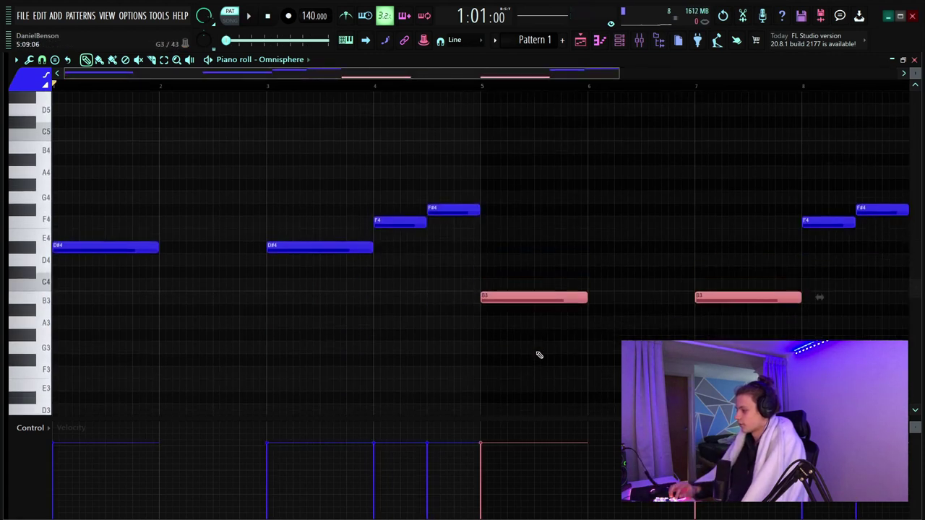
{"action": "scroll", "coordinate": [302, 153], "scroll_direction": "up", "scroll_amount": 2}
{"action": "scroll", "coordinate": [274, 87], "scroll_direction": "down", "scroll_amount": 2}
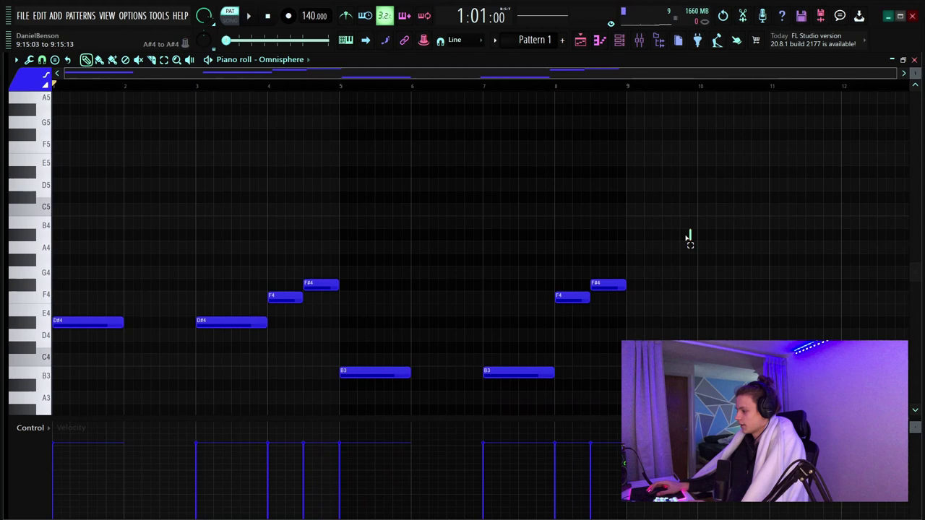
- Copy the whole eight-bar pattern and paste a duplicate one octave higher
{"action": "key", "text": "ctrl+a"}
{"action": "key", "text": "ctrl+c"}
{"action": "key", "text": "ctrl+v"}
{"action": "key", "text": "ctrl+Up"}
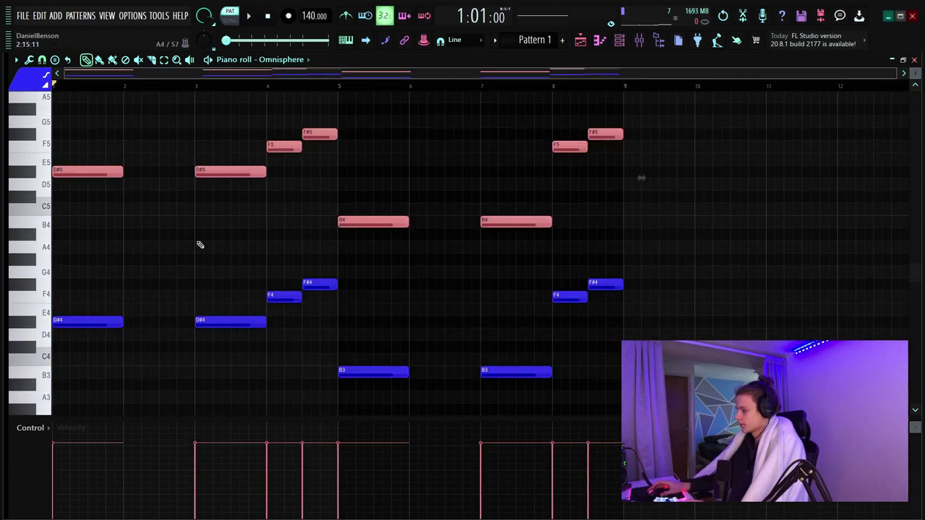
- Transpose all the notes down one octave and play the pattern back
{"action": "left_click_drag", "start_coordinate": [633, 103], "coordinate": [3, 508]}
{"action": "key", "text": "ctrl+Down"}
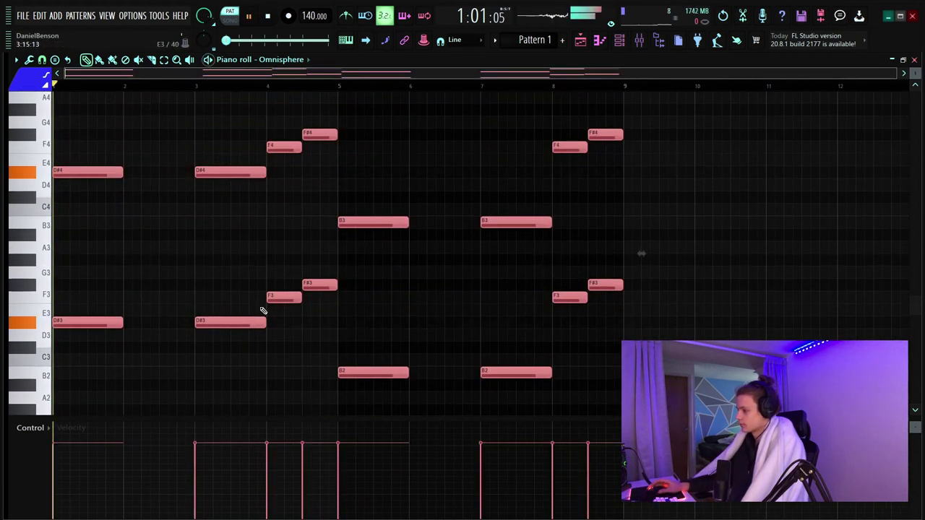
{"action": "key", "text": "ctrl+d"}
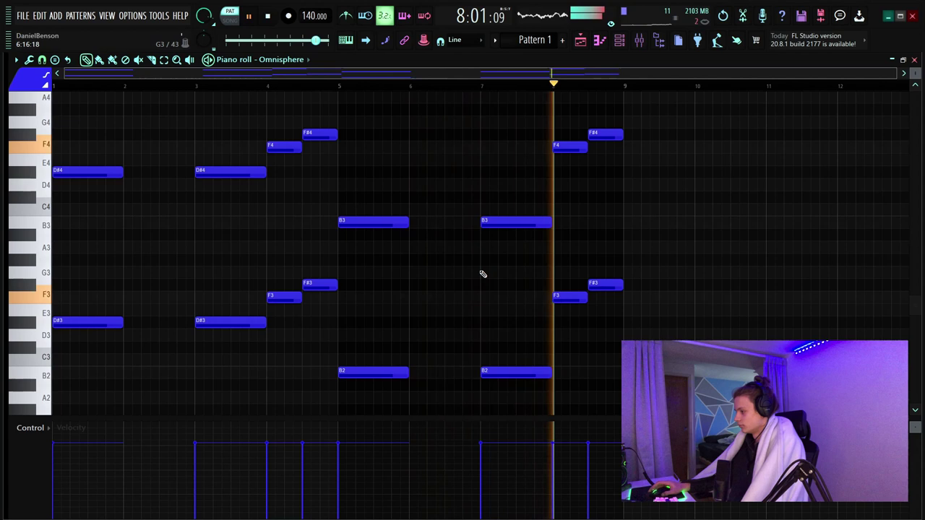
{"action": "key", "text": "space"}
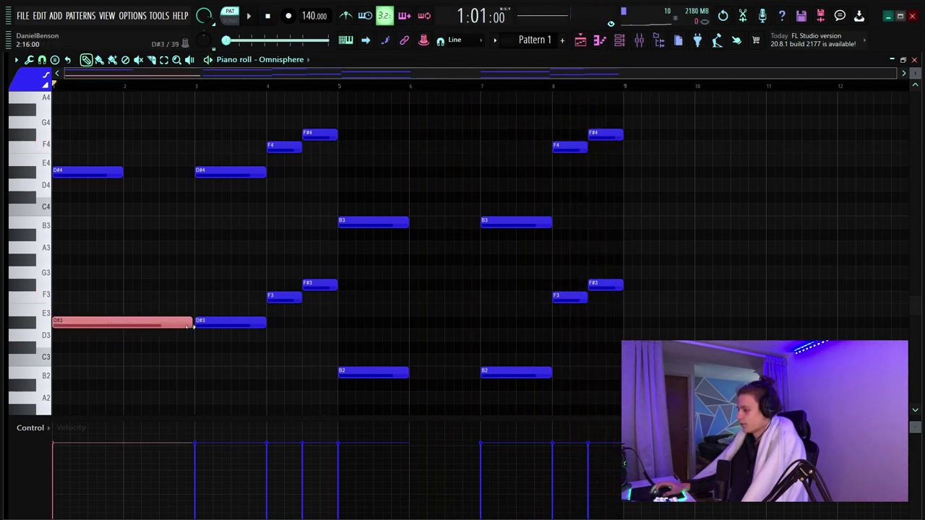
- Lengthen the low D#3 note at bar 1 and the low B2 note at bar 5 to two bars each
{"action": "left_click", "coordinate": [404, 373]}
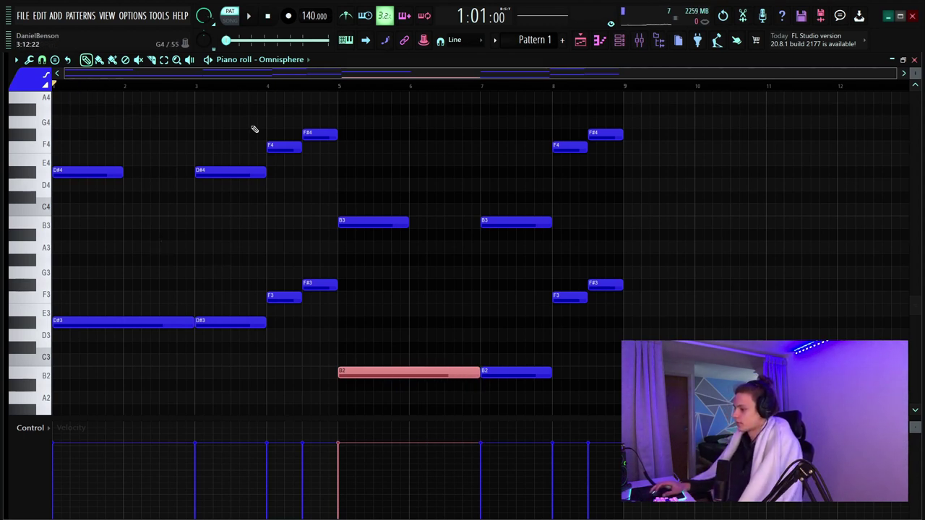
{"action": "left_click", "coordinate": [206, 111]}
{"action": "right_click", "coordinate": [209, 114]}
- Add one-bar D#5 notes at bars 1 and 3, an octave above the D#4 notes
{"action": "scroll", "coordinate": [547, 270], "scroll_direction": "up", "scroll_amount": 5}
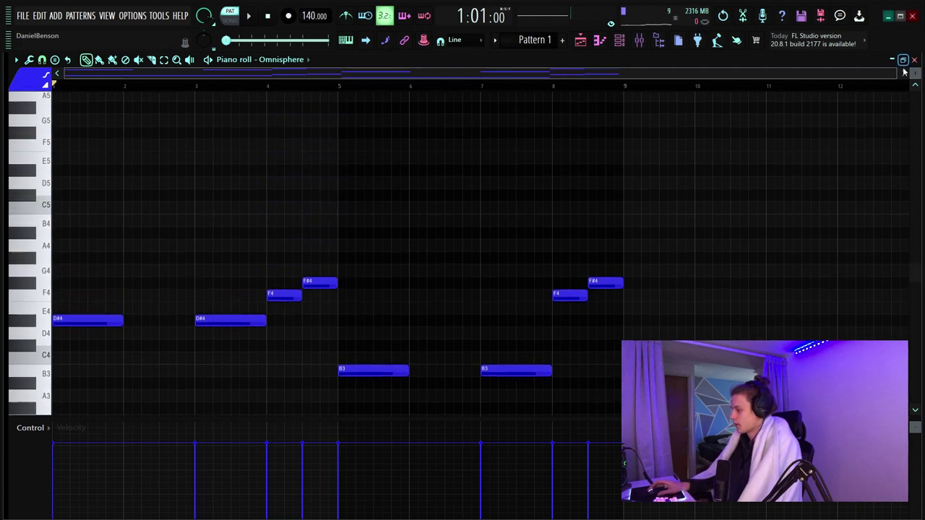
{"action": "scroll", "coordinate": [107, 78], "scroll_direction": "up", "scroll_amount": 3}
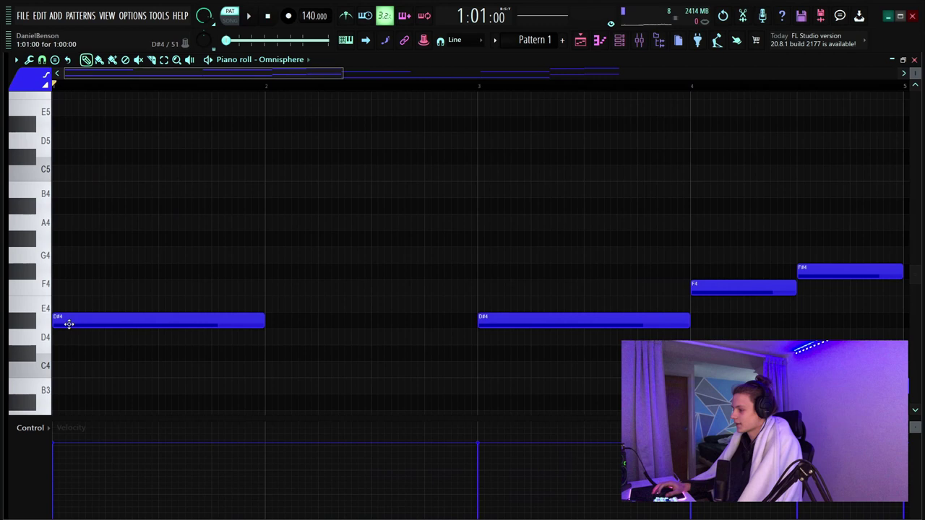
{"action": "left_click_drag", "start_coordinate": [65, 321], "coordinate": [81, 200]}
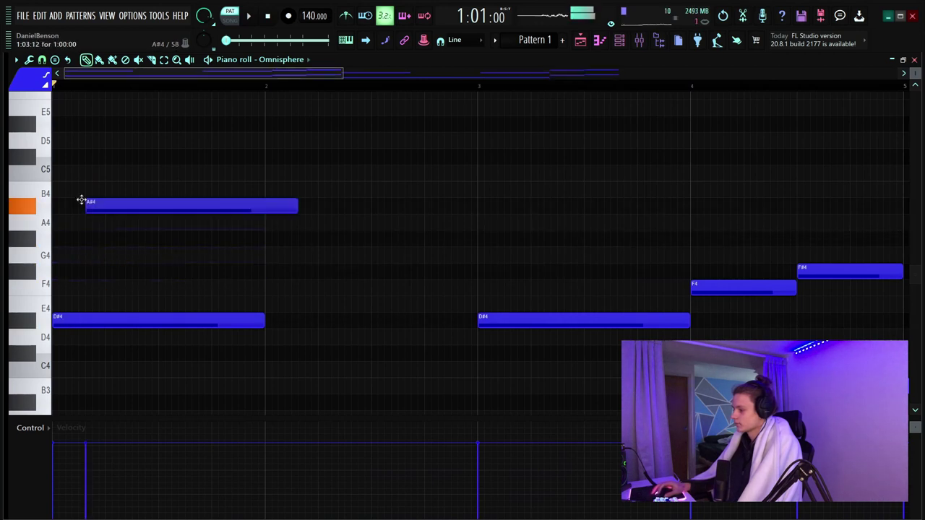
{"action": "left_click_drag", "start_coordinate": [148, 209], "coordinate": [137, 127]}
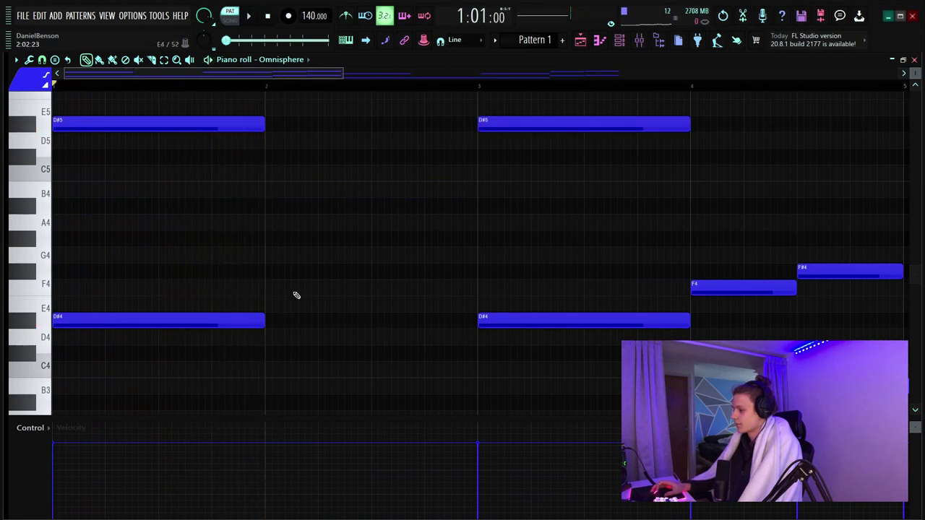
- Add a one-bar A#5 note above the D#5 note at bar 1
{"action": "scroll", "coordinate": [180, 321], "scroll_direction": "up", "scroll_amount": 3}
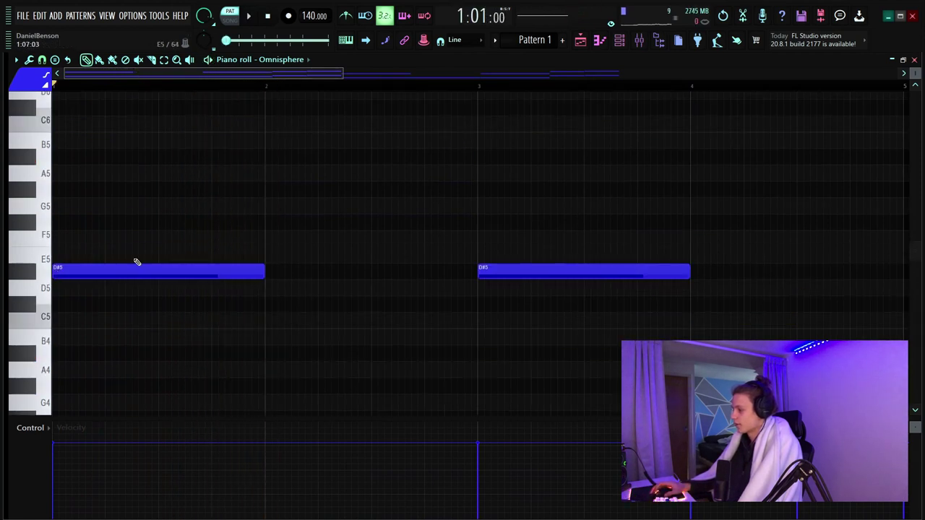
{"action": "scroll", "coordinate": [137, 262], "scroll_direction": "up", "scroll_amount": 1}
{"action": "mouse_move", "coordinate": [83, 246]}
{"action": "left_mouse_down"}
{"action": "mouse_move", "coordinate": [65, 240]}
{"action": "mouse_move", "coordinate": [75, 207]}
{"action": "left_mouse_up"}
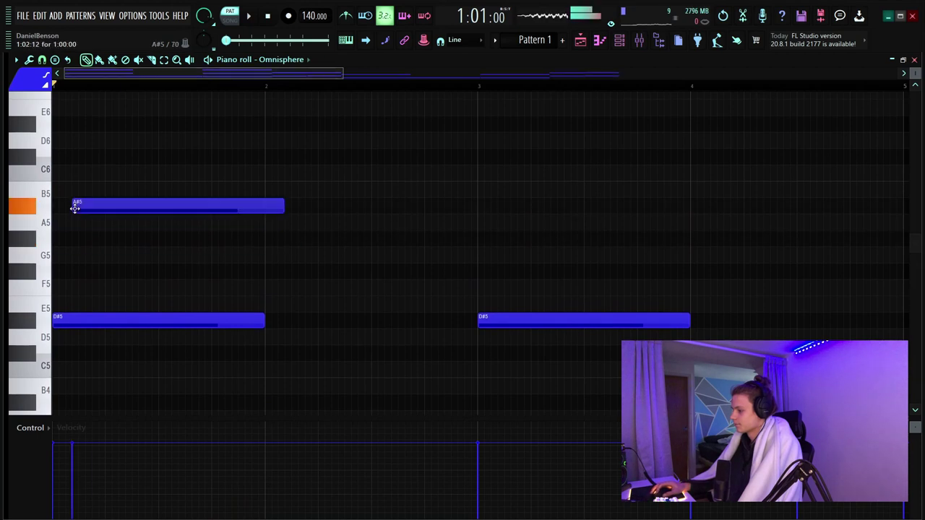
{"action": "left_click", "coordinate": [275, 257]}
{"action": "right_click", "coordinate": [305, 257]}
- Duplicate the D#5 and A#5 pair into bar 2 and shorten the copy to the last quarter of that bar
{"action": "left_click_drag", "start_coordinate": [214, 182], "coordinate": [215, 348]}
{"action": "key", "text": "ctrl+b"}
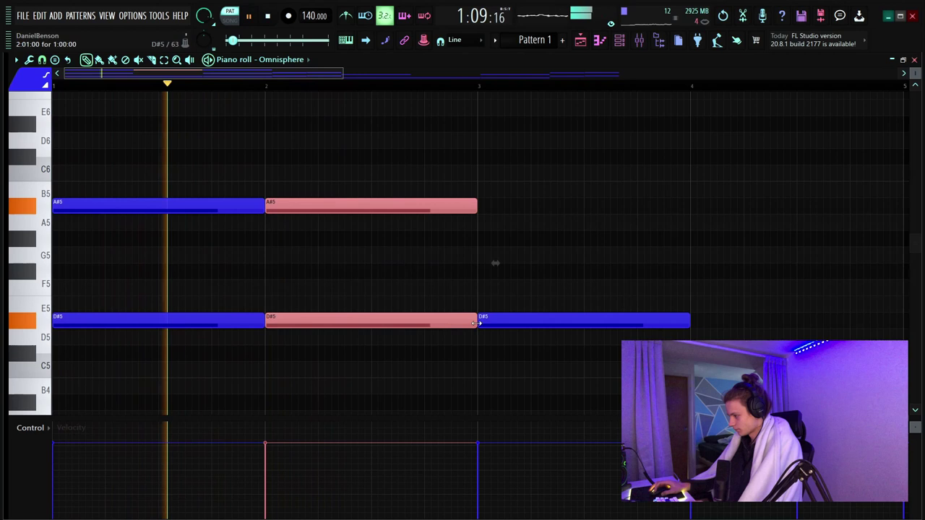
{"action": "left_click_drag", "start_coordinate": [477, 324], "coordinate": [453, 324]}
{"action": "key", "text": "space"}
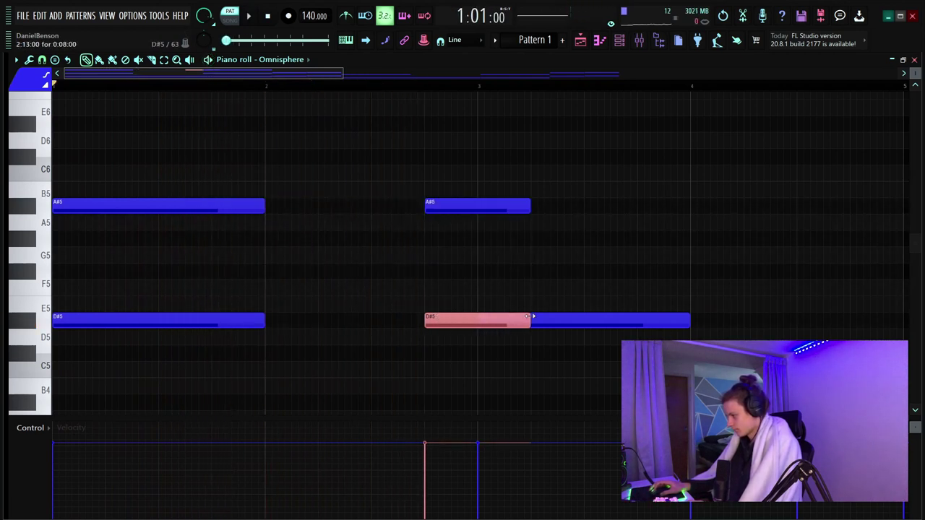
{"action": "key", "text": "space"}
{"action": "left_click_drag", "start_coordinate": [530, 324], "coordinate": [477, 324]}
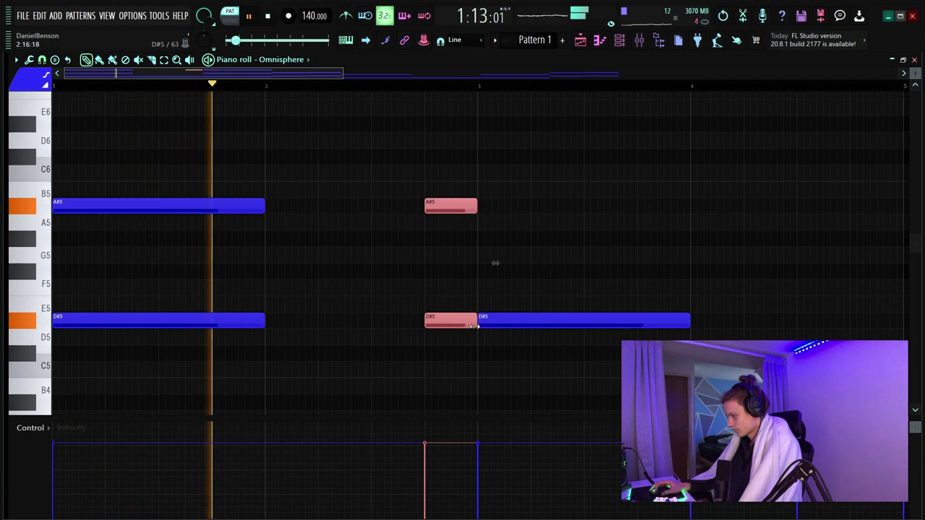
{"action": "key", "text": "ctrl+d"}
{"action": "left_click", "coordinate": [479, 353]}
{"action": "right_click", "coordinate": [486, 354]}
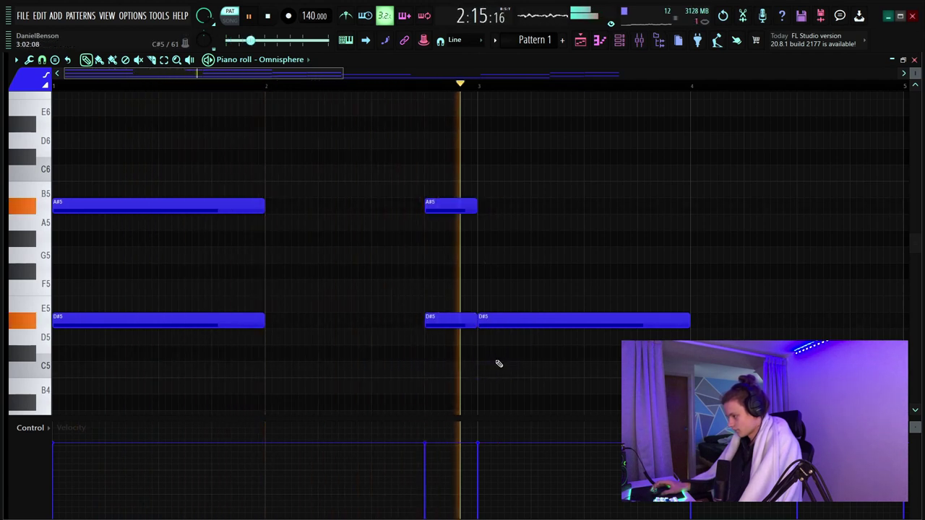
- Extend the first D#5 and A#5 pair up to the short pair and repeat both pairs across bars 3 and 4
{"action": "left_click_drag", "start_coordinate": [246, 190], "coordinate": [424, 327]}
{"action": "scroll", "coordinate": [347, 93], "scroll_direction": "down", "scroll_amount": 2}
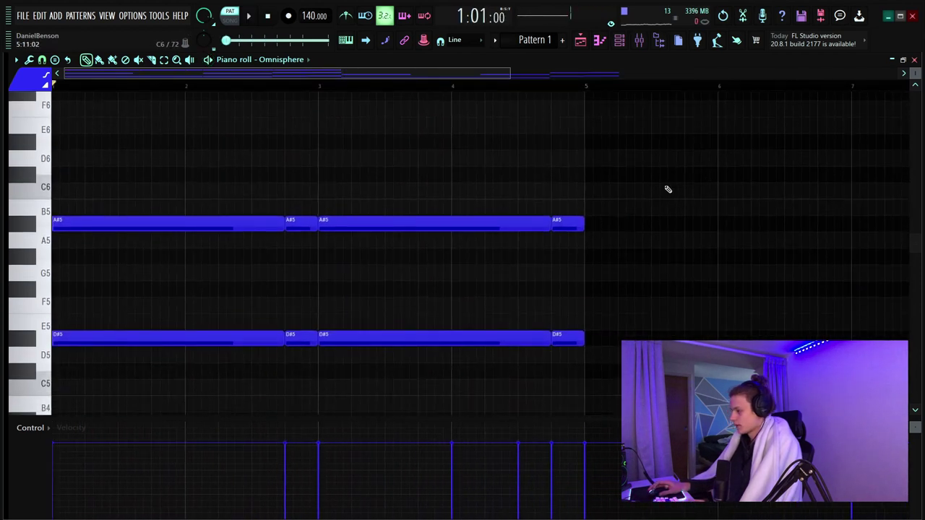
- Duplicate the upper D#5 and A#5 notes into bars 5–8 and lower the copied D#5 notes to B4
{"action": "left_click_drag", "start_coordinate": [658, 166], "coordinate": [46, 322]}
{"action": "key", "text": "ctrl+b"}
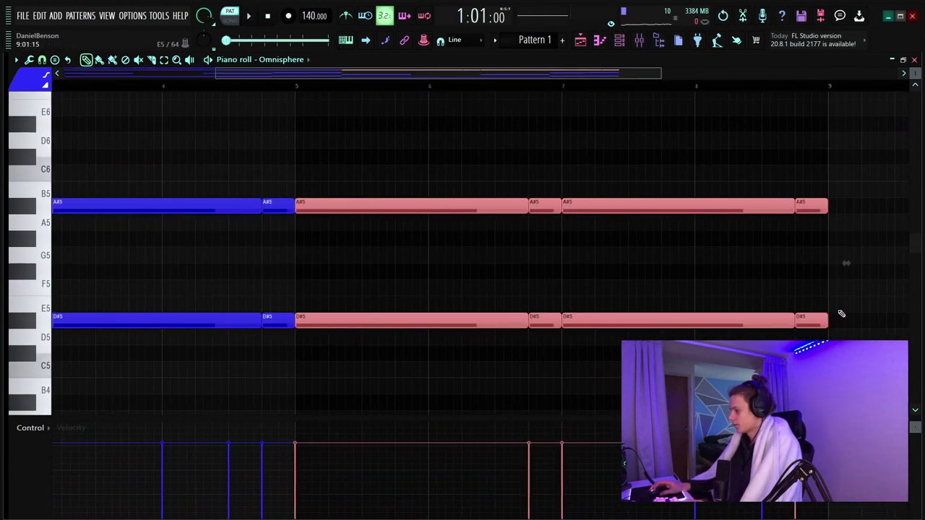
{"action": "left_click_drag", "start_coordinate": [849, 302], "coordinate": [463, 329]}
{"action": "scroll", "coordinate": [454, 328], "scroll_direction": "down", "scroll_amount": 2}
{"action": "key", "text": "shift+Down"}
{"action": "key", "text": "shift+Down"}
{"action": "key", "text": "shift+Down"}
{"action": "key", "text": "shift+Down"}
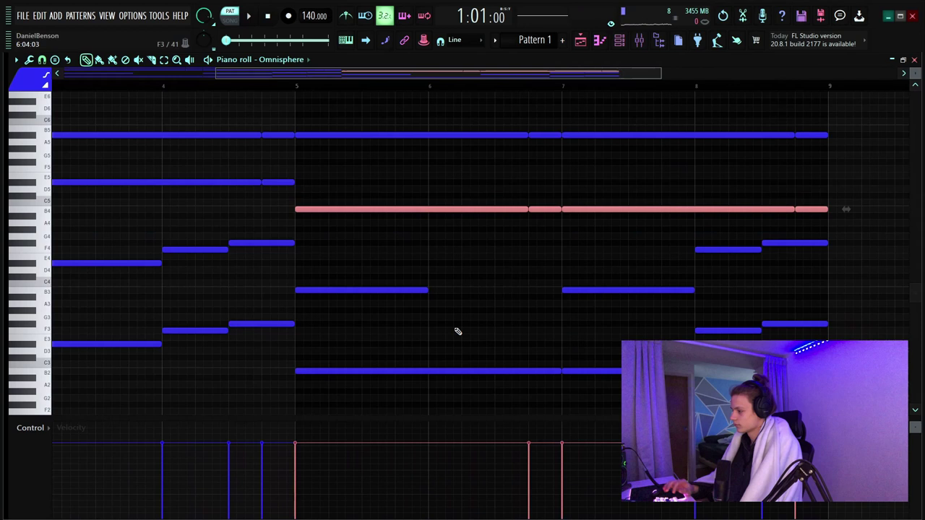
{"action": "mouse_move", "coordinate": [915, 73]}
{"action": "left_mouse_down"}
{"action": "mouse_move", "coordinate": [915, 85]}
{"action": "mouse_move", "coordinate": [916, 73]}
{"action": "left_mouse_up"}
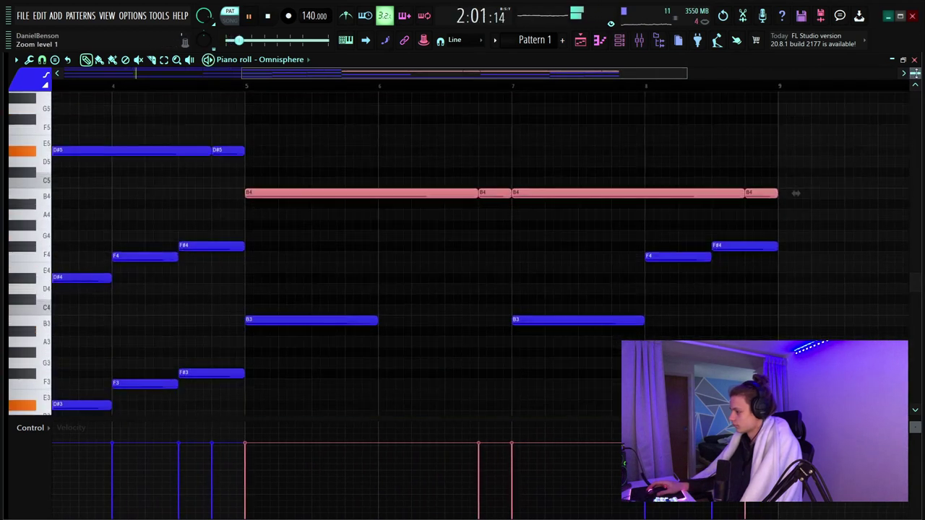
{"action": "scroll", "coordinate": [206, 92], "scroll_direction": "down", "scroll_amount": 3}
{"action": "left_click", "coordinate": [283, 204]}
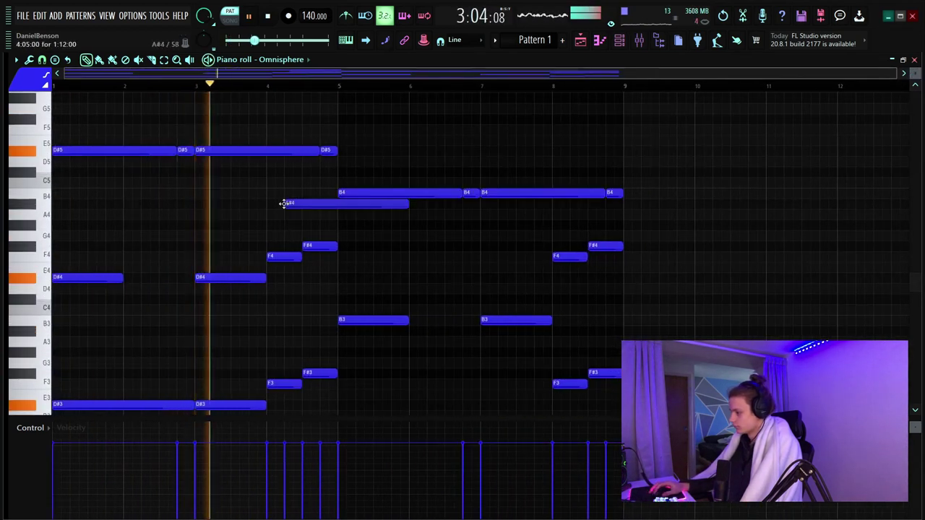
{"action": "left_click", "coordinate": [367, 266]}
{"action": "right_click", "coordinate": [370, 267]}
{"action": "left_click", "coordinate": [372, 267]}
{"action": "right_click", "coordinate": [376, 270]}
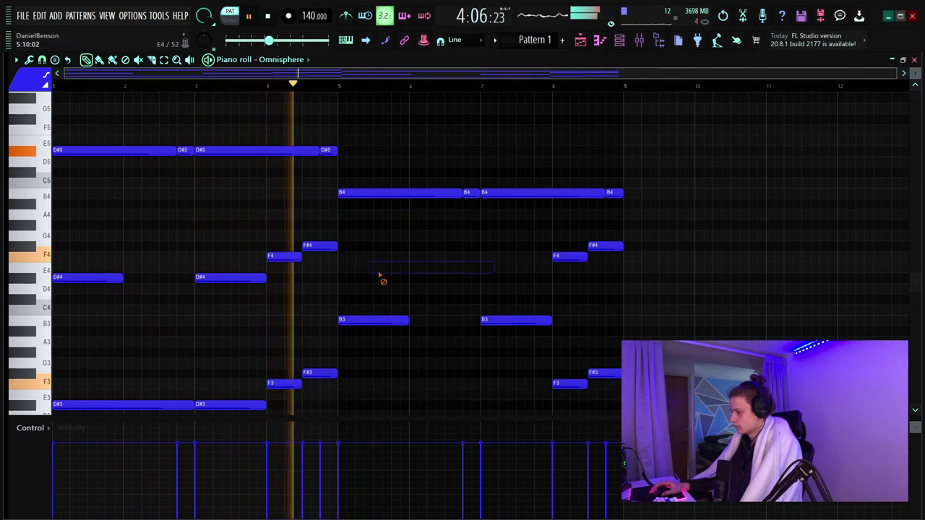
{"action": "left_click", "coordinate": [434, 257]}
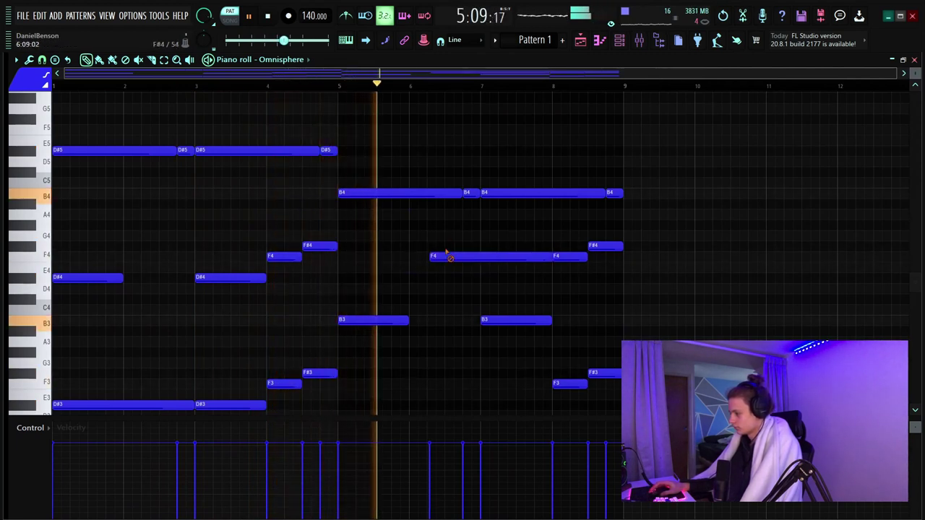
{"action": "right_click", "coordinate": [449, 256]}
- Lower the A#5 notes in bars 5–8 to G#5 and play the pattern from bar 5
{"action": "scroll", "coordinate": [458, 264], "scroll_direction": "up", "scroll_amount": 1}
{"action": "scroll", "coordinate": [461, 267], "scroll_direction": "up", "scroll_amount": 3}
{"action": "key", "text": "space"}
{"action": "left_click_drag", "start_coordinate": [637, 125], "coordinate": [377, 161], "text": "ctrl"}
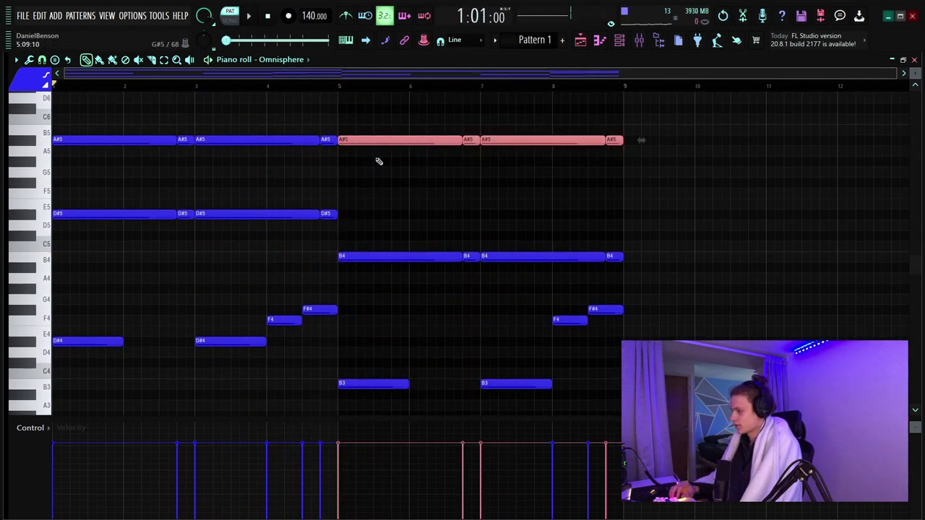
{"action": "key", "text": "shift+Down"}
{"action": "key", "text": "shift+Down"}
{"action": "key", "text": "space"}
{"action": "left_click", "coordinate": [338, 86]}
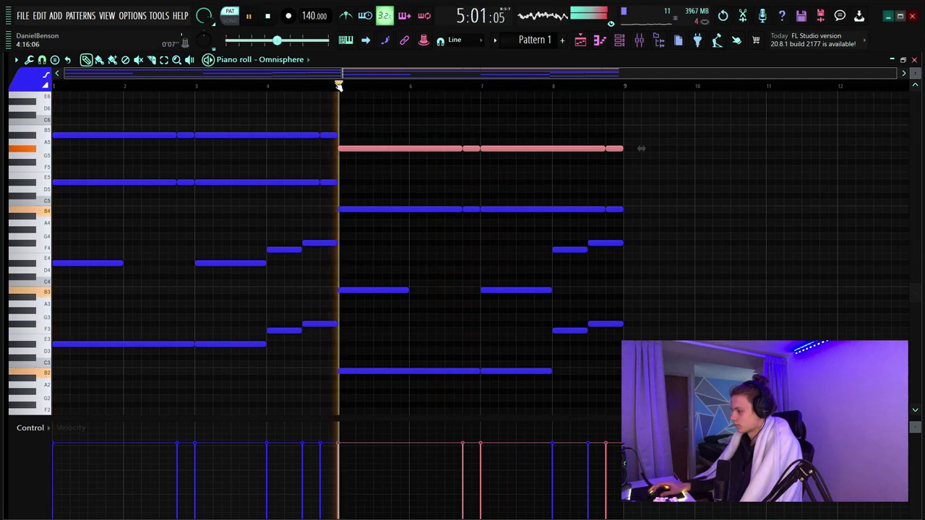
- Strum the start times of all notes in the pattern while preserving their ends
{"action": "right_click", "coordinate": [914, 73]}
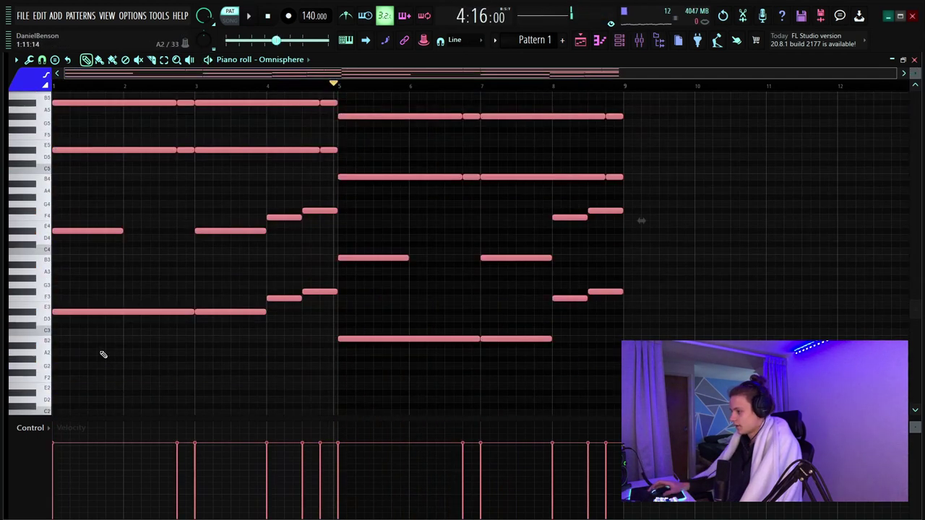
{"action": "key", "text": "alt+s"}
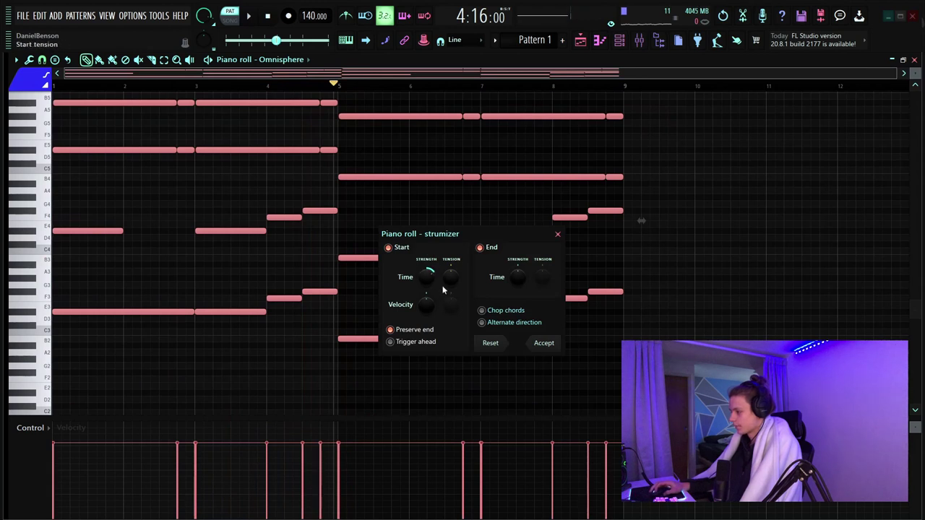
{"action": "left_click", "coordinate": [544, 344]}
- Apply a small bipolar velocity randomization to all chord notes and lower their overall velocity, auditioning the pattern from bar 1
{"action": "key", "text": "alt+r"}
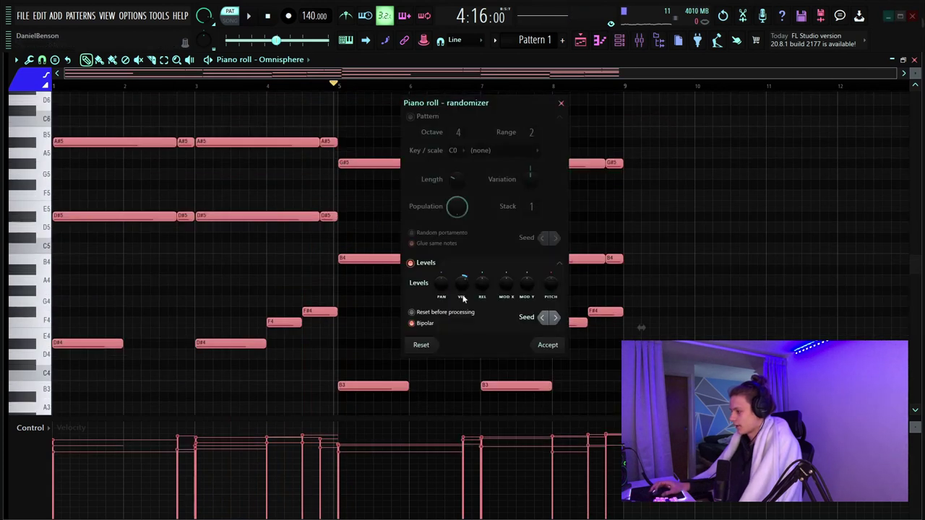
{"action": "left_click", "coordinate": [555, 351]}
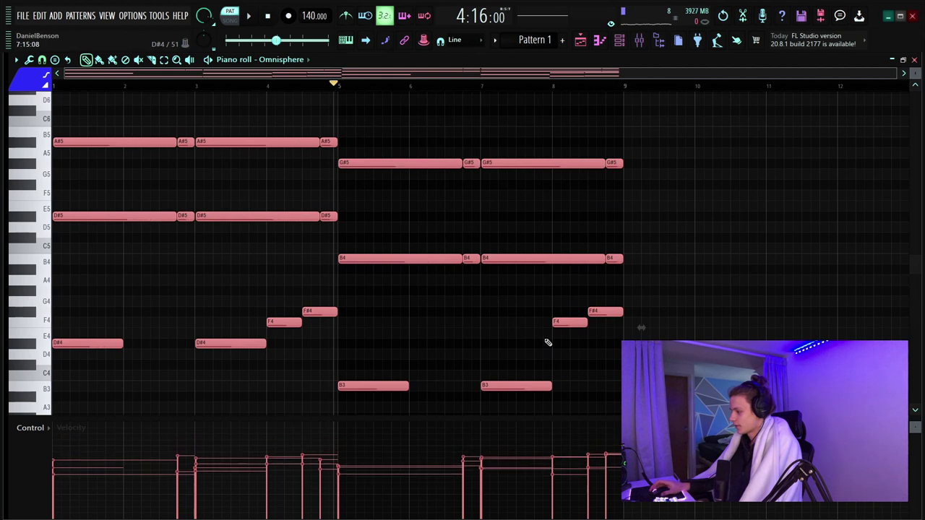
{"action": "key", "text": "space"}
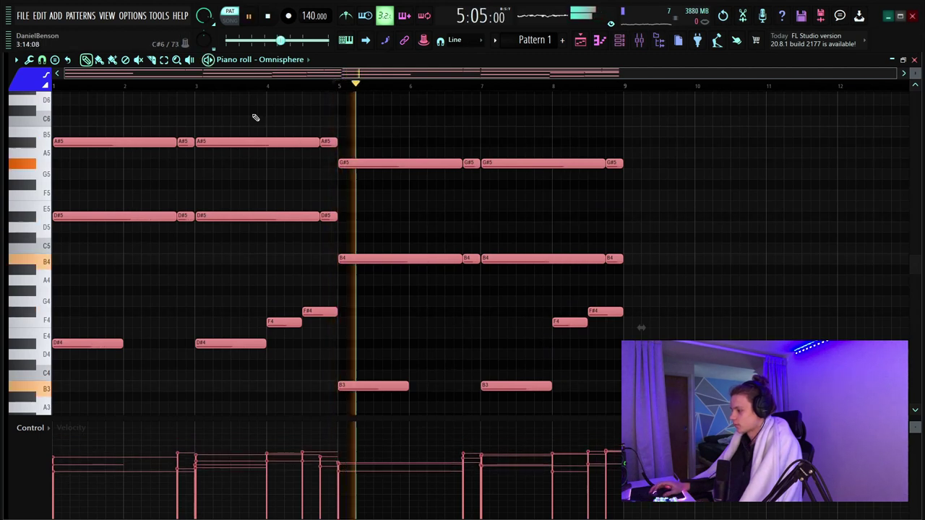
{"action": "key", "text": "space"}
{"action": "left_click", "coordinate": [55, 86]}
{"action": "key", "text": "space"}
{"action": "left_click", "coordinate": [186, 248]}
{"action": "right_click", "coordinate": [187, 248]}
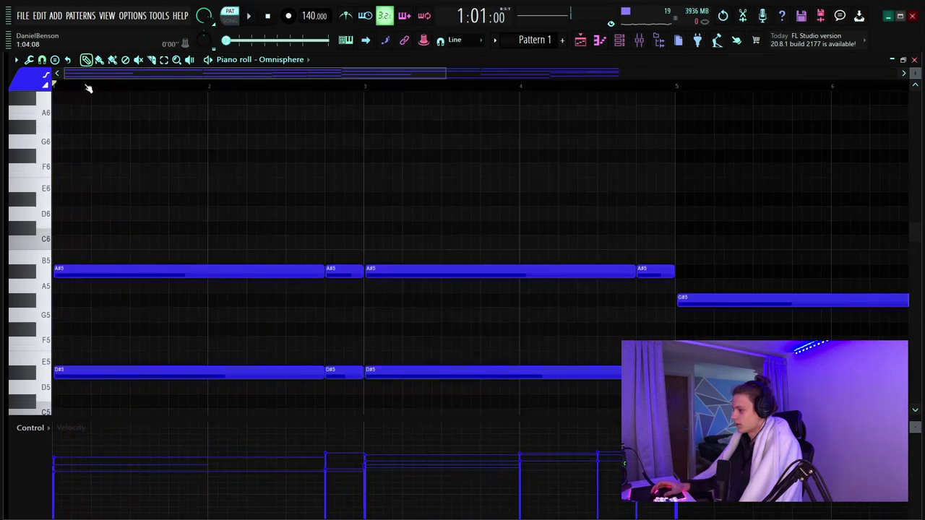
- Draw a descending D#7, C#7, B6, A#6 run from the start of bar 1, above the chords
{"action": "scroll", "coordinate": [88, 87], "scroll_direction": "up", "scroll_amount": 1}
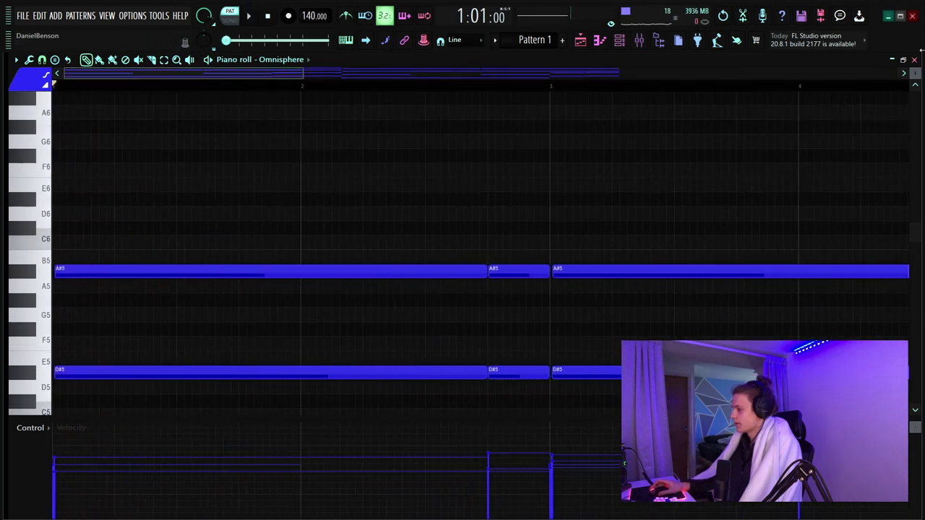
{"action": "scroll", "coordinate": [530, 109], "scroll_direction": "up", "scroll_amount": 3}
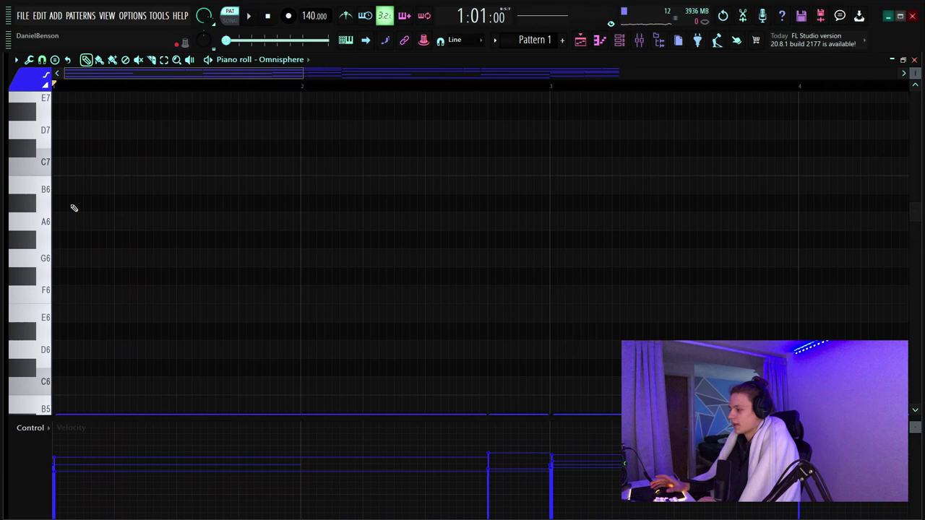
{"action": "left_click_drag", "start_coordinate": [74, 209], "coordinate": [56, 149]}
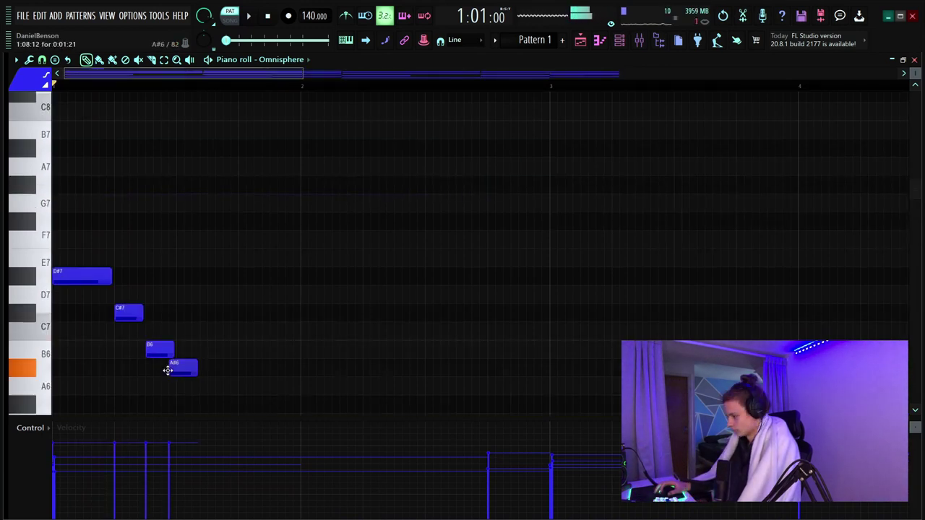
{"action": "left_click_drag", "start_coordinate": [168, 371], "coordinate": [181, 369]}
{"action": "key", "text": "space"}
{"action": "key", "text": "space"}
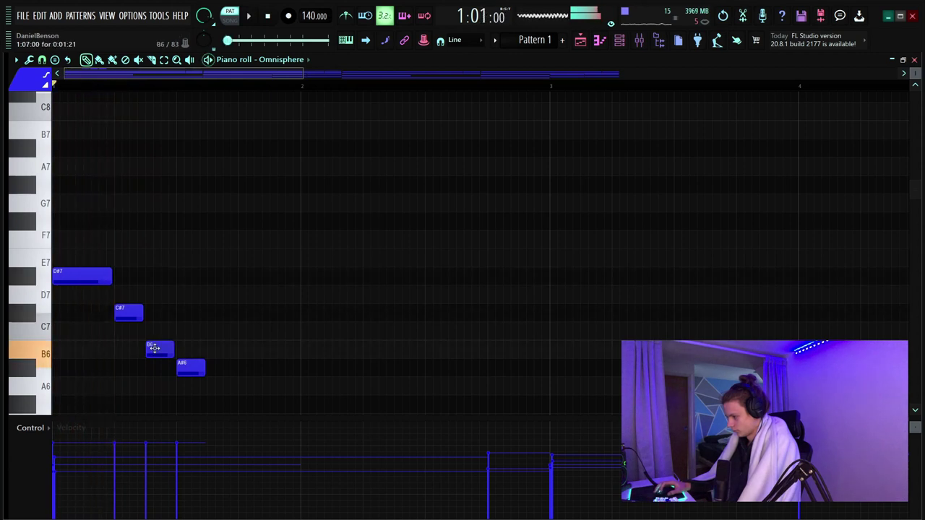
- Shorten the run's C#7 and B6 notes, move B6 and A#6 earlier to close the gaps, and play it back
{"action": "left_click_drag", "start_coordinate": [158, 350], "coordinate": [148, 369]}
{"action": "key", "text": "space"}
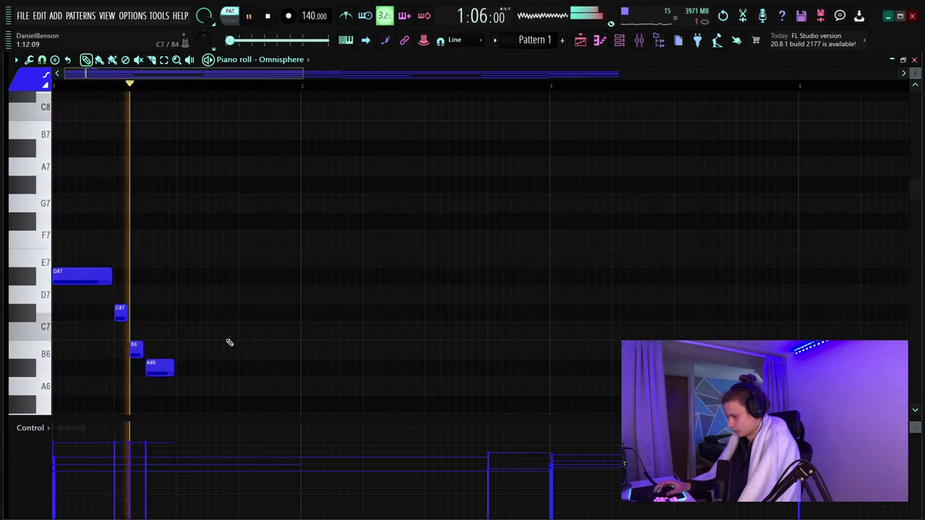
{"action": "key", "text": "space"}
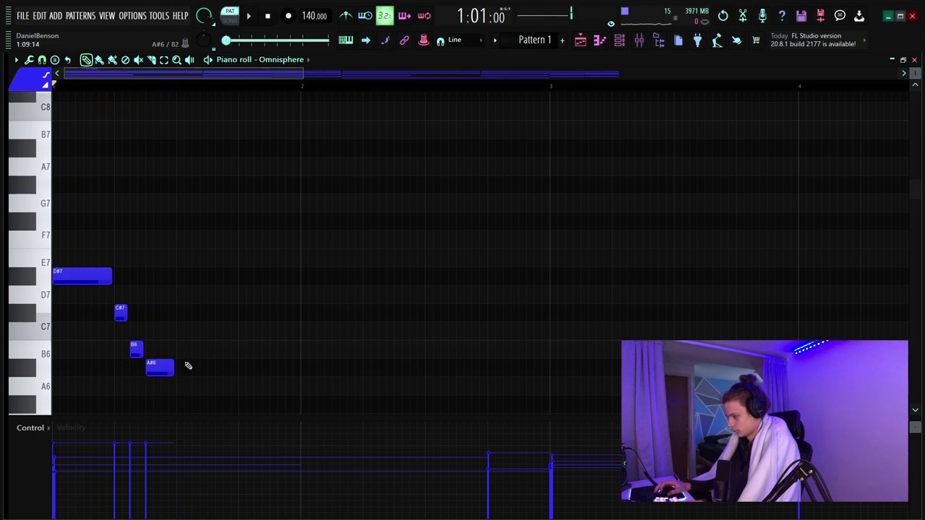
- Add one-beat B6 and A#6 notes on the last two beats of bar 1
{"action": "left_click_drag", "start_coordinate": [205, 350], "coordinate": [235, 352]}
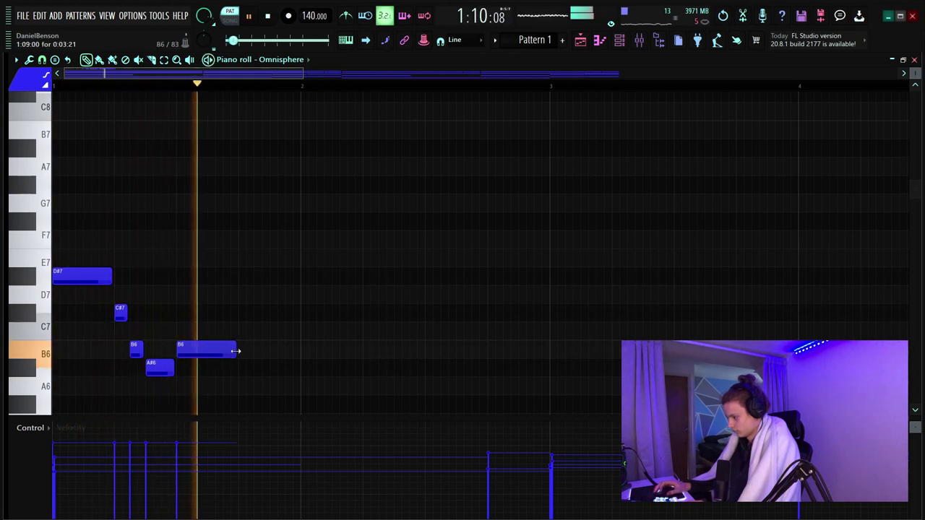
{"action": "key", "text": "space"}
{"action": "left_click", "coordinate": [241, 368]}
{"action": "key", "text": "space"}
- Duplicate the bar 1 melody into bar 2 and lower the copy's first note to G#6
{"action": "key", "text": "ctrl+a"}
{"action": "key", "text": "ctrl+b"}
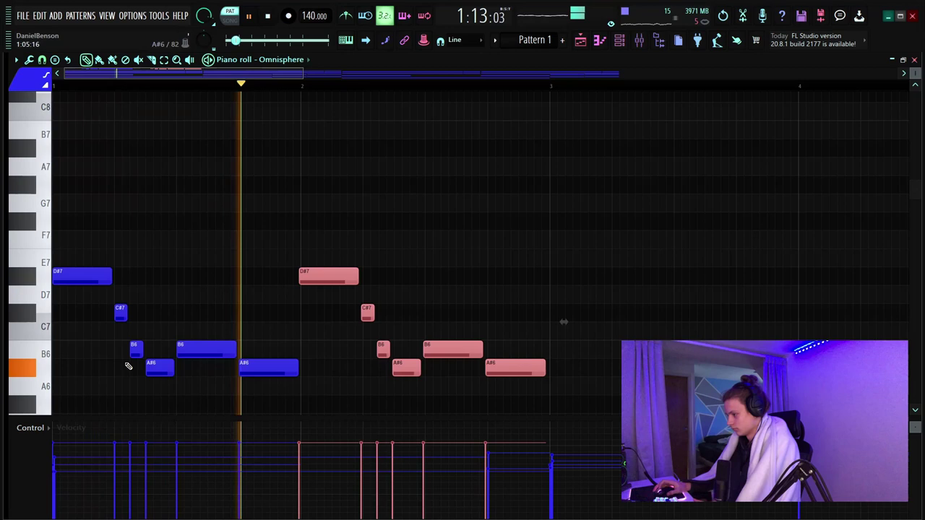
{"action": "left_click", "coordinate": [430, 291]}
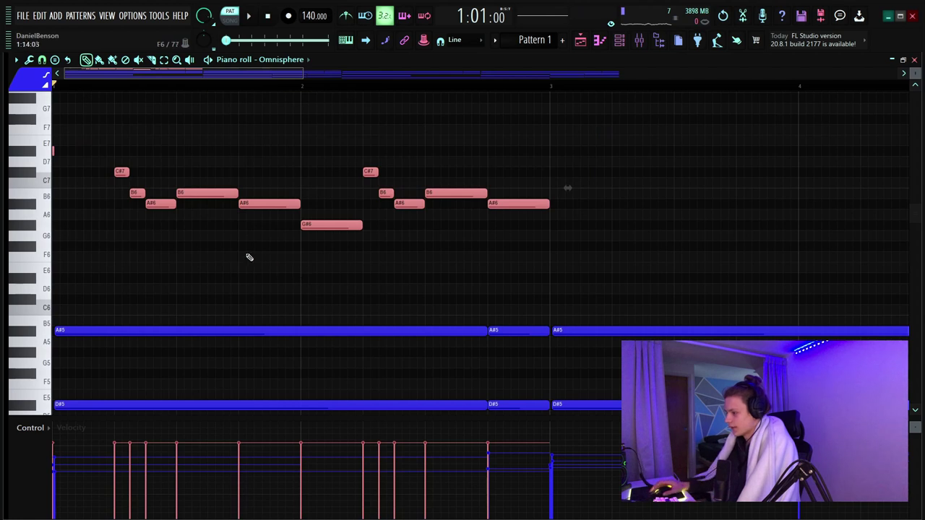
{"action": "left_click_drag", "start_coordinate": [116, 260], "coordinate": [55, 150]}
- Duplicate the two-bar melody into bars 3 and 4 and lower the velocity of all melody notes
{"action": "scroll", "coordinate": [132, 99], "scroll_direction": "down", "scroll_amount": 4}
{"action": "left_click_drag", "start_coordinate": [217, 120], "coordinate": [70, 241]}
{"action": "key", "text": "ctrl+b"}
{"action": "left_click_drag", "start_coordinate": [347, 130], "coordinate": [13, 251]}
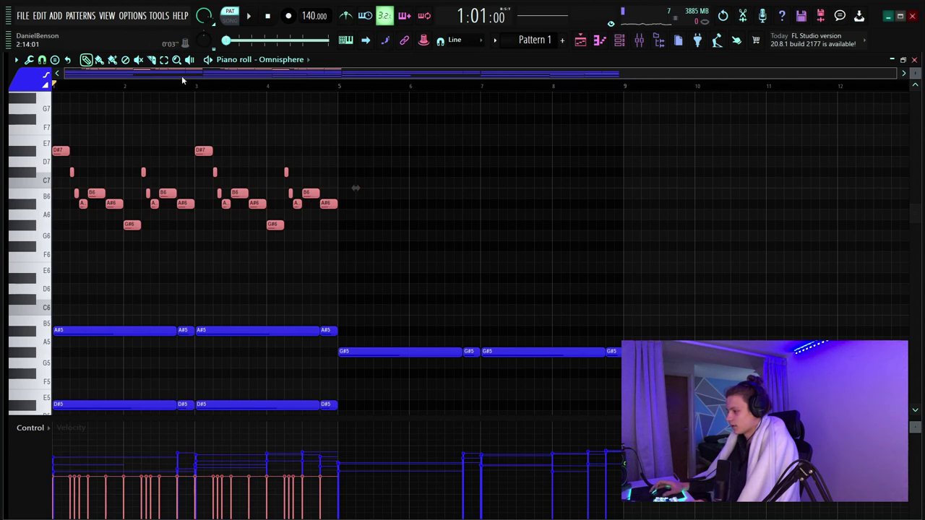
- Play the four-bar melody together with the chords from bar 1 to check how it sounds
{"action": "scroll", "coordinate": [182, 77], "scroll_direction": "up", "scroll_amount": 2}
{"action": "left_click_drag", "start_coordinate": [207, 77], "coordinate": [155, 77]}
{"action": "key", "text": "space"}
{"action": "left_click", "coordinate": [201, 137]}
{"action": "right_click", "coordinate": [203, 137]}
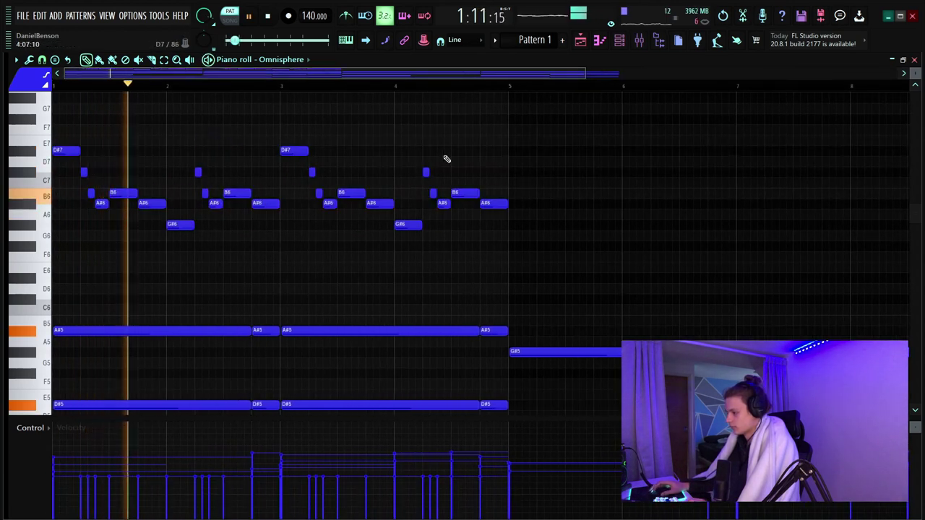
{"action": "left_click_drag", "start_coordinate": [562, 103], "coordinate": [3, 244]}
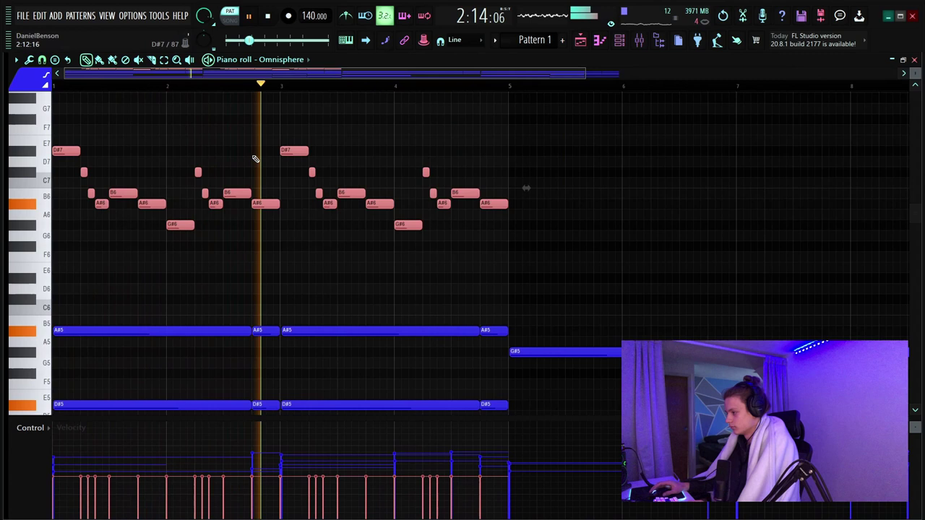
{"action": "scroll", "coordinate": [210, 95], "scroll_direction": "down", "scroll_amount": 3}
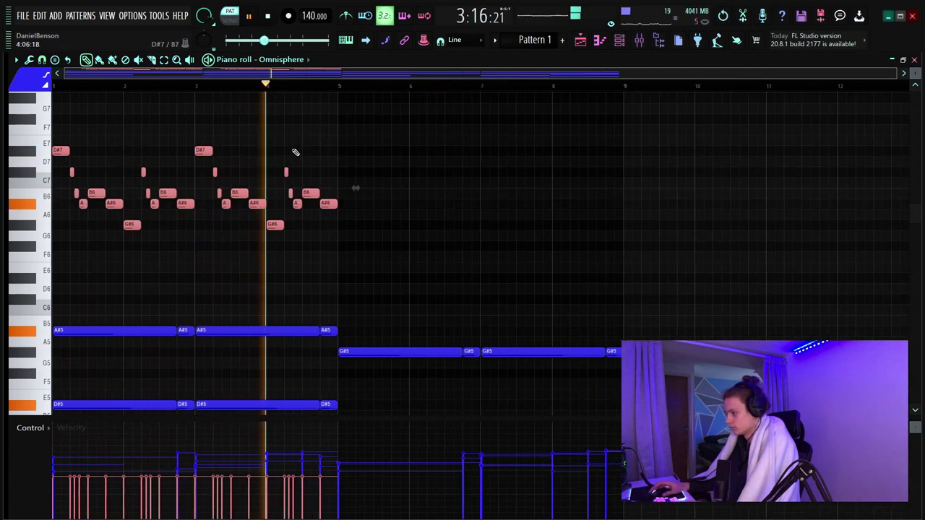
{"action": "key", "text": "space"}
- Add one-beat A#7, G#7 and F#7 notes on the last three beats of bar 4 and raise their velocity slightly
{"action": "scroll", "coordinate": [276, 91], "scroll_direction": "up", "scroll_amount": 2}
{"action": "scroll", "coordinate": [260, 91], "scroll_direction": "up", "scroll_amount": 2}
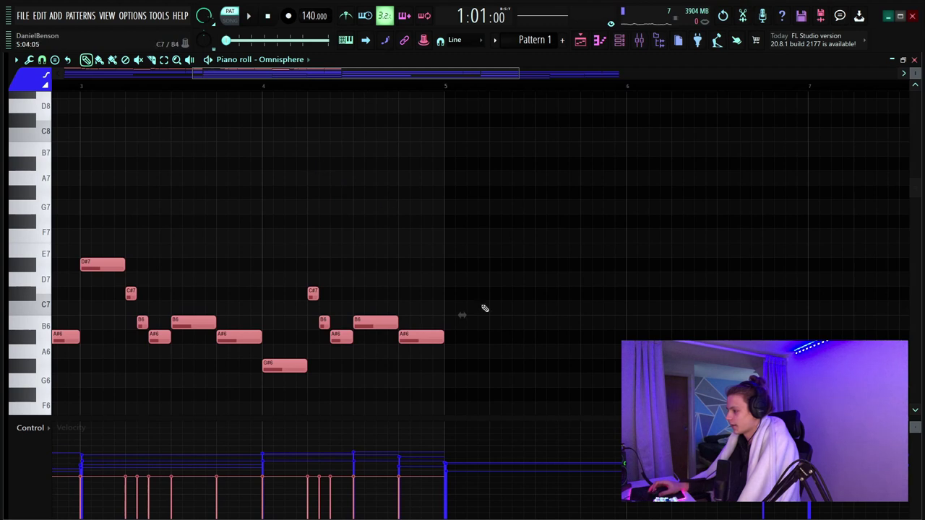
{"action": "left_click", "coordinate": [305, 165]}
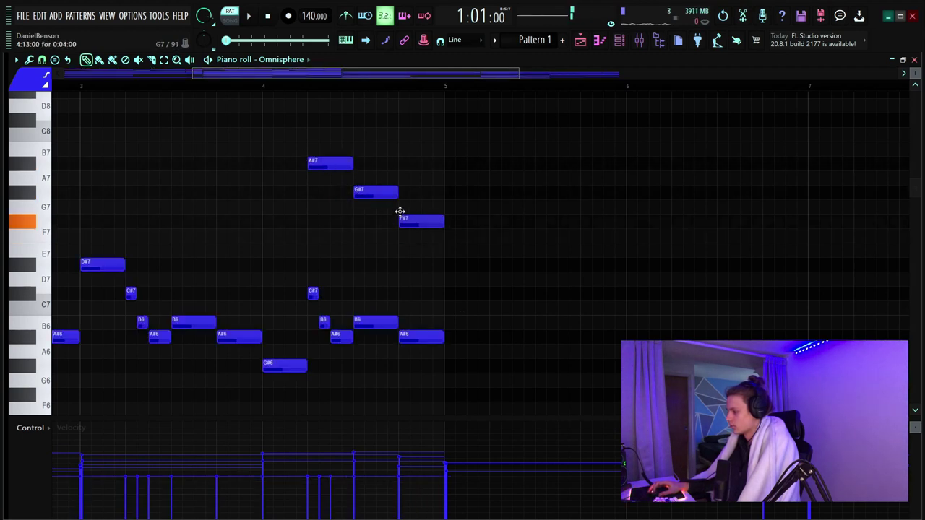
{"action": "left_click_drag", "start_coordinate": [488, 141], "coordinate": [296, 233]}
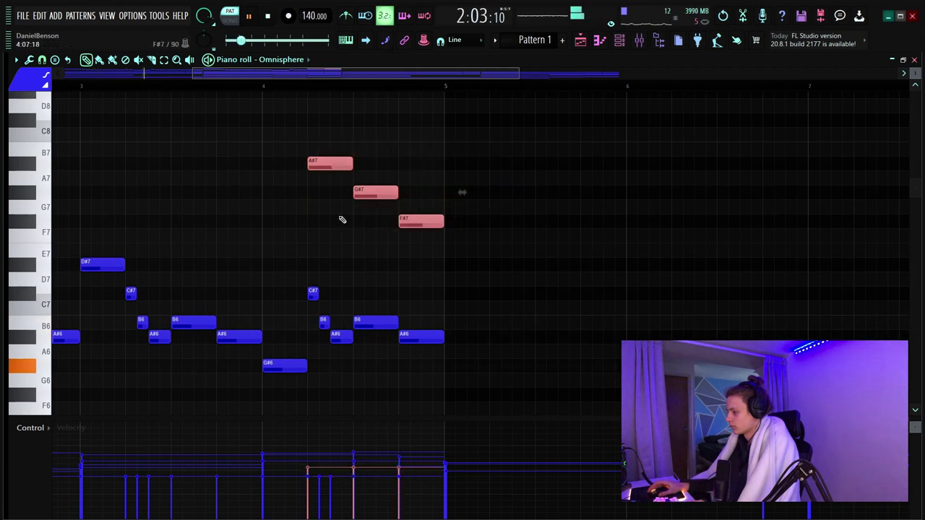
{"action": "left_click", "coordinate": [446, 249]}
- Duplicate the four-bar melody into bars 5–8 and slightly lower the velocity of all C#7, B6 and A#6 notes
{"action": "scroll", "coordinate": [212, 89], "scroll_direction": "down", "scroll_amount": 4}
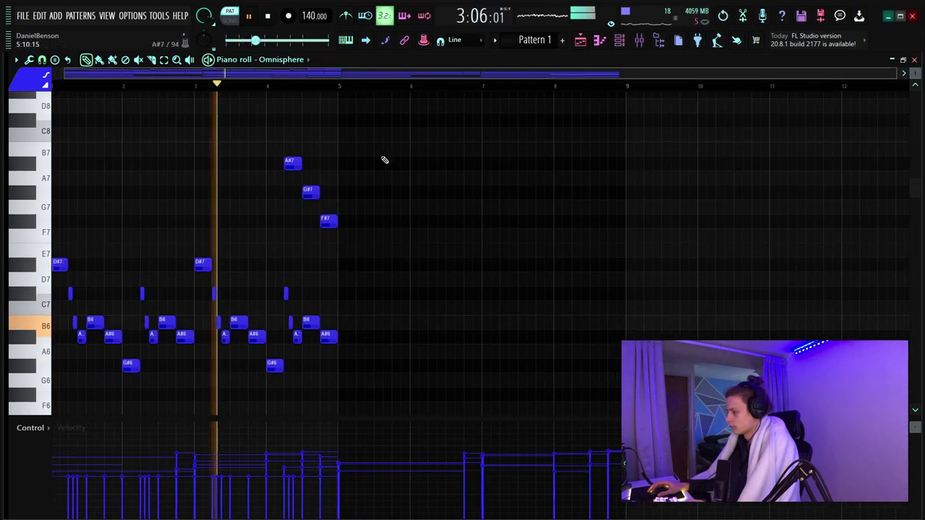
{"action": "left_click_drag", "start_coordinate": [384, 144], "coordinate": [4, 372]}
{"action": "key", "text": "ctrl+b"}
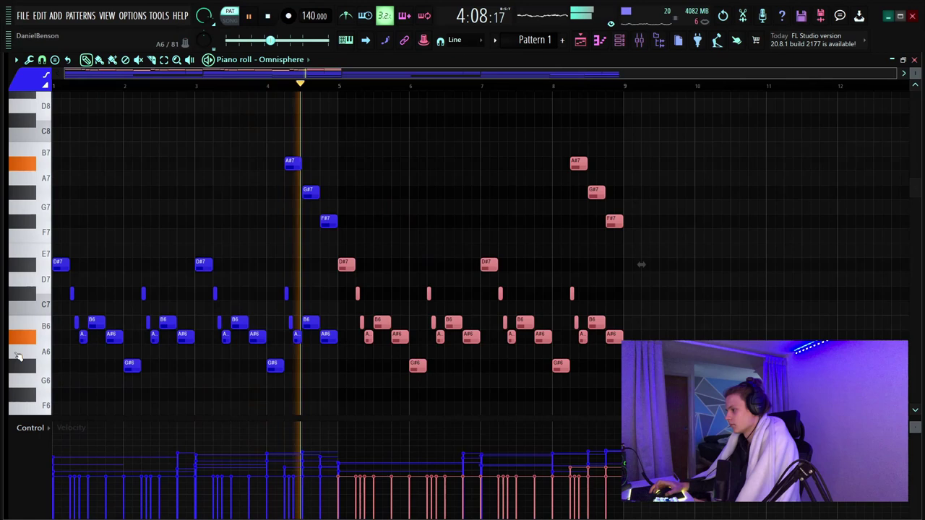
{"action": "key", "text": "ctrl+d"}
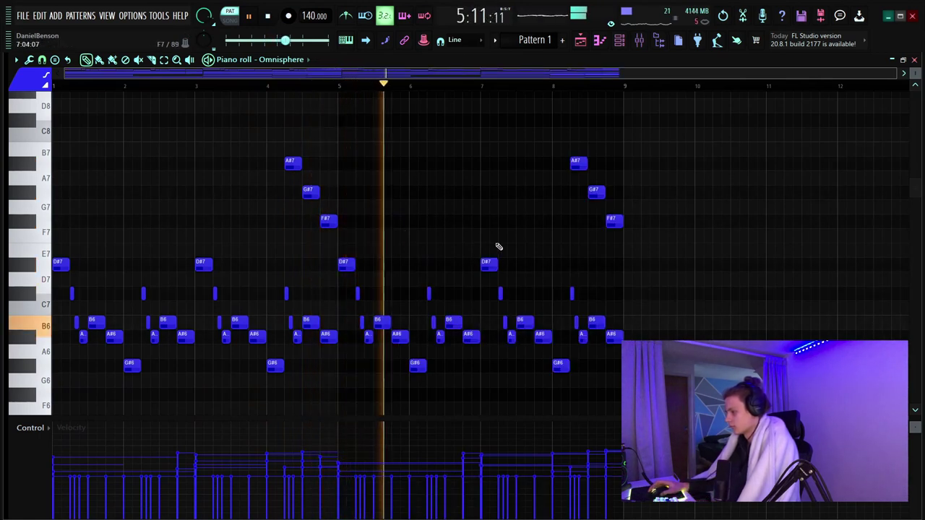
{"action": "left_click_drag", "start_coordinate": [622, 273], "coordinate": [58, 344]}
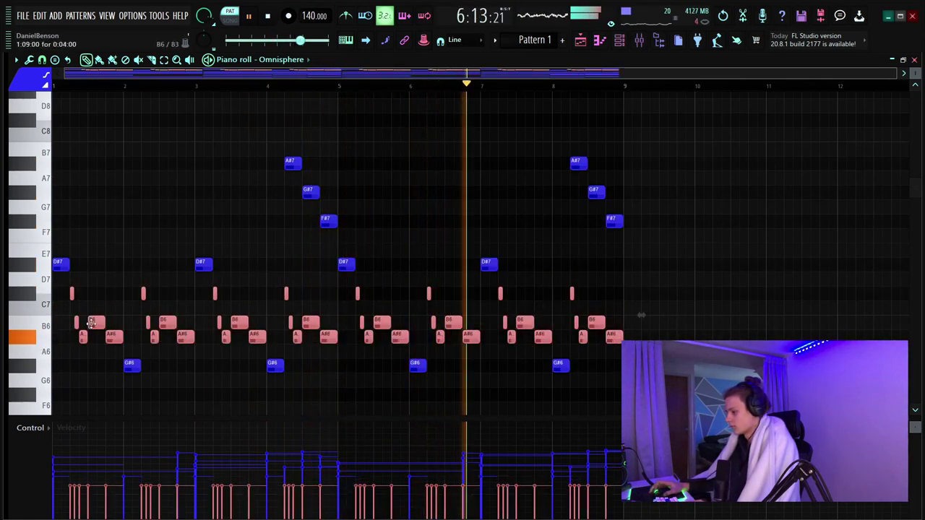
{"action": "key", "text": "ctrl+d"}
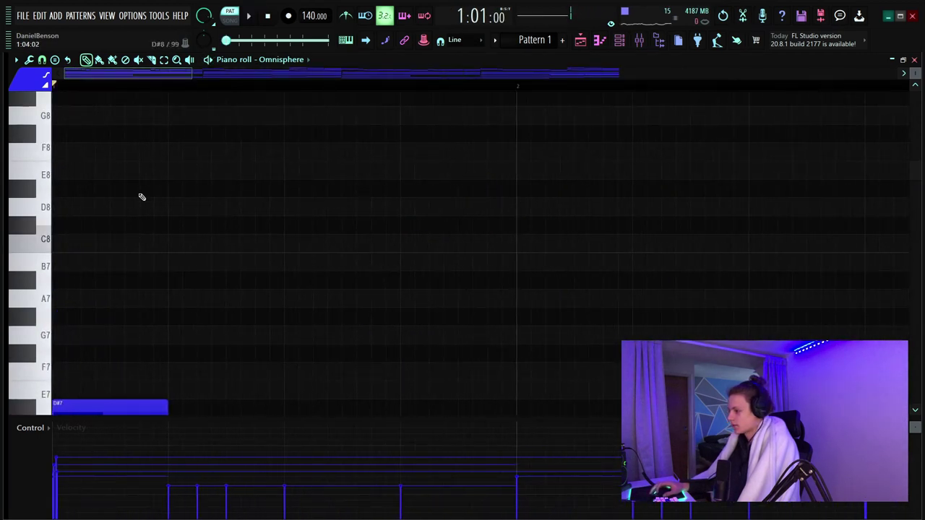
- Add short 1.5-step notes in bar 1: D#8 on beats 2 and 3 and C#8 on beat 4
{"action": "left_click", "coordinate": [175, 189]}
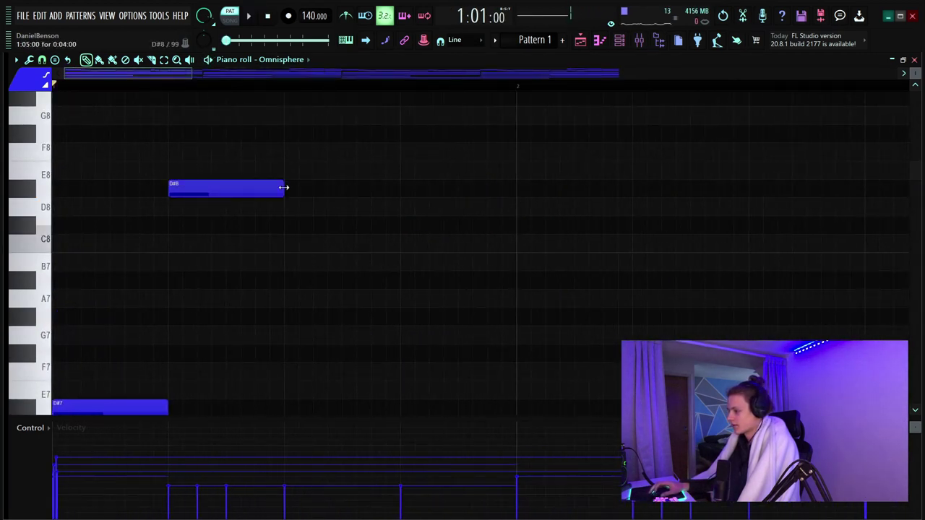
{"action": "left_click_drag", "start_coordinate": [283, 187], "coordinate": [210, 189]}
{"action": "key", "text": "space"}
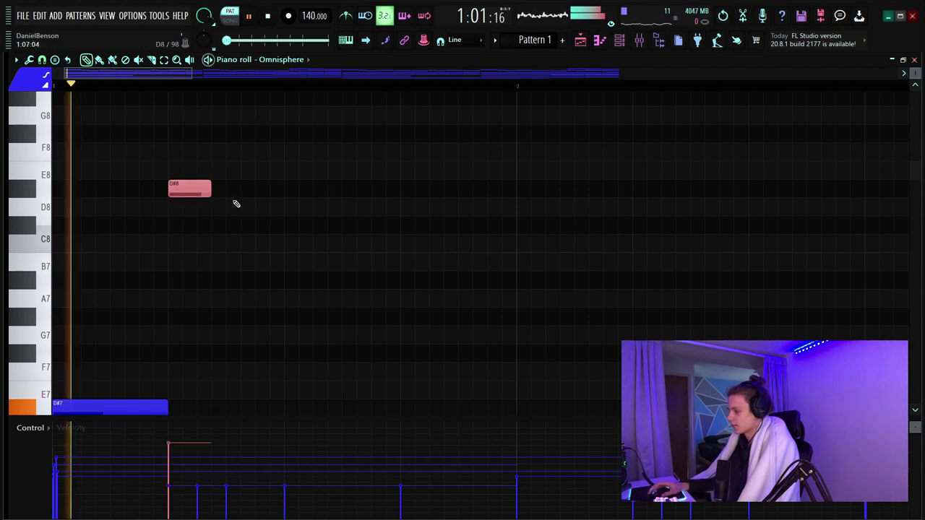
{"action": "left_click", "coordinate": [289, 187]}
{"action": "key", "text": "space"}
{"action": "left_click_drag", "start_coordinate": [391, 237], "coordinate": [395, 161]}
{"action": "key", "text": "space"}
{"action": "right_click", "coordinate": [401, 168]}
{"action": "scroll", "coordinate": [318, 87], "scroll_direction": "down", "scroll_amount": 3}
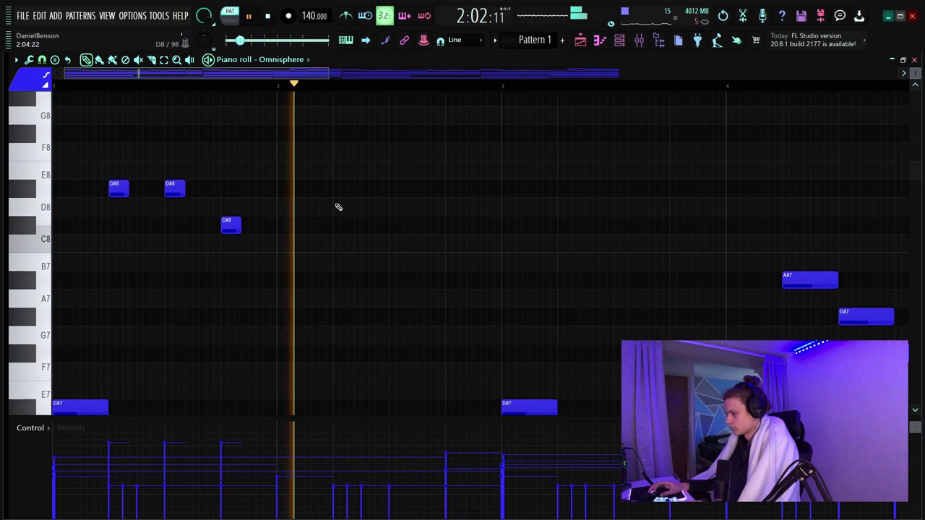
- Place a short A#7 on beat 4 of bar 2 and short D#8, D#8, C#8 notes on beats 2–4 of bar 3
{"action": "left_click", "coordinate": [452, 223]}
{"action": "left_click", "coordinate": [562, 191]}
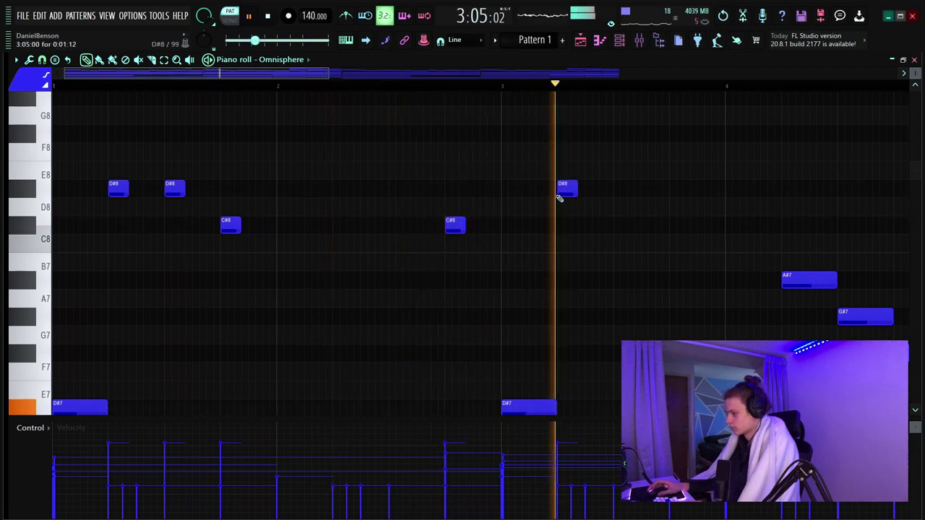
{"action": "key", "text": "space"}
{"action": "left_click", "coordinate": [454, 224]}
{"action": "left_click_drag", "start_coordinate": [454, 224], "coordinate": [450, 280]}
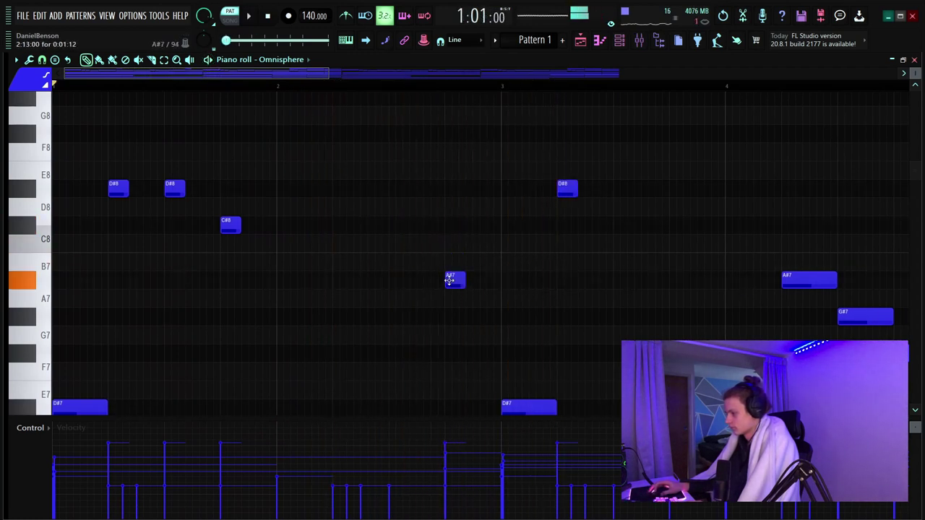
{"action": "left_click", "coordinate": [626, 190]}
{"action": "left_click", "coordinate": [672, 224]}
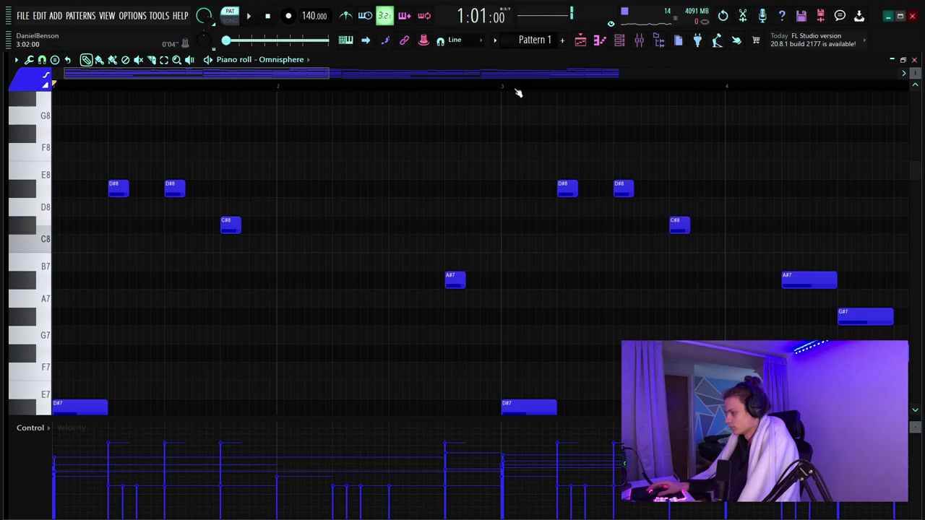
- Add a short F8 on beat 2 and F#8 on beat 4 of bar 4, and play the pattern from bar 1
{"action": "scroll", "coordinate": [518, 93], "scroll_direction": "down", "scroll_amount": 3}
{"action": "left_click", "coordinate": [605, 153]}
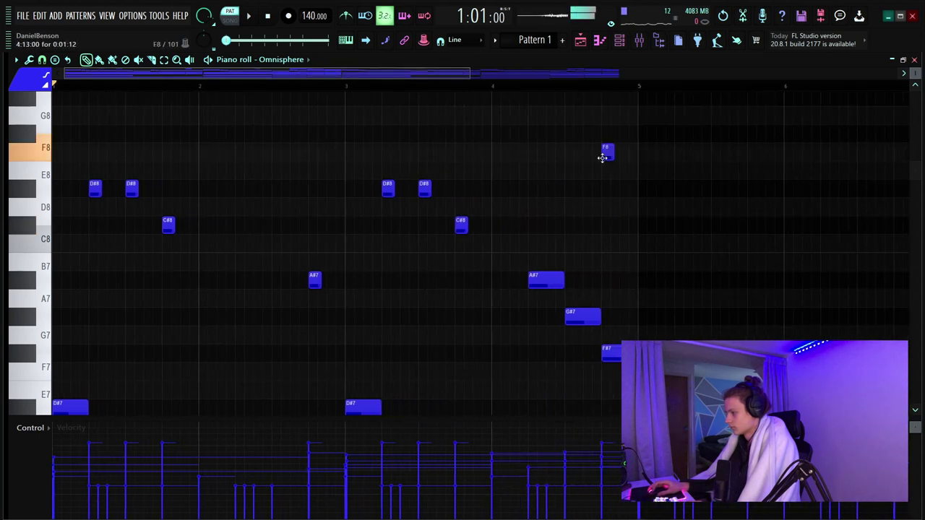
{"action": "left_click_drag", "start_coordinate": [602, 140], "coordinate": [535, 153]}
{"action": "left_click", "coordinate": [601, 134]}
{"action": "key", "text": "space"}
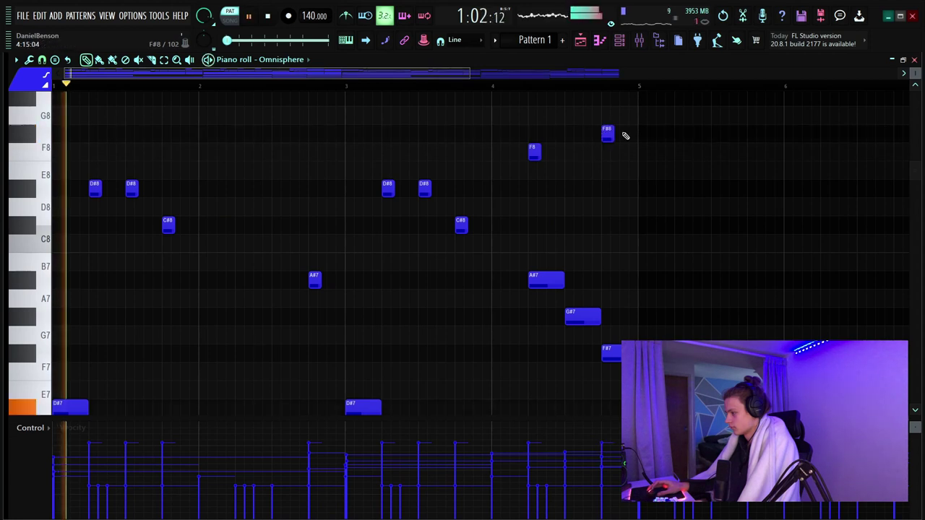
- Move the short high notes in bar 4 earlier, with F8 on beat 1 and F#8 on beat 3, and stop playback
{"action": "right_click", "coordinate": [608, 134]}
{"action": "left_click_drag", "start_coordinate": [525, 154], "coordinate": [490, 161]}
{"action": "left_click", "coordinate": [572, 133]}
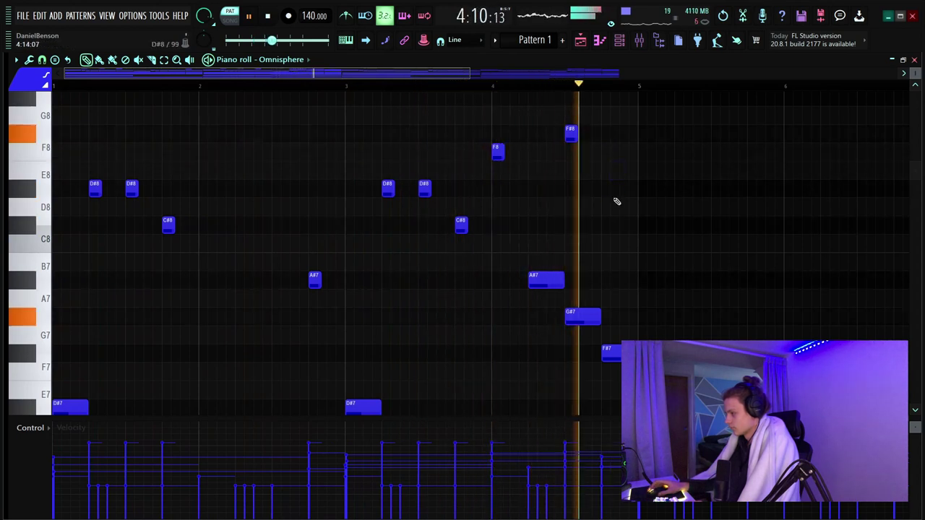
{"action": "key", "text": "space"}
- Lower the velocity of the short high notes, including bar 2's A#7, and duplicate the notes above C8 into bars 5–8
{"action": "left_click_drag", "start_coordinate": [612, 108], "coordinate": [75, 251]}
{"action": "left_click_drag", "start_coordinate": [303, 253], "coordinate": [355, 309]}
{"action": "scroll", "coordinate": [350, 288], "scroll_direction": "down", "scroll_amount": 3}
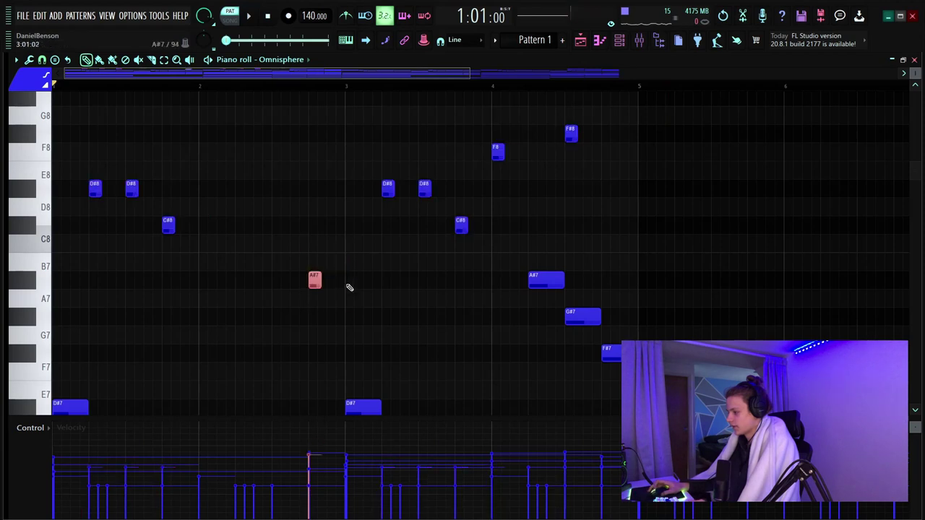
{"action": "scroll", "coordinate": [427, 87], "scroll_direction": "down", "scroll_amount": 3}
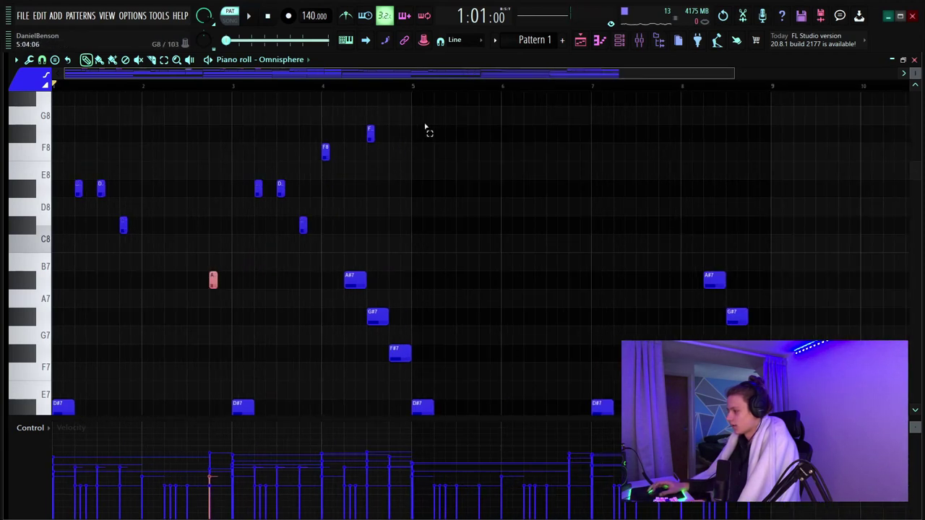
{"action": "left_click_drag", "start_coordinate": [426, 109], "coordinate": [62, 250]}
{"action": "left_click_drag", "start_coordinate": [75, 187], "coordinate": [429, 195], "text": "shift"}
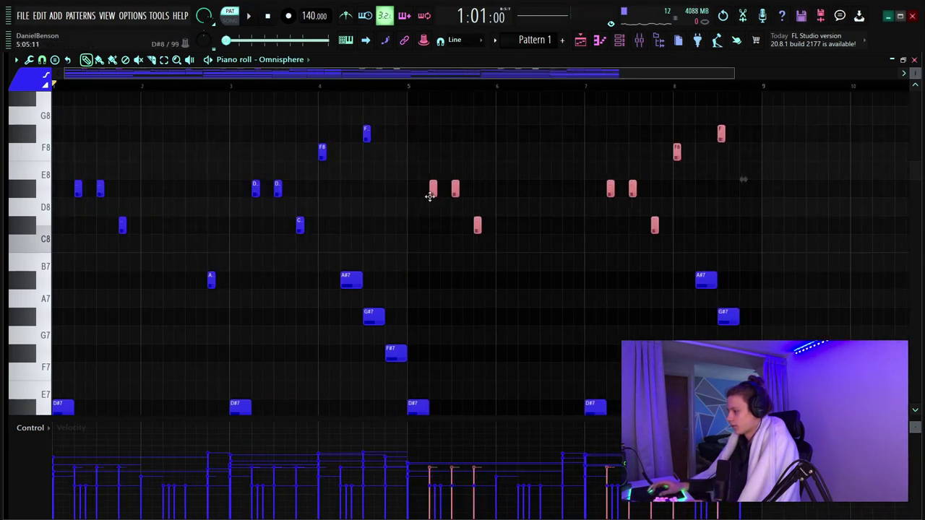
- Randomize the velocities of all notes in the pattern by a small bipolar amount and clear the selection
{"action": "key", "text": "alt+r"}
{"action": "left_click_drag", "start_coordinate": [463, 282], "coordinate": [464, 281]}
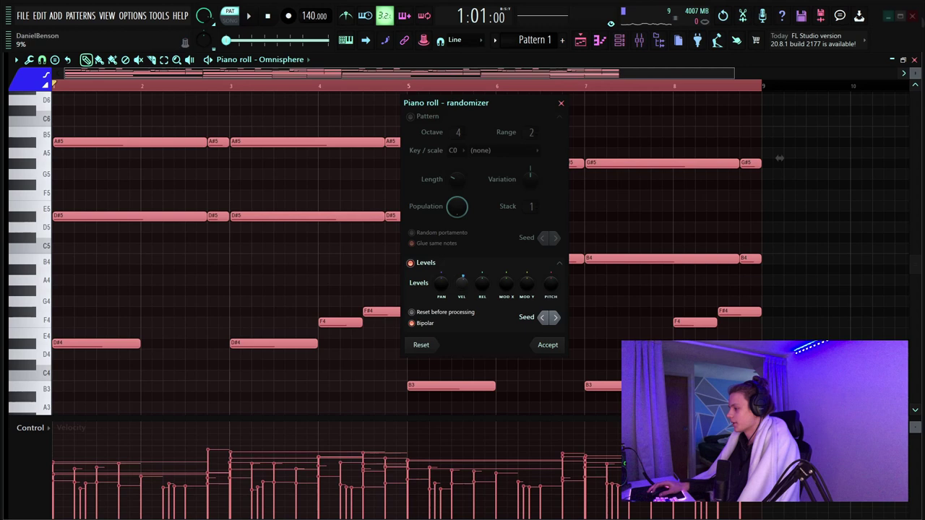
{"action": "left_click_drag", "start_coordinate": [463, 281], "coordinate": [463, 280]}
{"action": "left_click", "coordinate": [547, 346]}
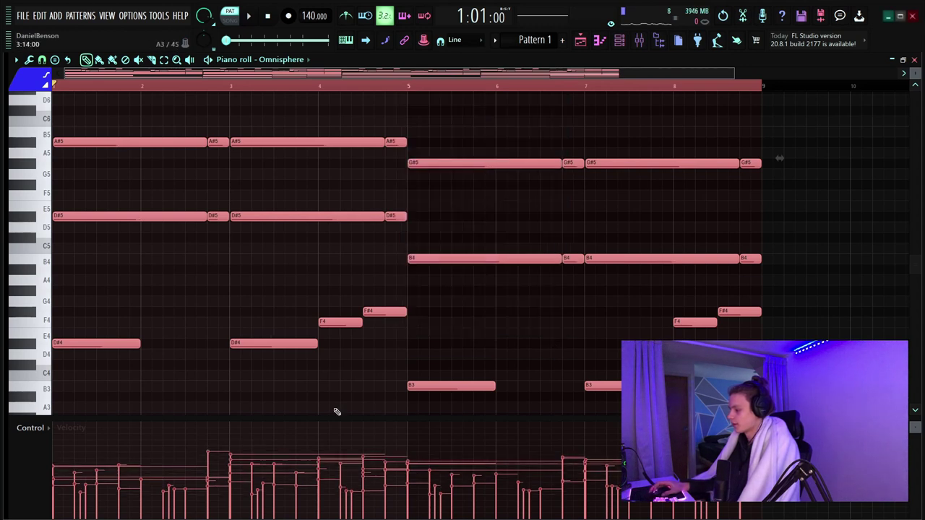
{"action": "key", "text": "ctrl+d"}
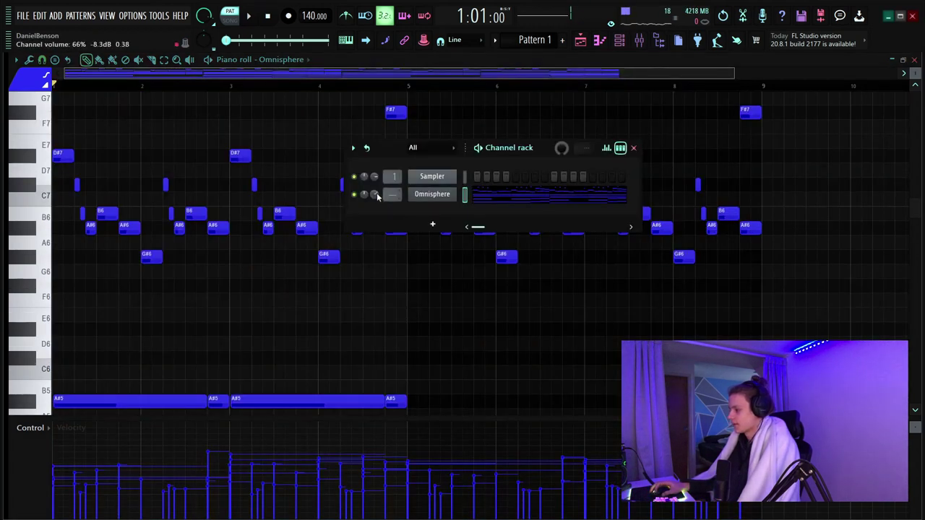
- Add a second Omnisphere channel and filter its expanded patch browser to Pads + Strings, Acoustic Strings
{"action": "left_click", "coordinate": [452, 225]}
{"action": "left_click", "coordinate": [549, 249]}
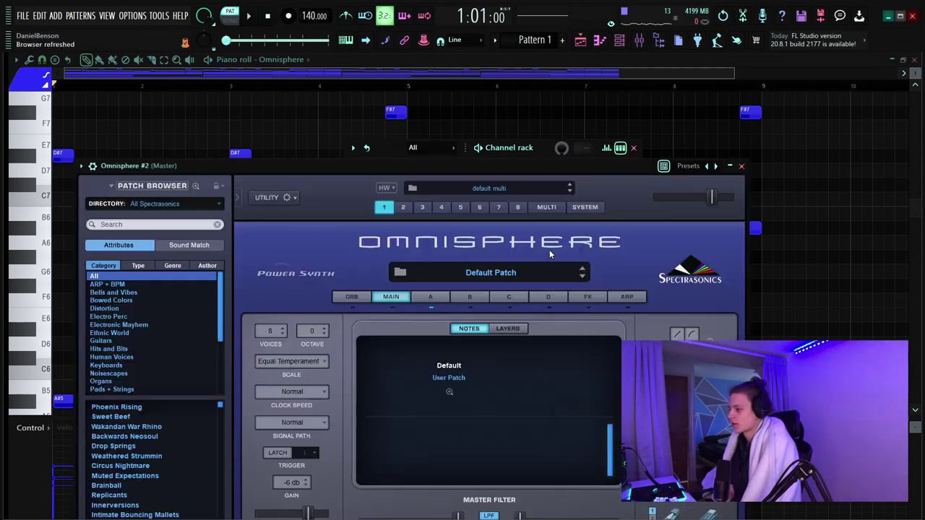
{"action": "left_click", "coordinate": [110, 386]}
{"action": "left_click", "coordinate": [137, 266]}
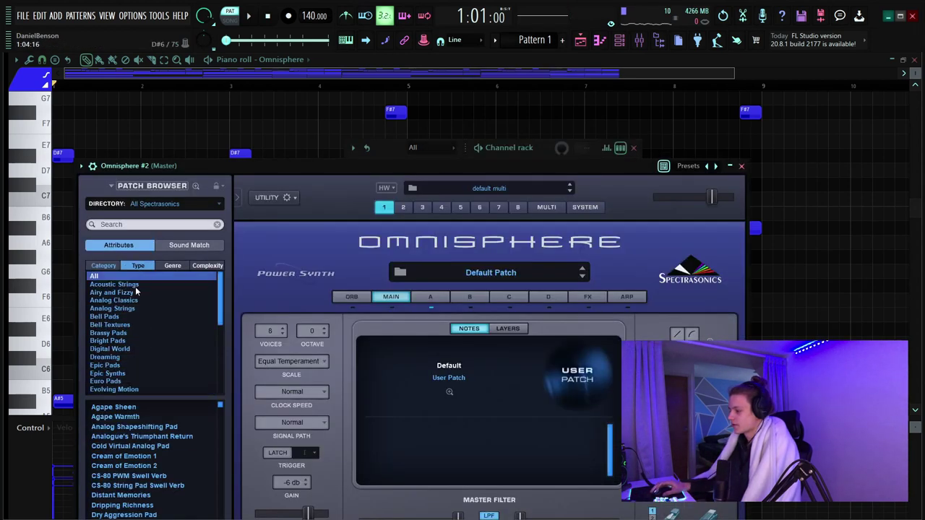
{"action": "left_click", "coordinate": [136, 291]}
{"action": "left_click", "coordinate": [122, 285]}
{"action": "left_click", "coordinate": [160, 186]}
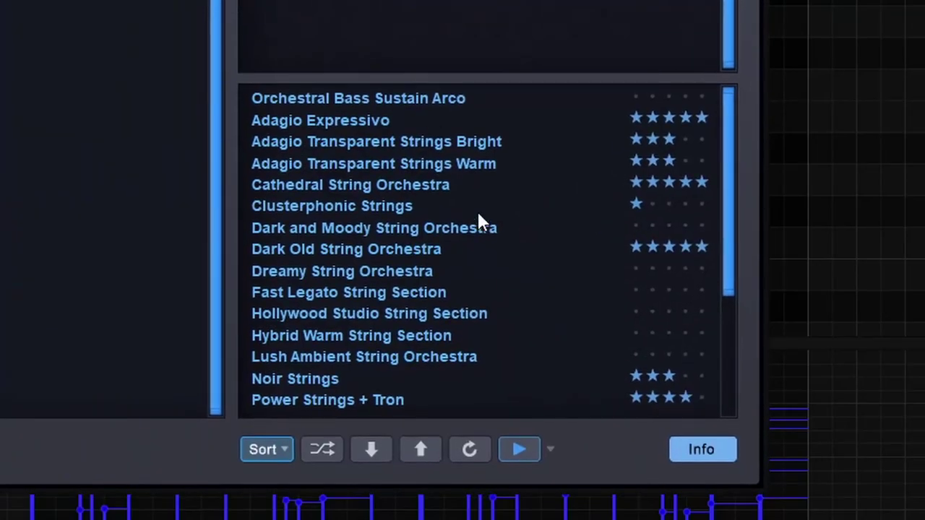
- Look through the acoustic string patches and load Dark Old String Orchestra
{"action": "scroll", "coordinate": [626, 452], "scroll_direction": "down", "scroll_amount": 3}
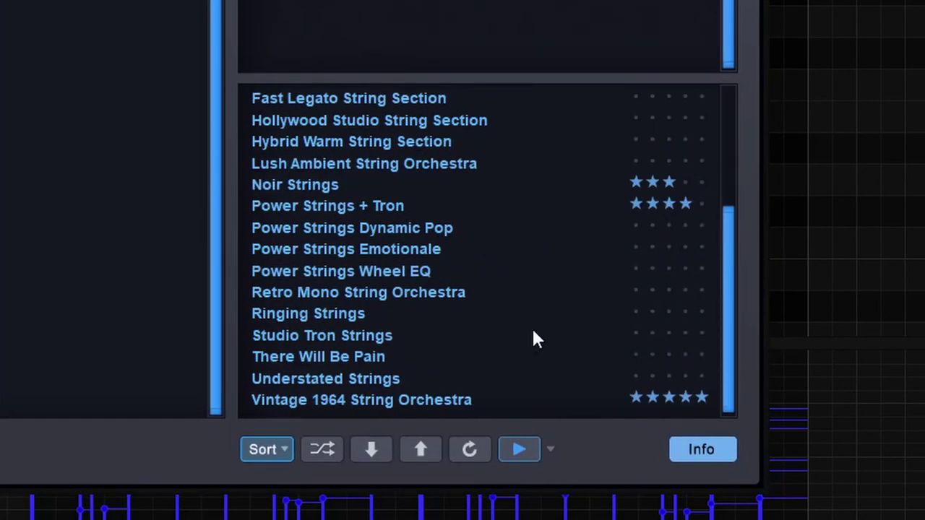
{"action": "scroll", "coordinate": [535, 338], "scroll_direction": "up", "scroll_amount": 3}
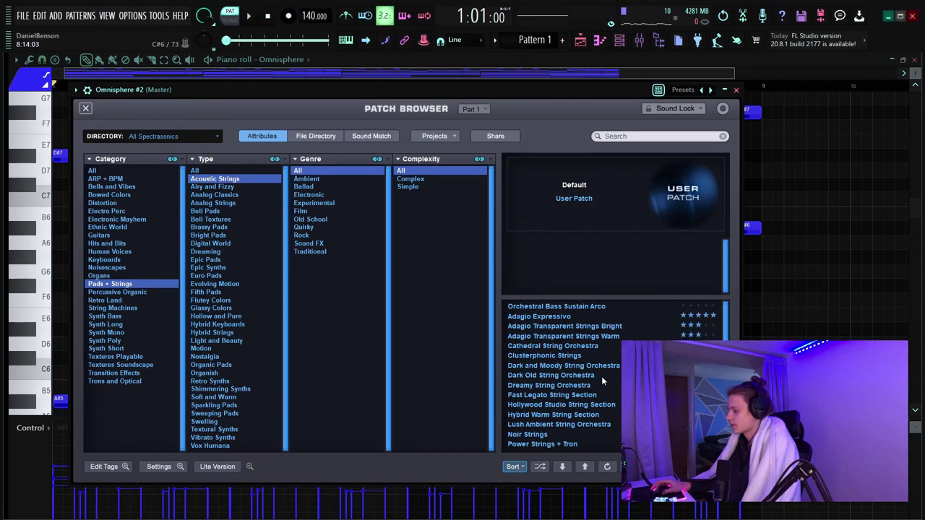
{"action": "left_click", "coordinate": [603, 375]}
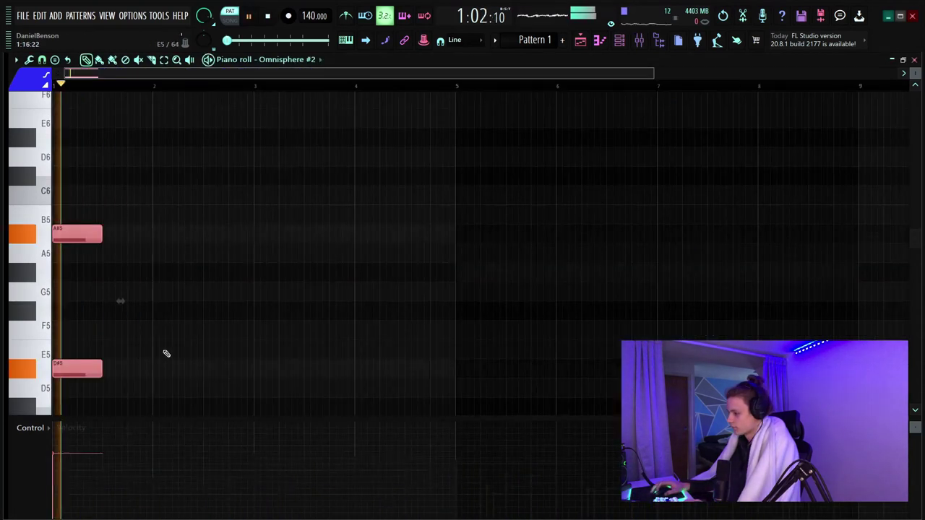
- Extend the D#5 and A#5 string notes to fill bar 1 and remove the stray note in bar 3
{"action": "key", "text": "ctrl+a"}
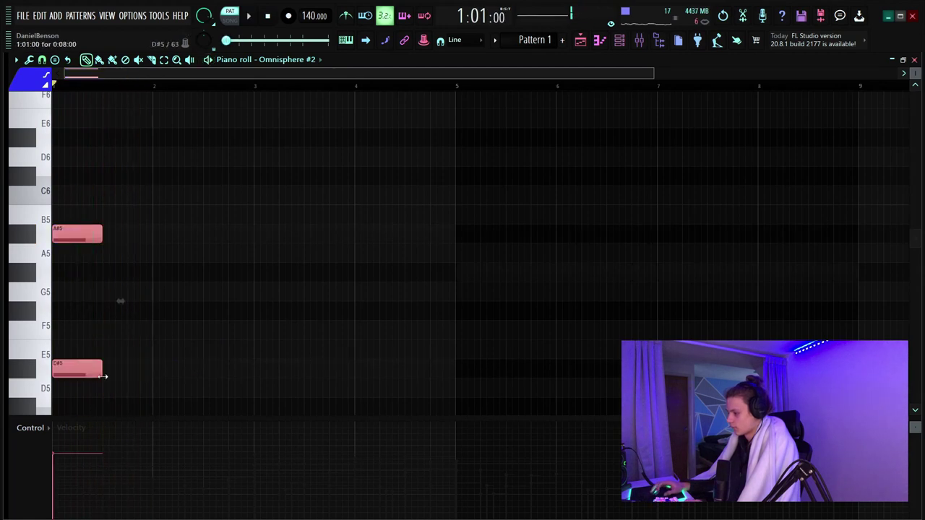
{"action": "left_click_drag", "start_coordinate": [103, 373], "coordinate": [150, 383]}
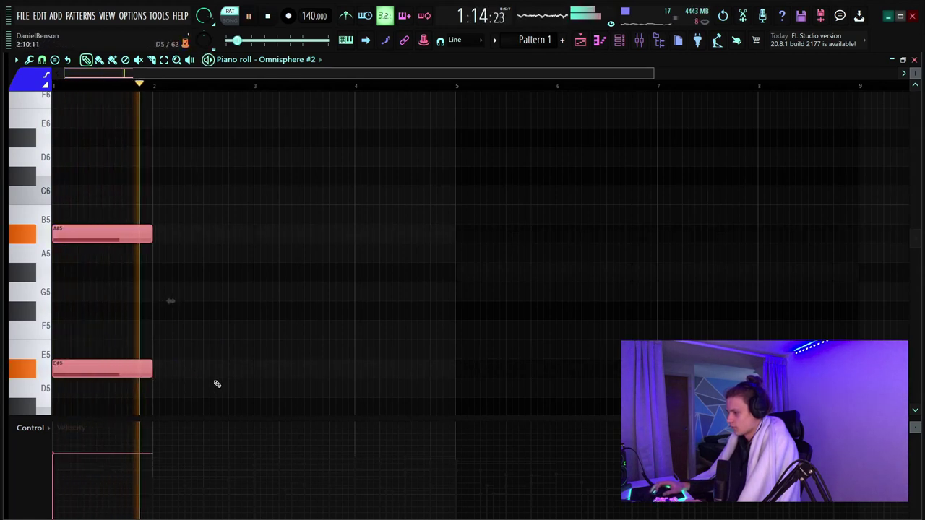
{"action": "left_click", "coordinate": [272, 332]}
{"action": "right_click", "coordinate": [285, 334]}
- Stop playback and duplicate the one-bar D#5 and A#5 chord into bars 3, 5 and 7
{"action": "key", "text": "ctrl+a"}
{"action": "key", "text": "space"}
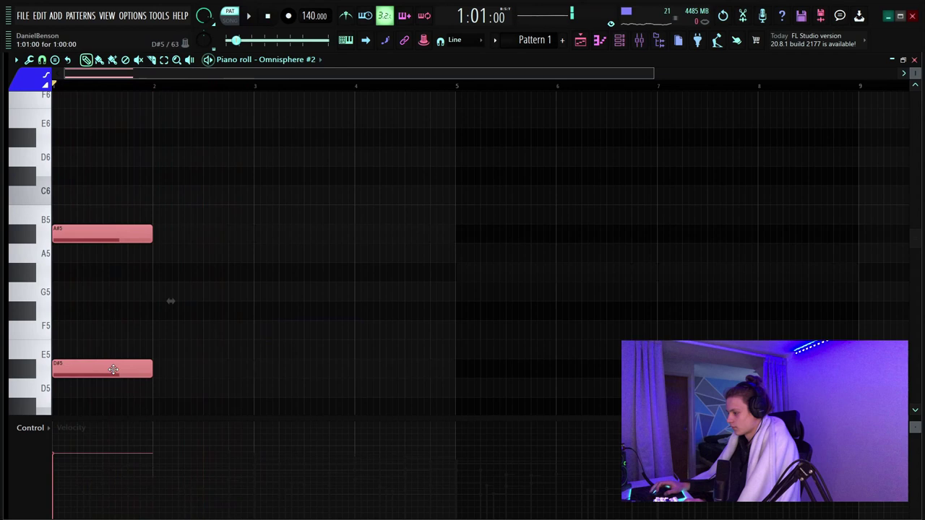
{"action": "left_click_drag", "start_coordinate": [116, 370], "coordinate": [316, 374]}
{"action": "key", "text": "ctrl+a"}
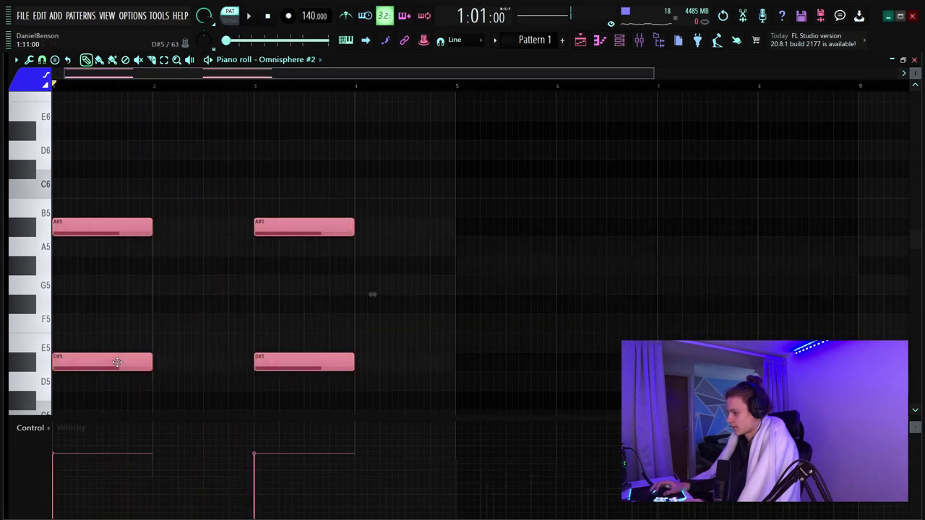
{"action": "left_click_drag", "start_coordinate": [114, 364], "coordinate": [518, 356]}
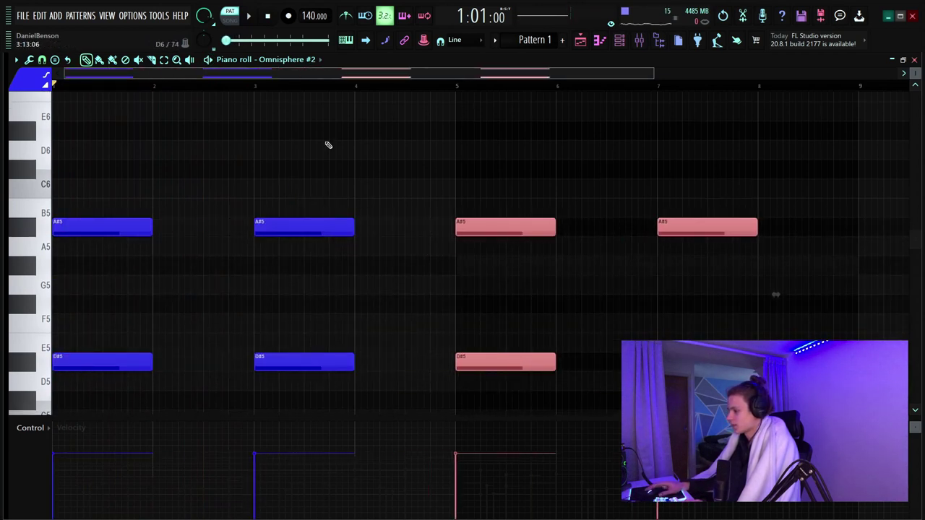
- Transpose the A#5 notes in bars 5 and 7 down two semitones to G#5
{"action": "scroll", "coordinate": [289, 86], "scroll_direction": "down", "scroll_amount": 3}
{"action": "left_click_drag", "start_coordinate": [574, 201], "coordinate": [364, 264]}
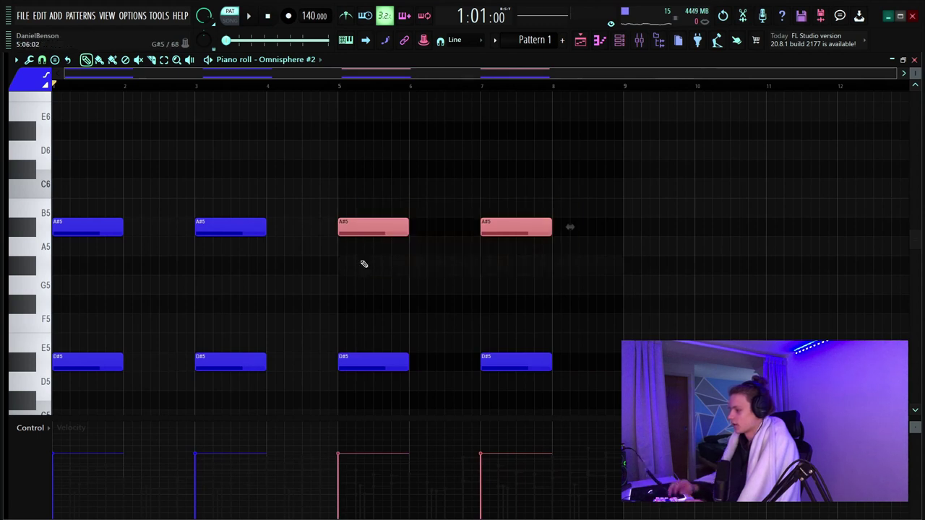
{"action": "key", "text": "shift+Down"}
{"action": "key", "text": "shift+Down"}
- Transpose the D#5 notes in bars 5 and 7 down four semitones to B4
{"action": "scroll", "coordinate": [364, 264], "scroll_direction": "down", "scroll_amount": 2}
{"action": "left_click_drag", "start_coordinate": [553, 306], "coordinate": [419, 343]}
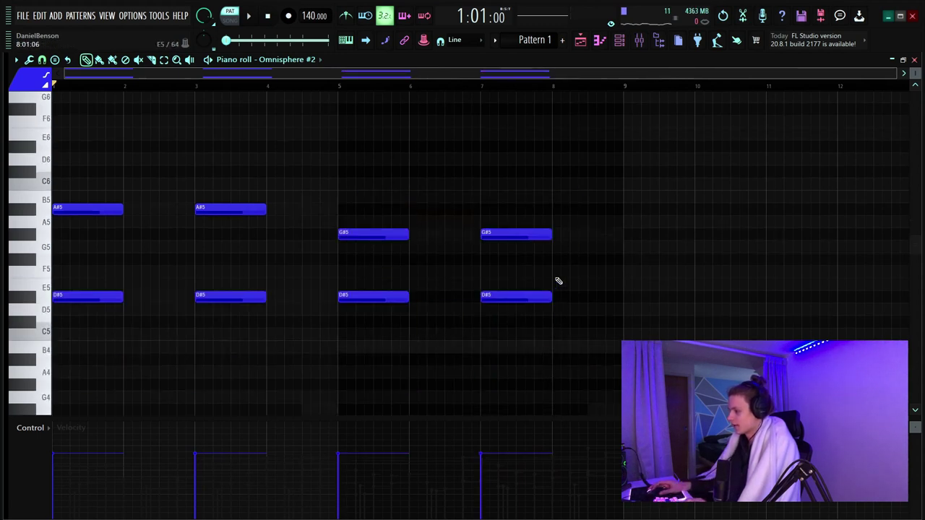
{"action": "left_click_drag", "start_coordinate": [557, 281], "coordinate": [291, 328]}
{"action": "key", "text": "Down"}
{"action": "scroll", "coordinate": [294, 331], "scroll_direction": "down", "scroll_amount": 1}
{"action": "scroll", "coordinate": [293, 331], "scroll_direction": "down", "scroll_amount": 1}
{"action": "key", "text": "Down"}
{"action": "key", "text": "Down"}
{"action": "key", "text": "Down"}
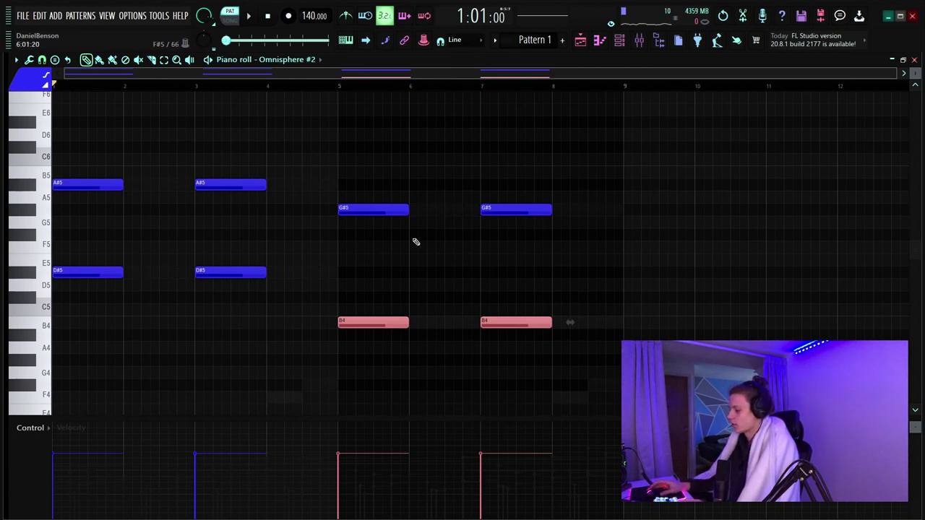
- Strum all the string chords with a slight start-time offset, preserving the note ends
{"action": "key", "text": "ctrl+a"}
{"action": "key", "text": "alt+s"}
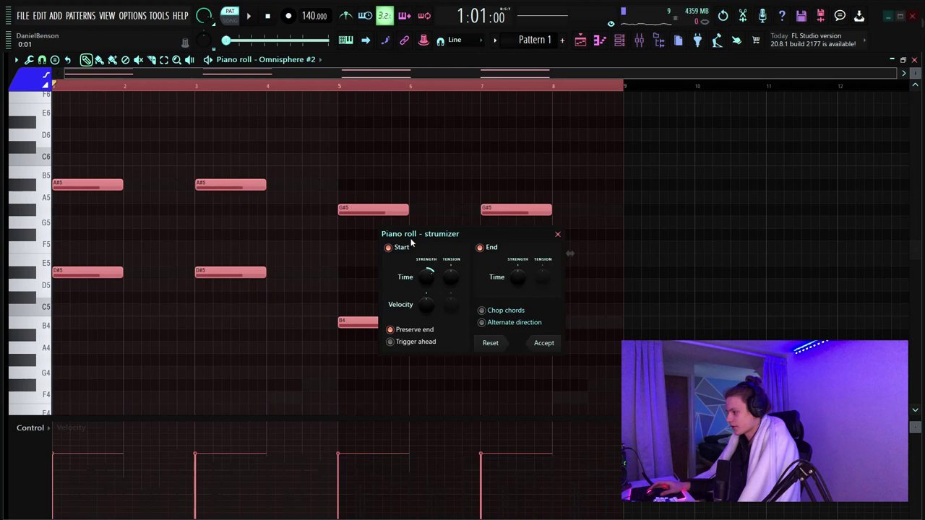
{"action": "left_click", "coordinate": [543, 343]}
- Randomize the velocities of the string chords with bipolar variation and deselect the notes
{"action": "key", "text": "alt+r"}
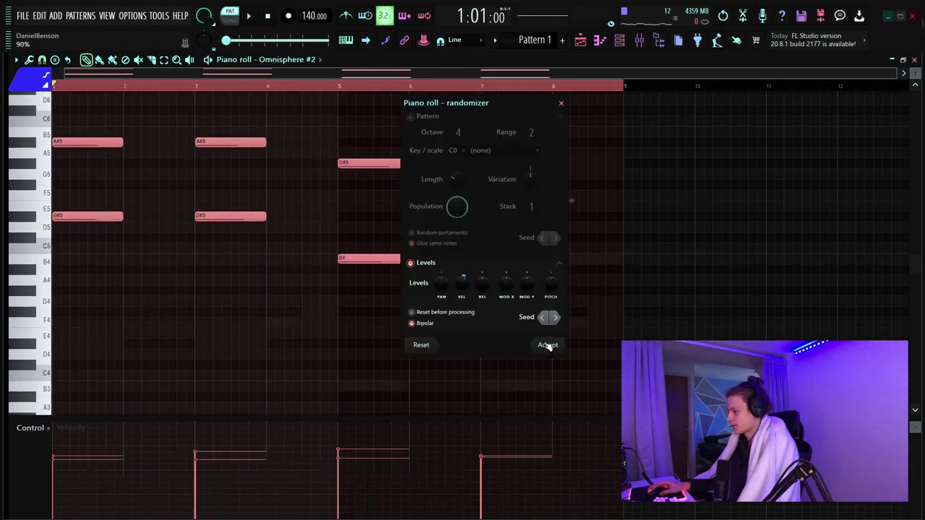
{"action": "left_click", "coordinate": [548, 345]}
{"action": "key", "text": "ctrl+d"}
- Add a third Omnisphere channel and filter its patches to the Pads + Strings category
{"action": "key", "text": "F6"}
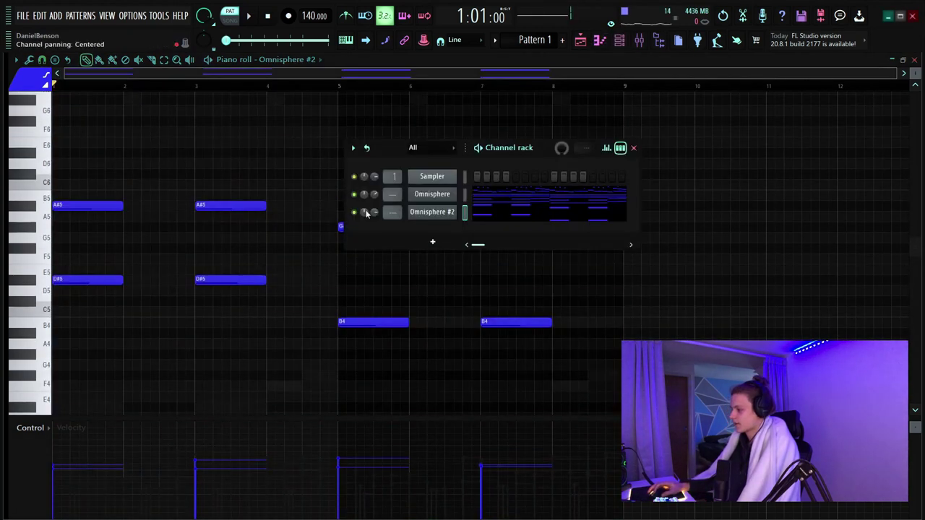
{"action": "left_click_drag", "start_coordinate": [432, 212], "coordinate": [558, 248]}
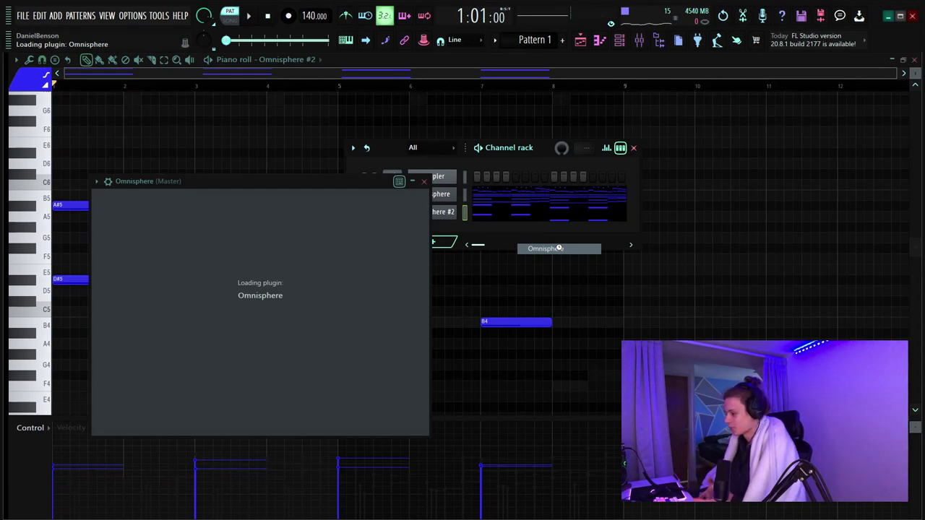
{"action": "left_click_drag", "start_coordinate": [559, 248], "coordinate": [559, 250]}
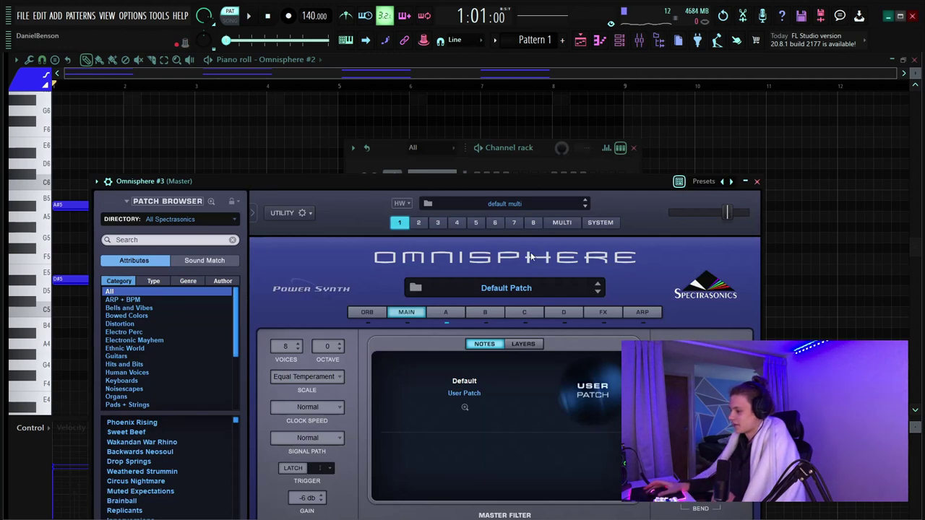
{"action": "left_click_drag", "start_coordinate": [194, 187], "coordinate": [210, 125]}
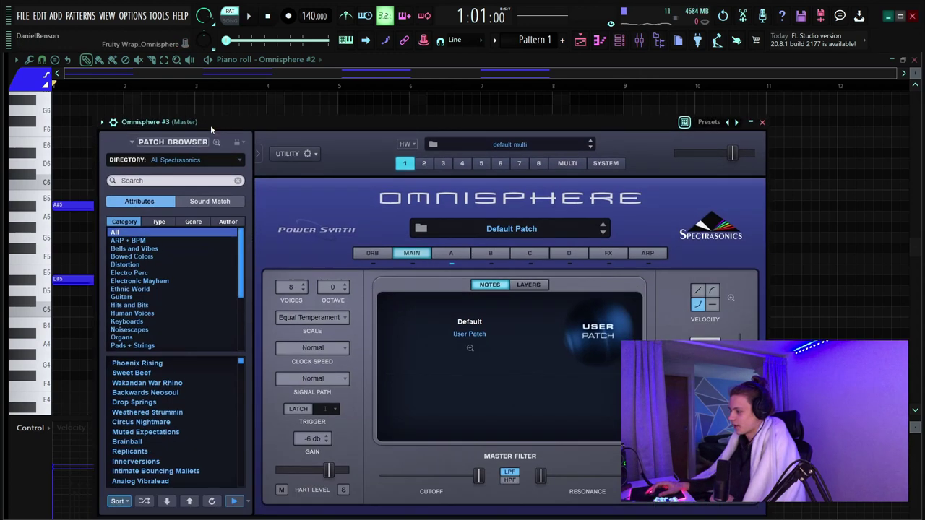
{"action": "left_click", "coordinate": [149, 346]}
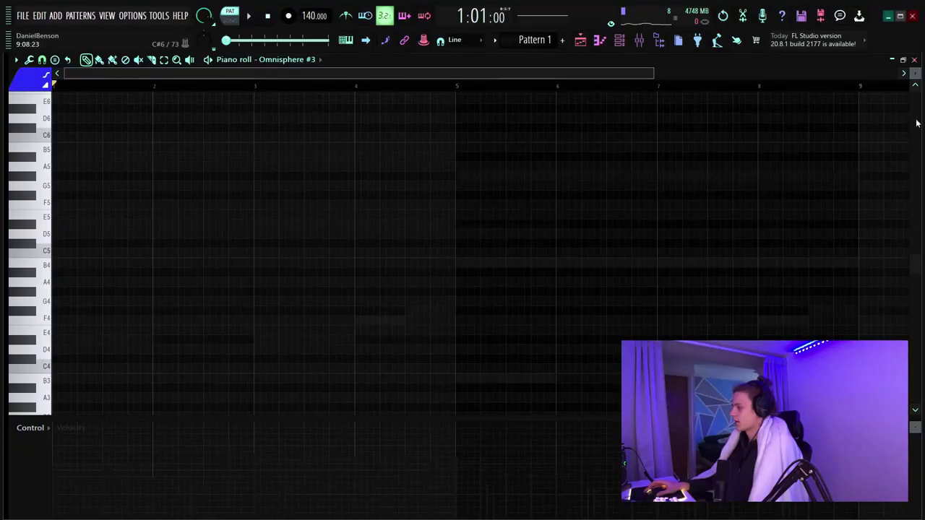
- Draw a D#7 note spanning bars 1 and 2 in the Omnisphere #3 piano roll
{"action": "left_click_drag", "start_coordinate": [915, 75], "coordinate": [914, 85]}
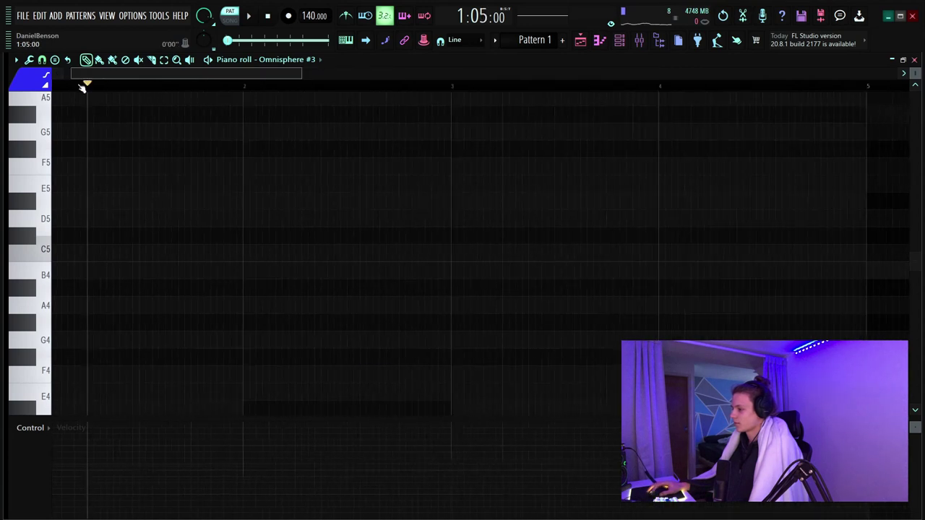
{"action": "scroll", "coordinate": [200, 252], "scroll_direction": "up", "scroll_amount": 2}
{"action": "scroll", "coordinate": [194, 258], "scroll_direction": "up", "scroll_amount": 3}
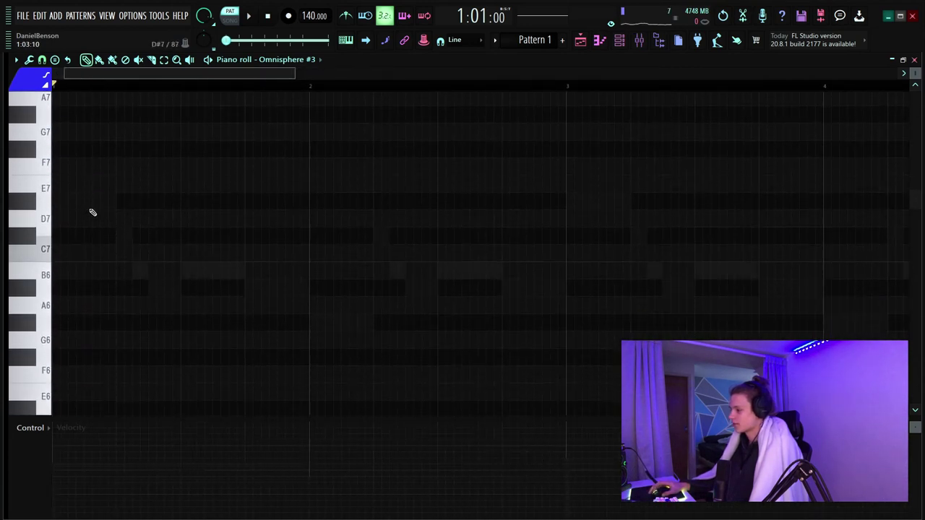
{"action": "left_click_drag", "start_coordinate": [91, 204], "coordinate": [53, 202]}
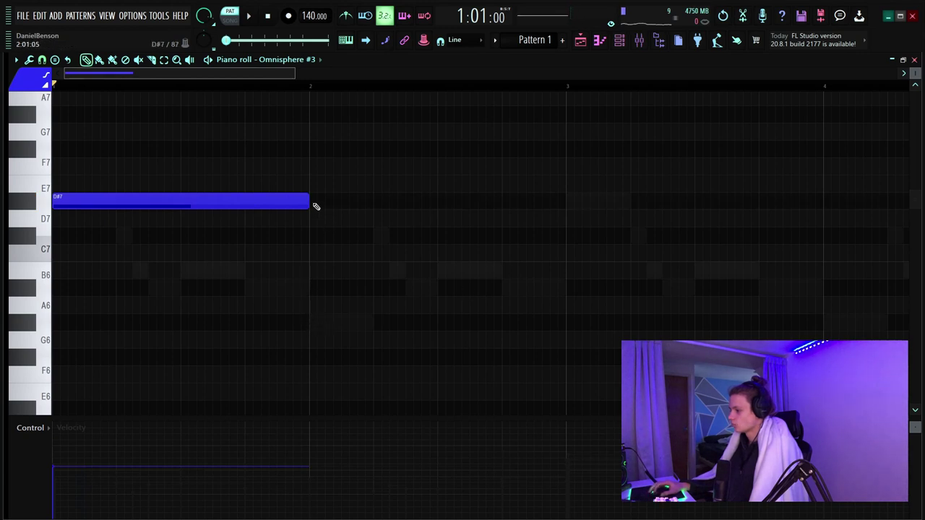
{"action": "left_click_drag", "start_coordinate": [316, 206], "coordinate": [561, 213]}
{"action": "scroll", "coordinate": [268, 86], "scroll_direction": "down", "scroll_amount": 3}
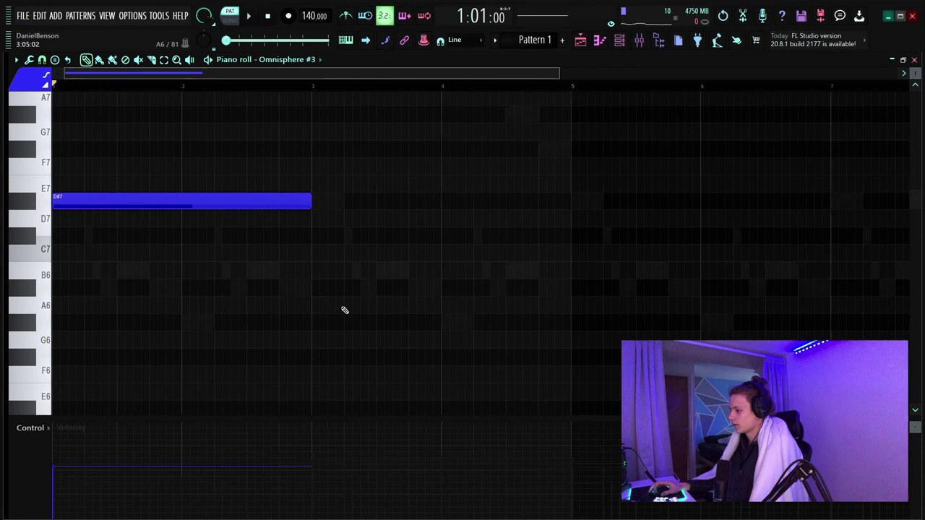
- Add one-bar F7 and F#7 notes in bars 3 and 4, and raise the velocity of all three long notes
{"action": "left_click", "coordinate": [294, 166]}
{"action": "left_click", "coordinate": [416, 151]}
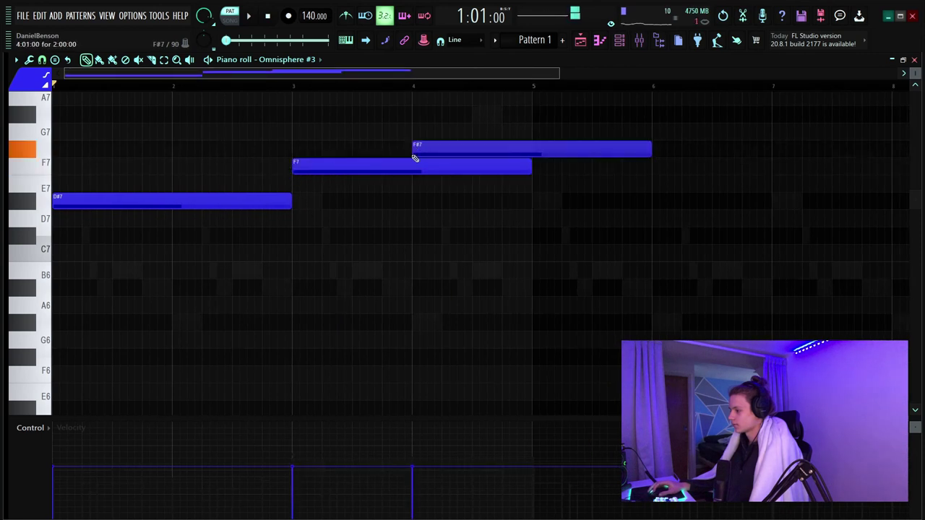
{"action": "left_click_drag", "start_coordinate": [597, 126], "coordinate": [408, 176]}
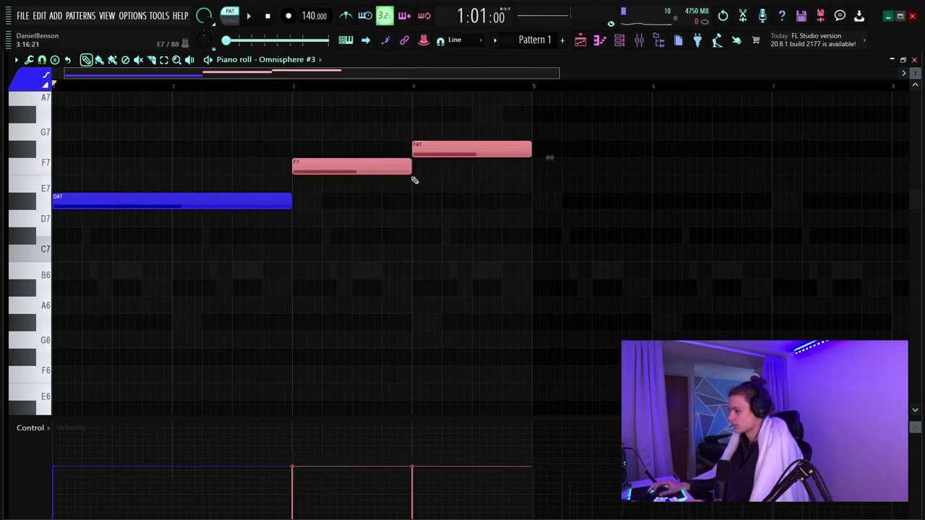
{"action": "key", "text": "ctrl+a"}
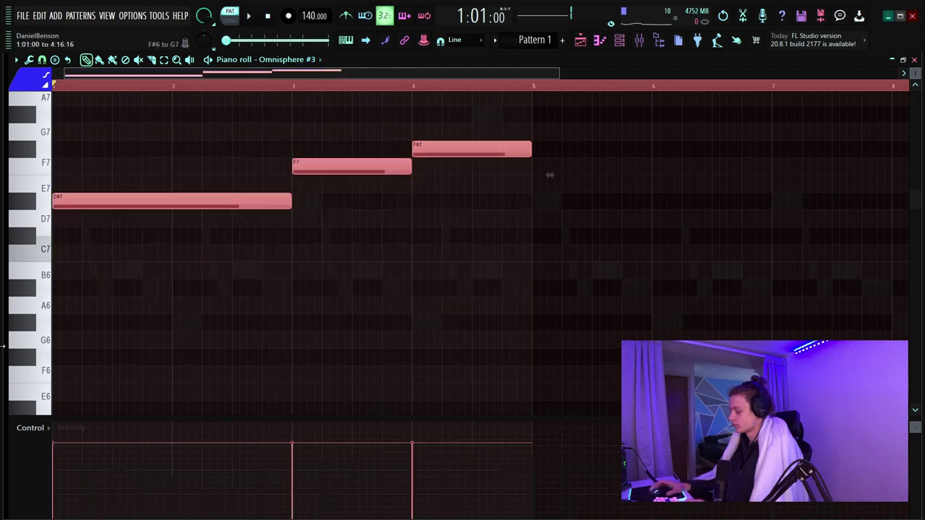
- Transpose the three long notes down two octaves to D#5, F5 and F#5 and audition them
{"action": "key", "text": "ctrl+Down"}
{"action": "key", "text": "space"}
{"action": "scroll", "coordinate": [214, 91], "scroll_direction": "down", "scroll_amount": 2}
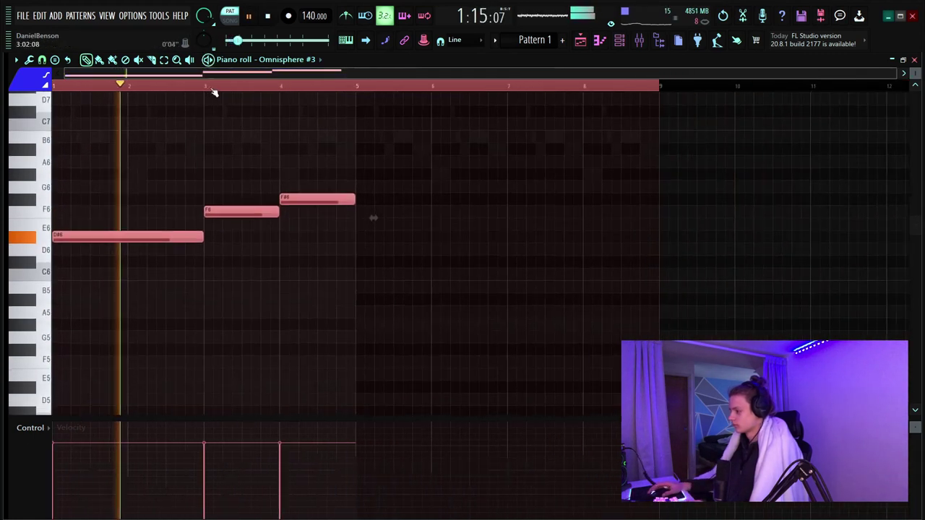
{"action": "key", "text": "ctrl+Down"}
{"action": "left_click", "coordinate": [262, 283]}
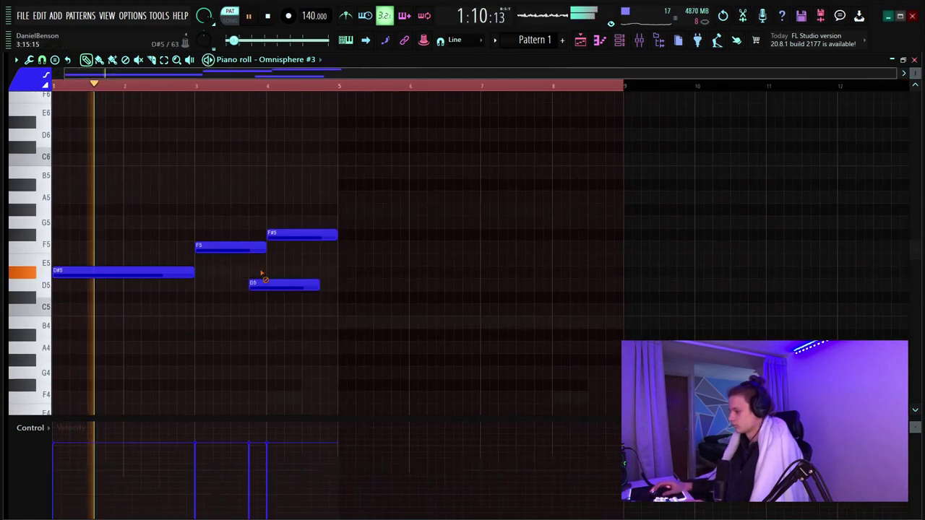
{"action": "right_click", "coordinate": [265, 282]}
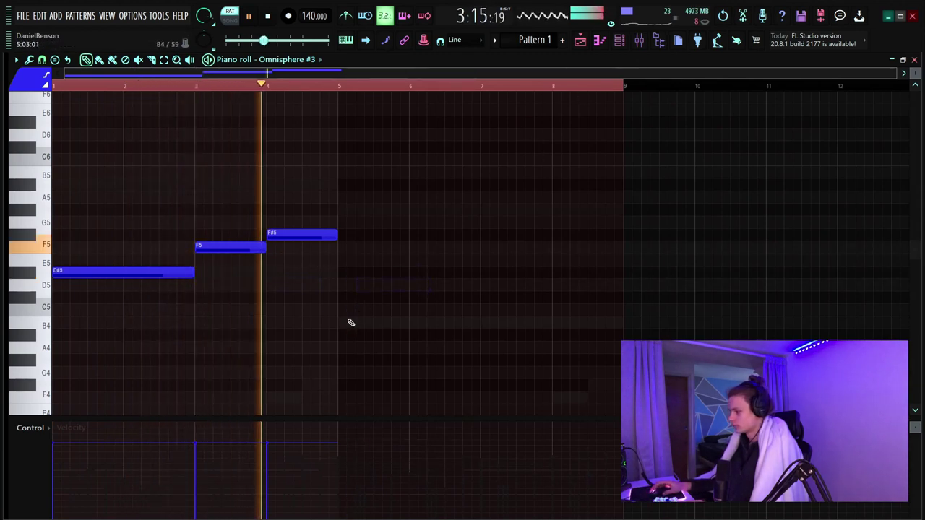
- Duplicate the three-note phrase into bars 5 to 8, lower its first note to B4, and deselect the notes
{"action": "left_click_drag", "start_coordinate": [362, 192], "coordinate": [355, 252]}
{"action": "key", "text": "ctrl+b"}
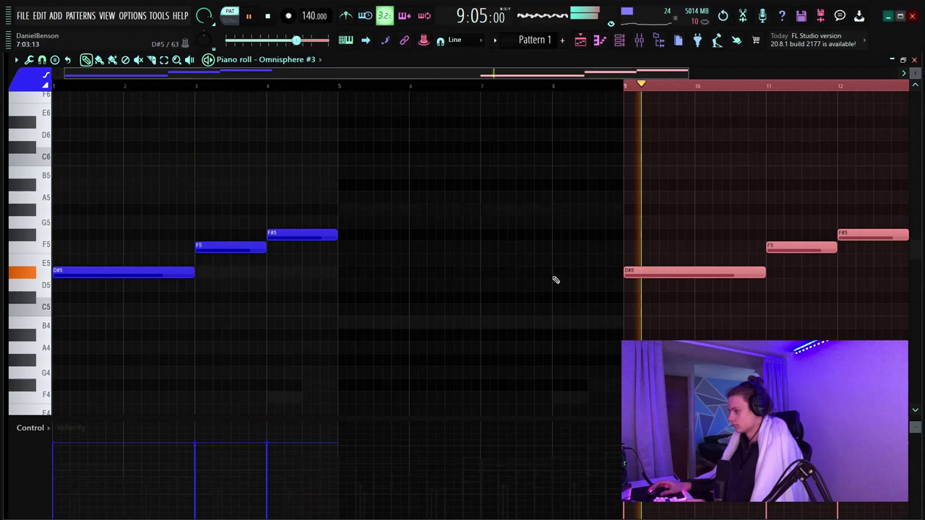
{"action": "key", "text": "space"}
{"action": "left_click_drag", "start_coordinate": [682, 273], "coordinate": [387, 269]}
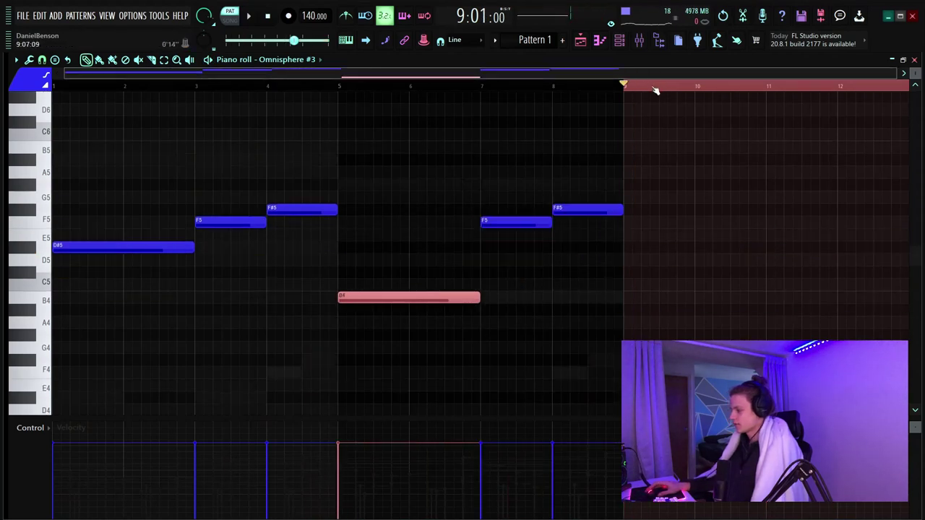
{"action": "left_click_drag", "start_coordinate": [639, 85], "coordinate": [68, 84]}
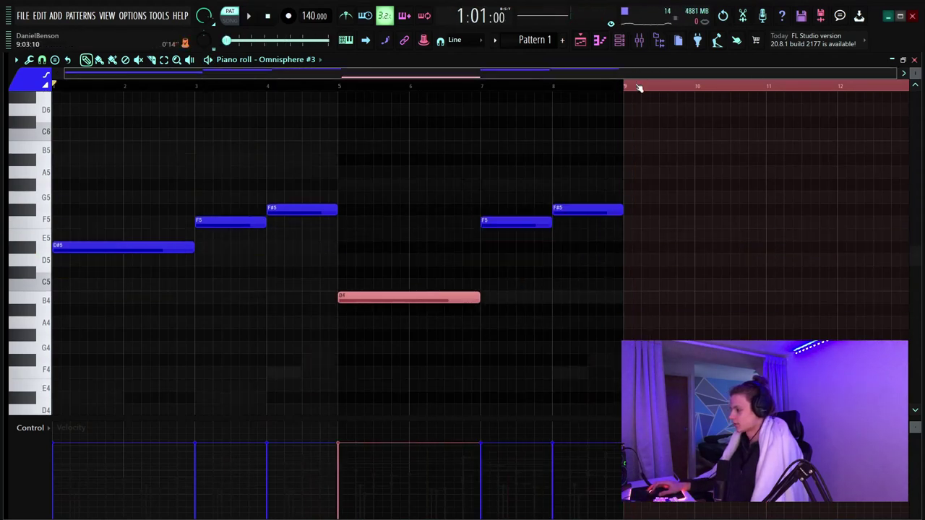
{"action": "key", "text": "ctrl+d"}
{"action": "scroll", "coordinate": [423, 204], "scroll_direction": "up", "scroll_amount": 4}
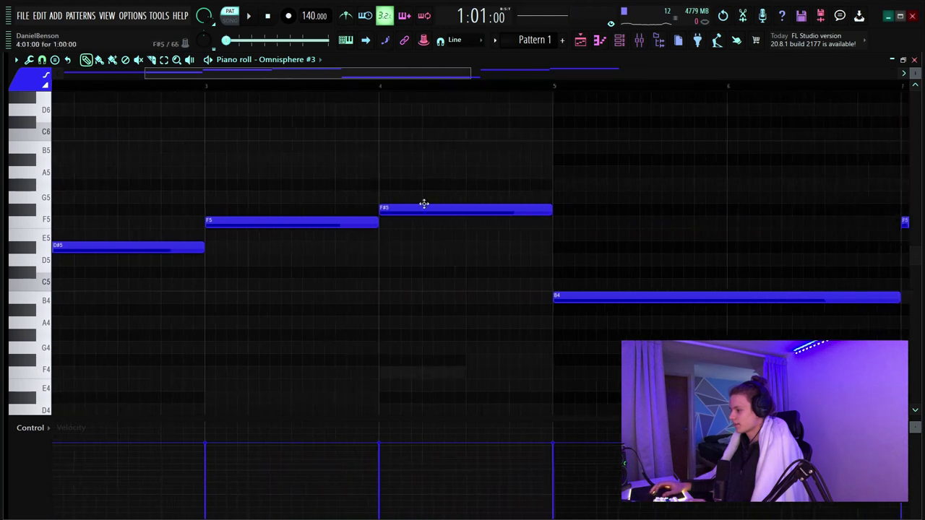
{"action": "left_click_drag", "start_coordinate": [452, 192], "coordinate": [295, 223]}
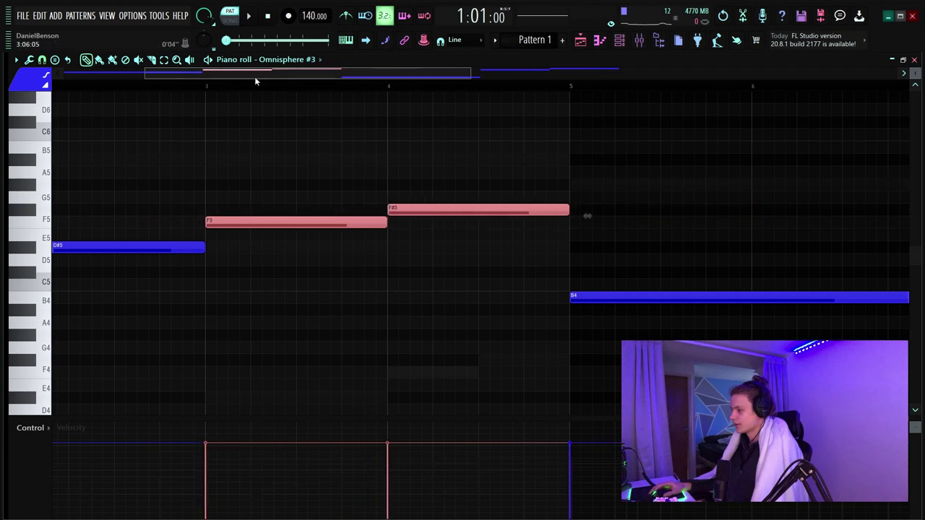
{"action": "scroll", "coordinate": [221, 88], "scroll_direction": "down", "scroll_amount": 4}
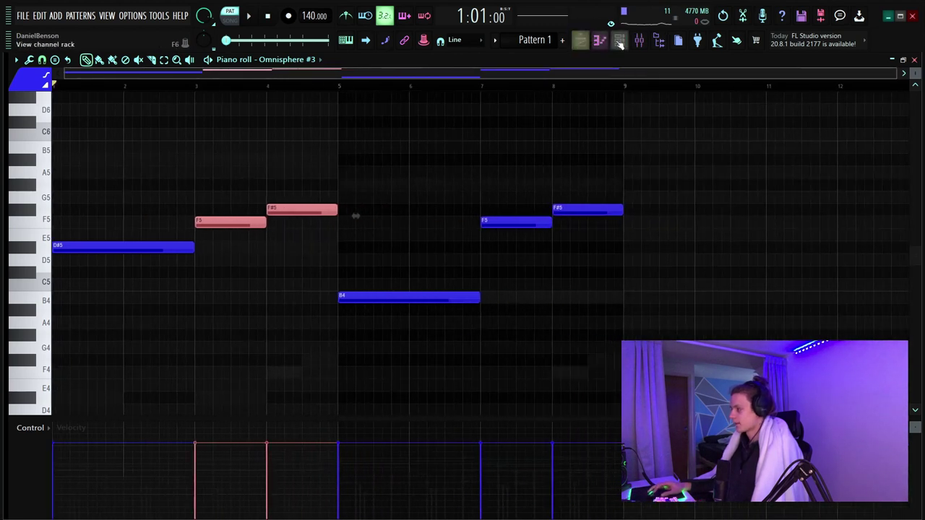
- Review the Omnisphere #3 patch and add a fourth Omnisphere channel to the pattern
{"action": "left_click", "coordinate": [619, 43]}
{"action": "left_click", "coordinate": [443, 229]}
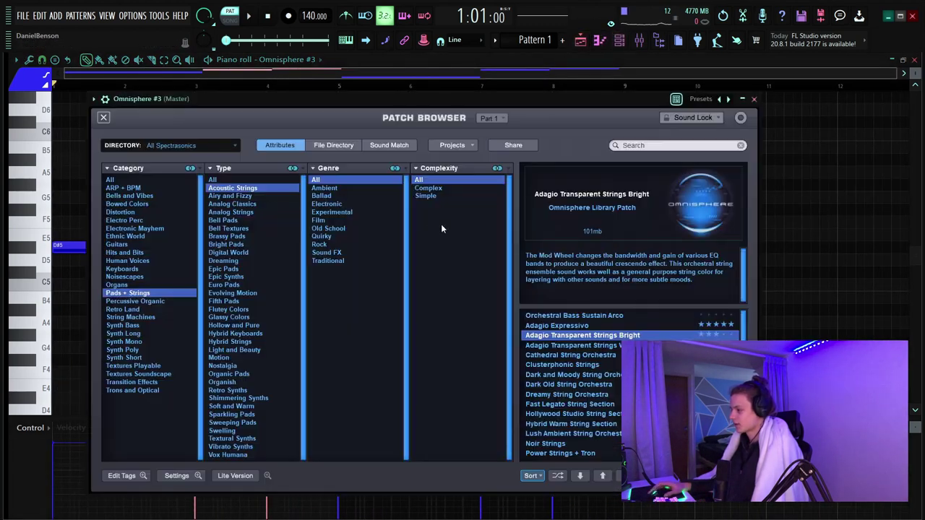
{"action": "left_click", "coordinate": [587, 348]}
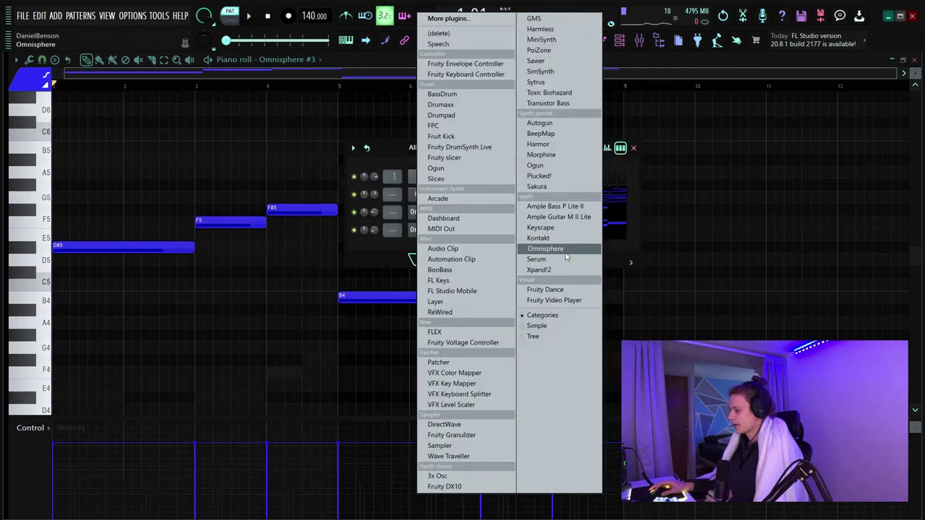
{"action": "left_click", "coordinate": [565, 251]}
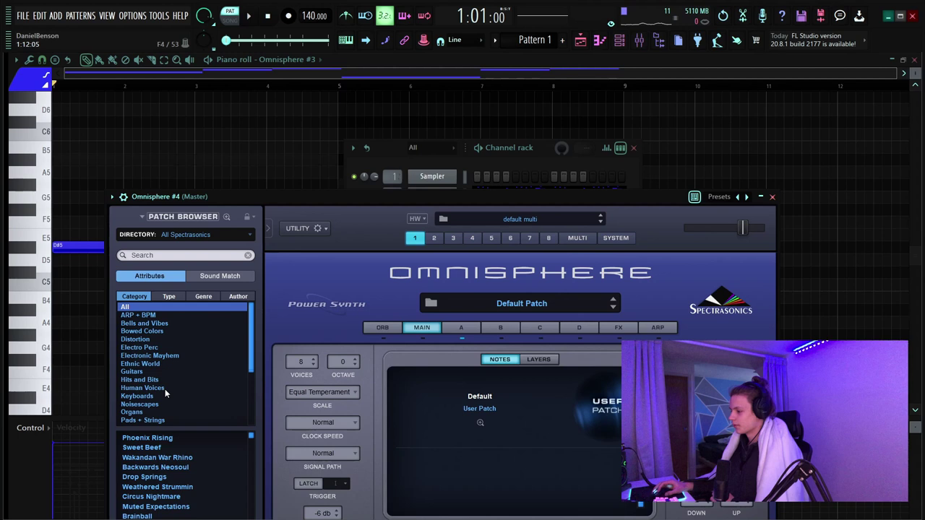
- Filter the Omnisphere #4 patches to Ethnic World and Kalimbas, load a Coffee Can Kalimba patch, and close the plugin window
{"action": "left_click", "coordinate": [154, 363]}
{"action": "left_click_drag", "start_coordinate": [208, 196], "coordinate": [229, 146]}
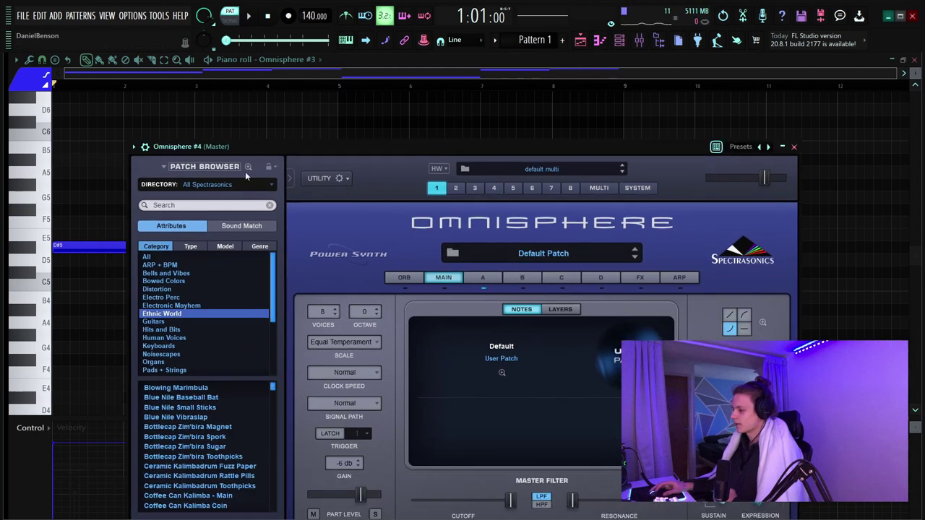
{"action": "left_click", "coordinate": [226, 170]}
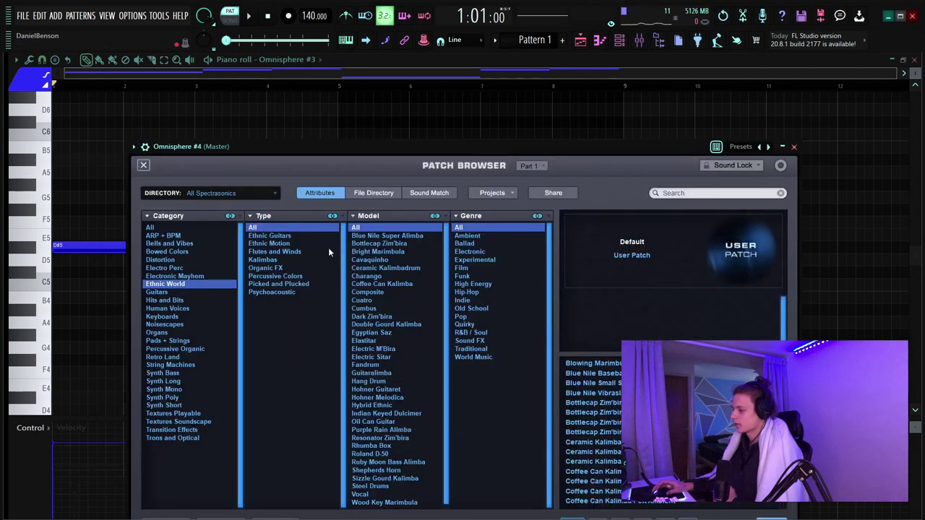
{"action": "left_click", "coordinate": [271, 261]}
{"action": "left_click", "coordinate": [594, 393]}
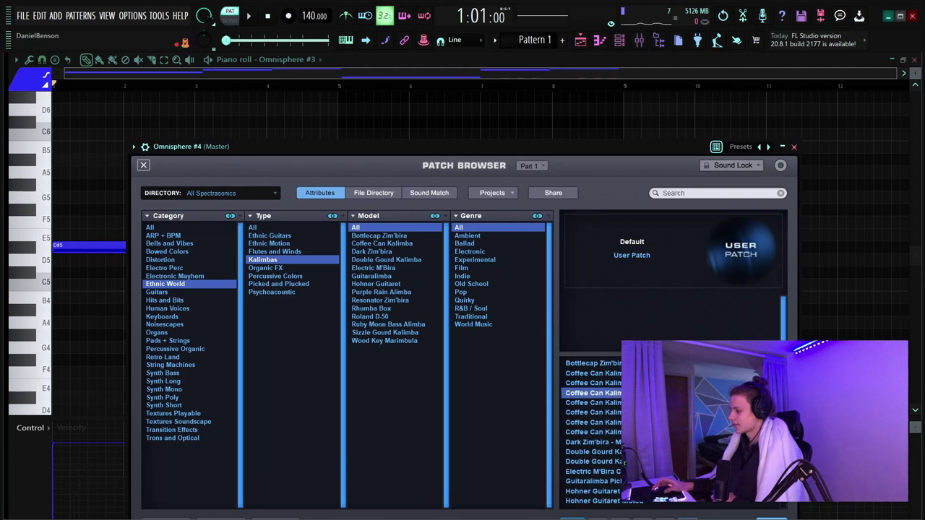
{"action": "left_click", "coordinate": [794, 147]}
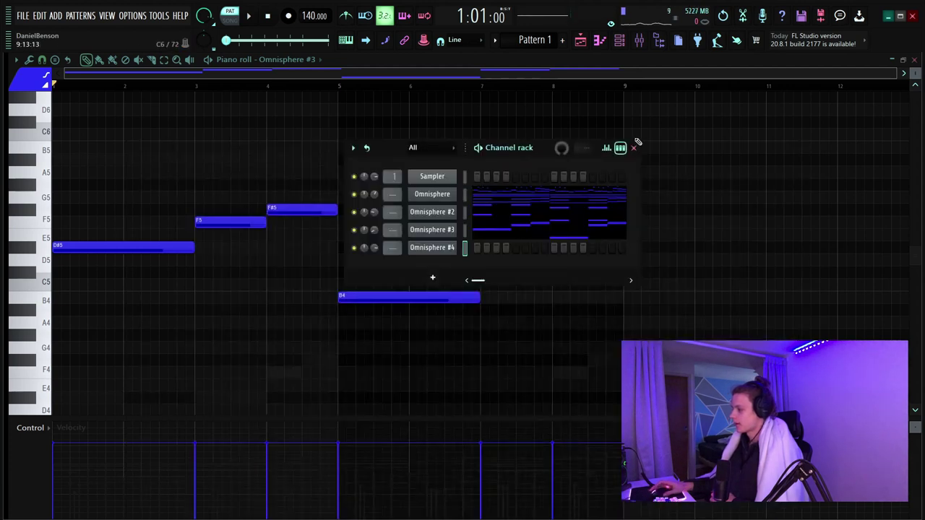
- Enter one-beat B4, A#4, G#4 and B4 notes across bars 1 and 2 of the Omnisphere #4 piano roll
{"action": "left_click", "coordinate": [463, 248]}
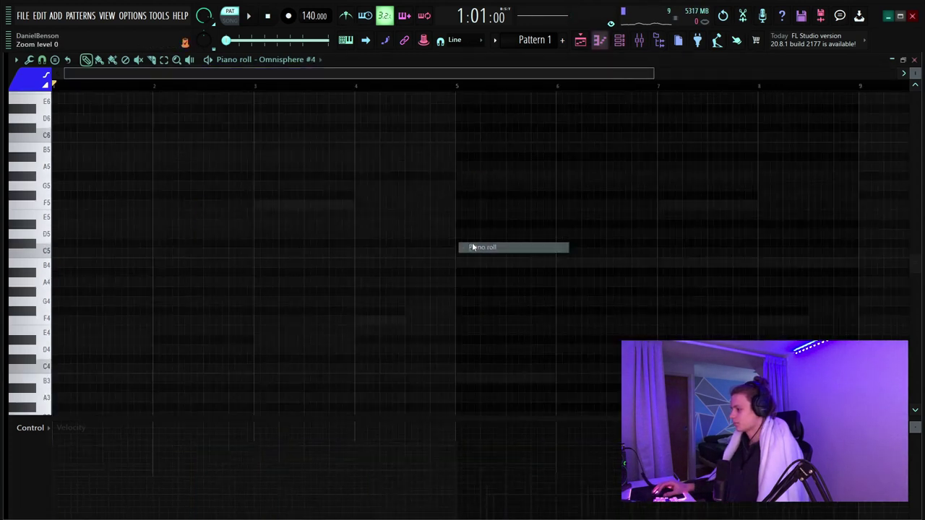
{"action": "scroll", "coordinate": [166, 82], "scroll_direction": "up", "scroll_amount": 3}
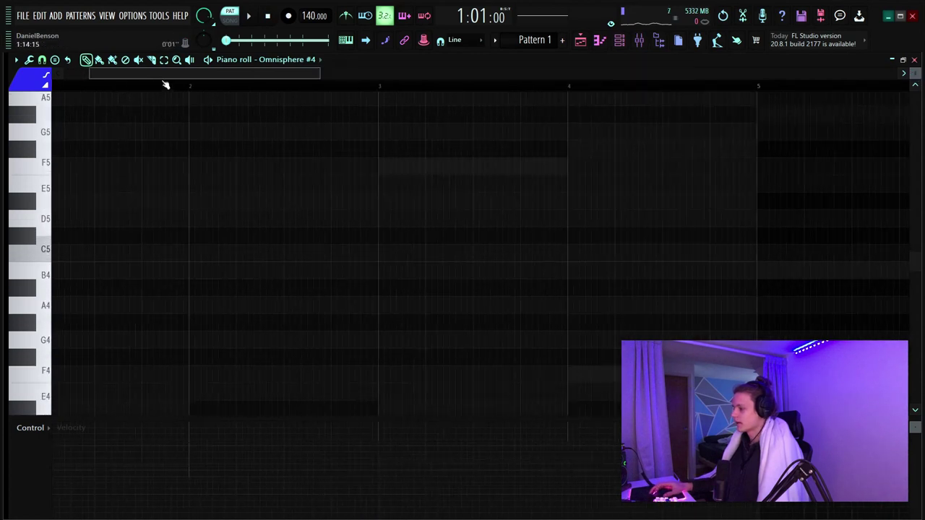
{"action": "scroll", "coordinate": [183, 286], "scroll_direction": "up", "scroll_amount": 7}
{"action": "scroll", "coordinate": [189, 295], "scroll_direction": "down", "scroll_amount": 1}
{"action": "scroll", "coordinate": [174, 311], "scroll_direction": "down", "scroll_amount": 2}
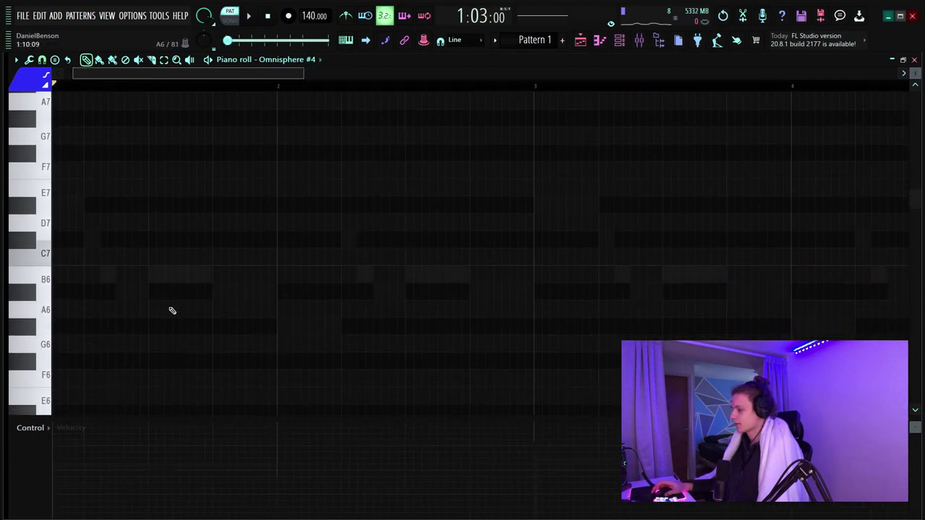
{"action": "key", "text": "space"}
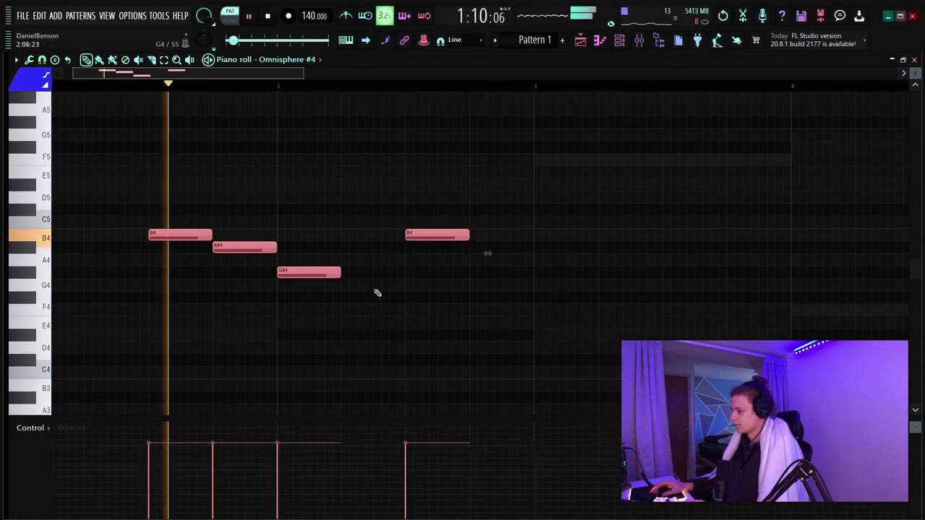
{"action": "key", "text": "ctrl+d"}
{"action": "key", "text": "space"}
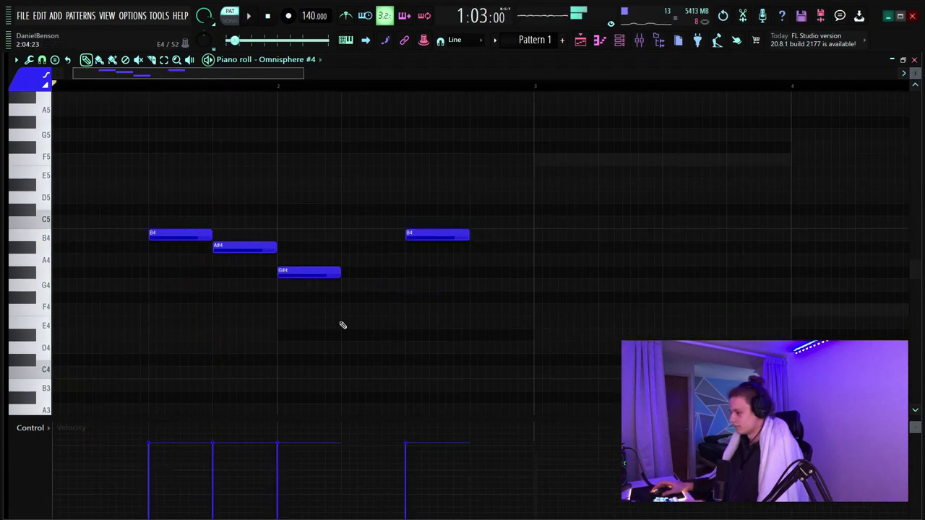
- Chop the A#4 note into eight short slices and ramp their velocities downward
{"action": "left_click", "coordinate": [262, 246]}
{"action": "key", "text": "alt+u"}
{"action": "mouse_move", "coordinate": [750, 284]}
{"action": "left_mouse_down"}
{"action": "mouse_move", "coordinate": [750, 269]}
{"action": "mouse_move", "coordinate": [749, 277]}
{"action": "left_mouse_up"}
{"action": "left_click", "coordinate": [843, 388]}
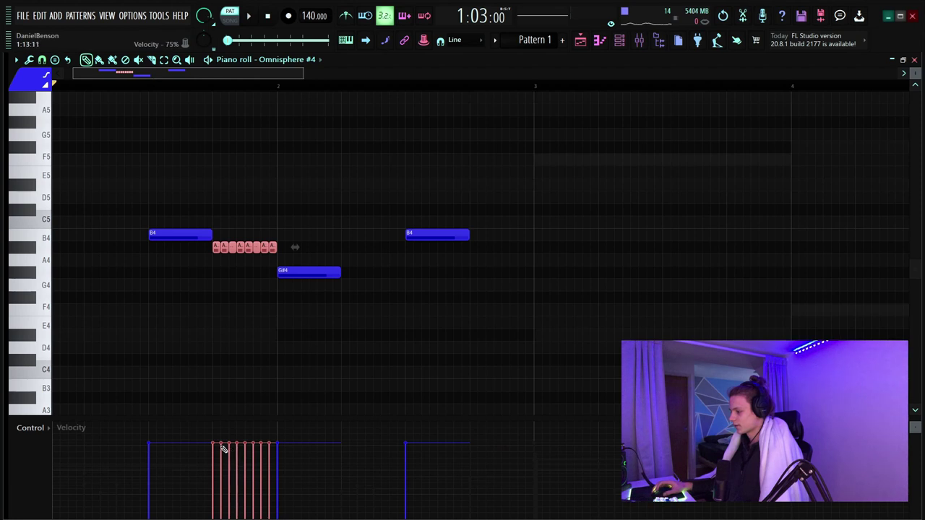
{"action": "left_click_drag", "start_coordinate": [218, 444], "coordinate": [272, 516]}
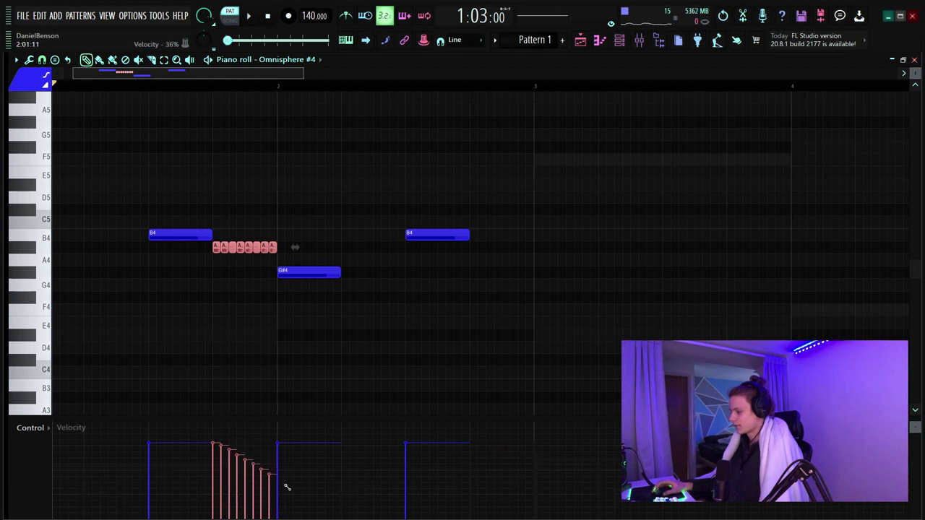
{"action": "key", "text": "space"}
{"action": "left_click", "coordinate": [309, 211]}
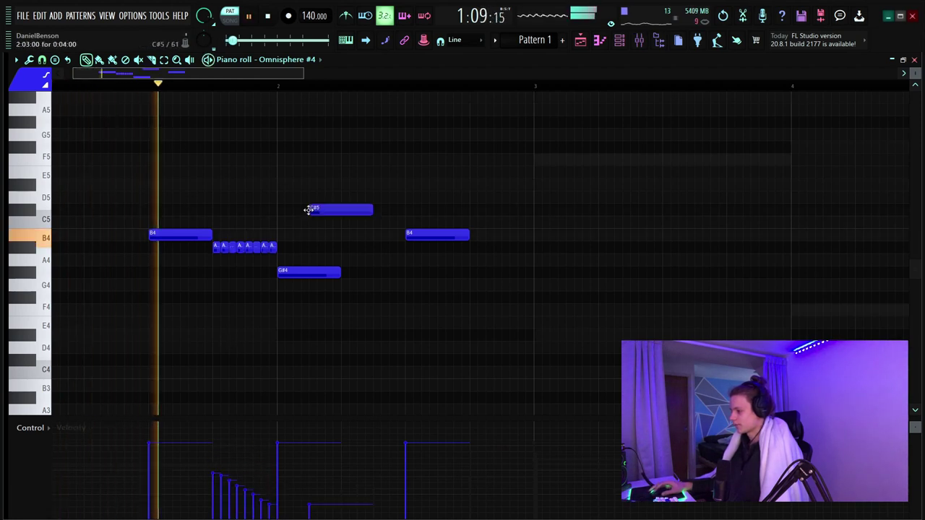
{"action": "right_click", "coordinate": [309, 211]}
{"action": "left_click", "coordinate": [440, 285]}
{"action": "right_click", "coordinate": [444, 287]}
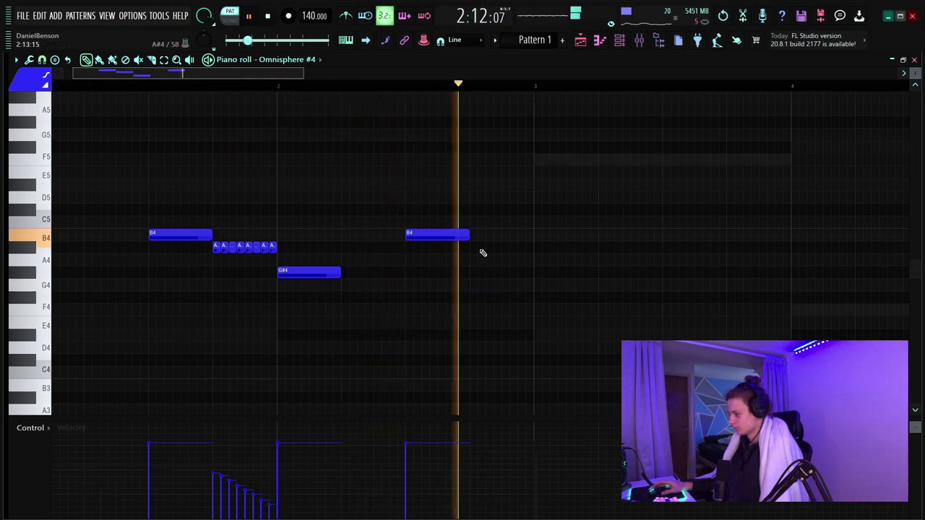
- Replace the B4 note in bar 2 with a one-beat D#5 on the bar's last beat and play it back
{"action": "key", "text": "space"}
{"action": "right_click", "coordinate": [434, 234]}
{"action": "left_click_drag", "start_coordinate": [414, 242], "coordinate": [470, 177]}
{"action": "key", "text": "space"}
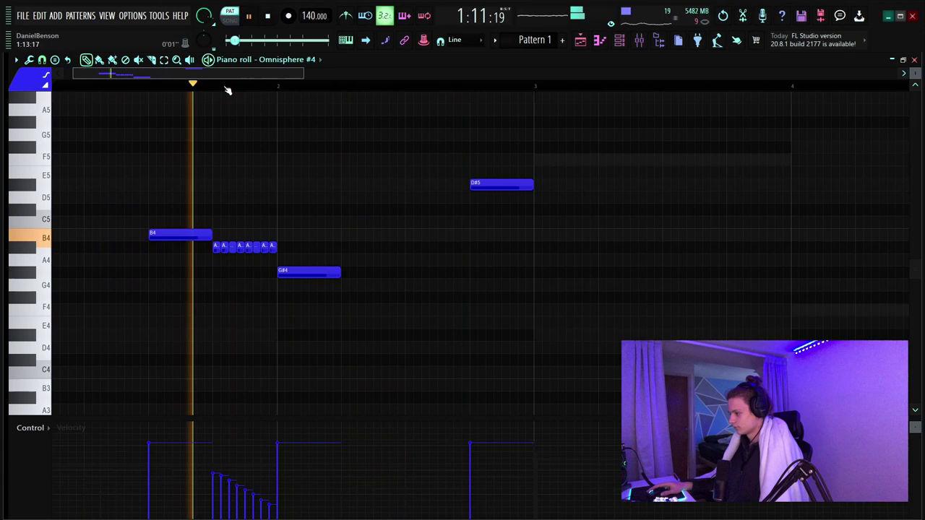
- Select the two-bar kalimba phrase across bars 1 and 2 and duplicate it into bars 3 and 4
{"action": "scroll", "coordinate": [225, 88], "scroll_direction": "down", "scroll_amount": 2}
{"action": "left_click_drag", "start_coordinate": [401, 128], "coordinate": [57, 315]}
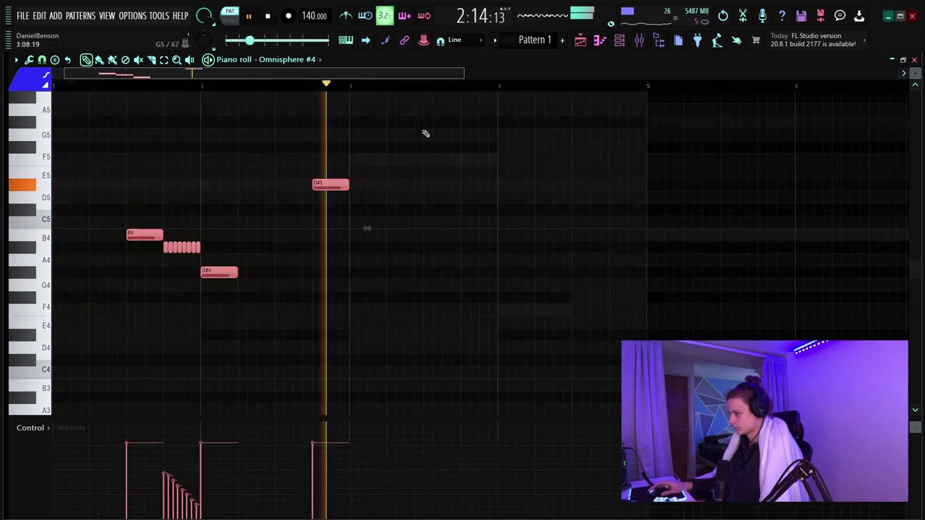
{"action": "left_click_drag", "start_coordinate": [351, 87], "coordinate": [3, 134]}
{"action": "key", "text": "space"}
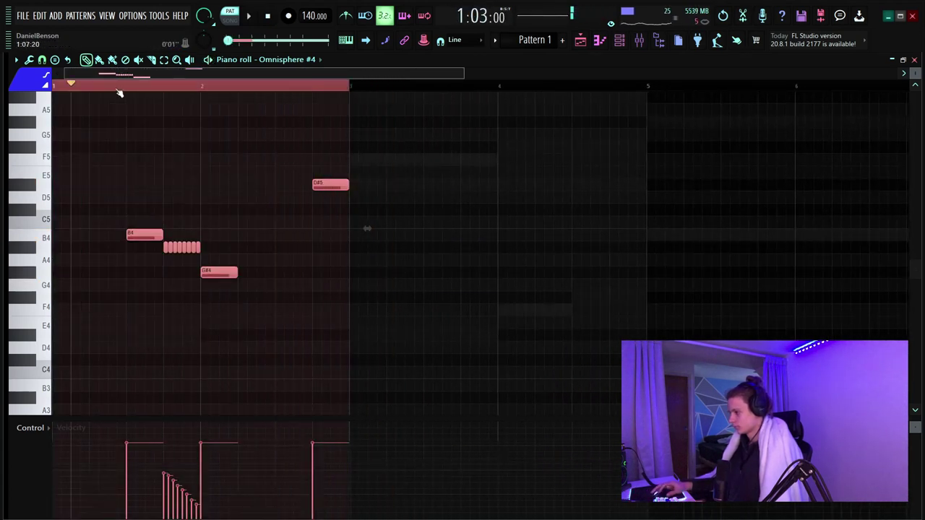
{"action": "key", "text": "space"}
{"action": "key", "text": "ctrl+b"}
{"action": "left_click", "coordinate": [482, 190]}
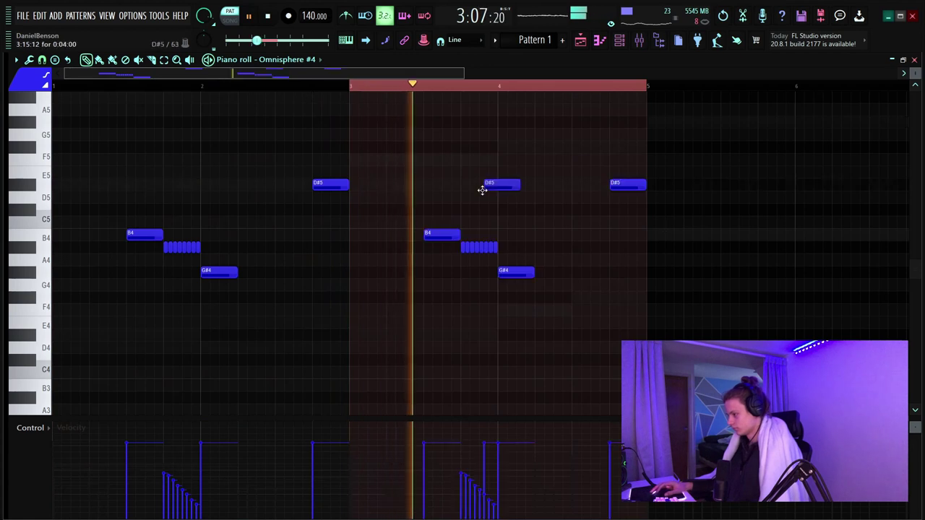
{"action": "right_click", "coordinate": [482, 189]}
{"action": "scroll", "coordinate": [340, 94], "scroll_direction": "down", "scroll_amount": 3}
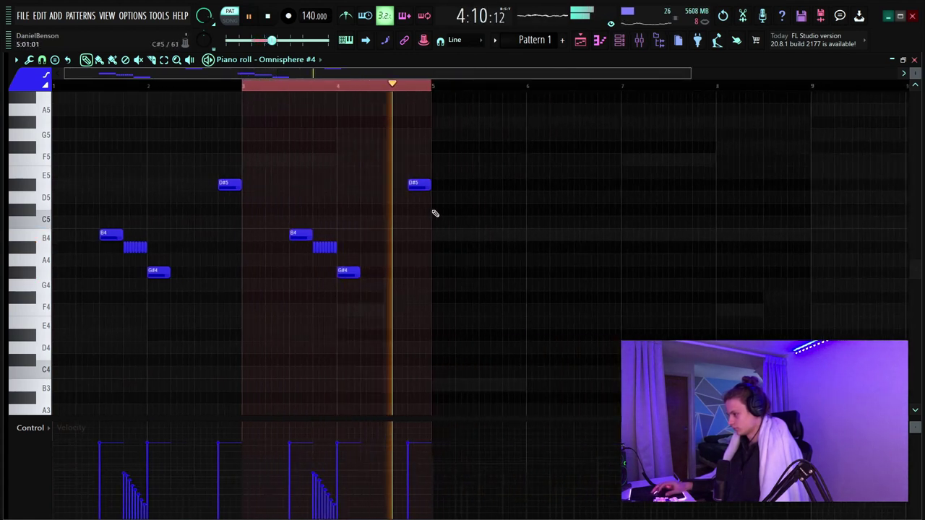
{"action": "left_click", "coordinate": [436, 209]}
{"action": "key", "text": "space"}
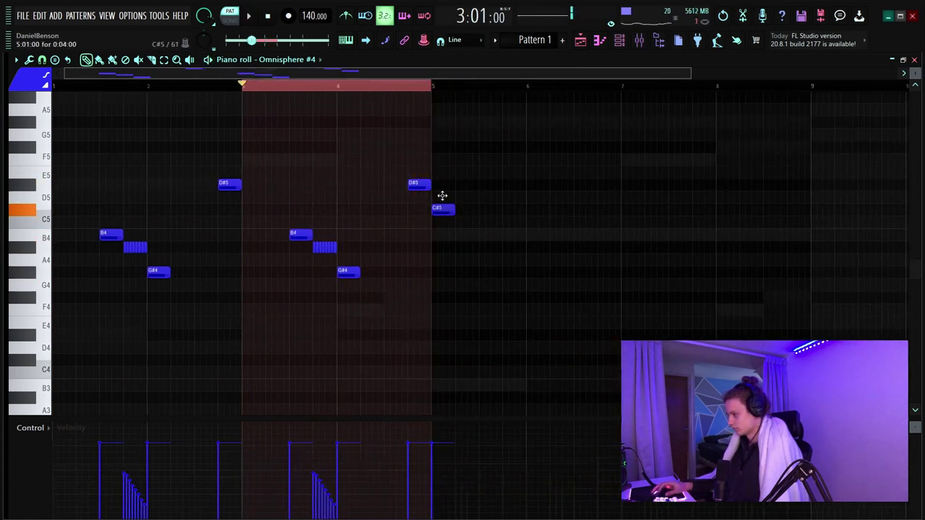
{"action": "left_click_drag", "start_coordinate": [443, 196], "coordinate": [442, 143]}
{"action": "right_click", "coordinate": [442, 143]}
- Add one-beat F#5 notes on the first and fourth beats of bar 1, raising the first note's velocity
{"action": "left_click", "coordinate": [266, 85]}
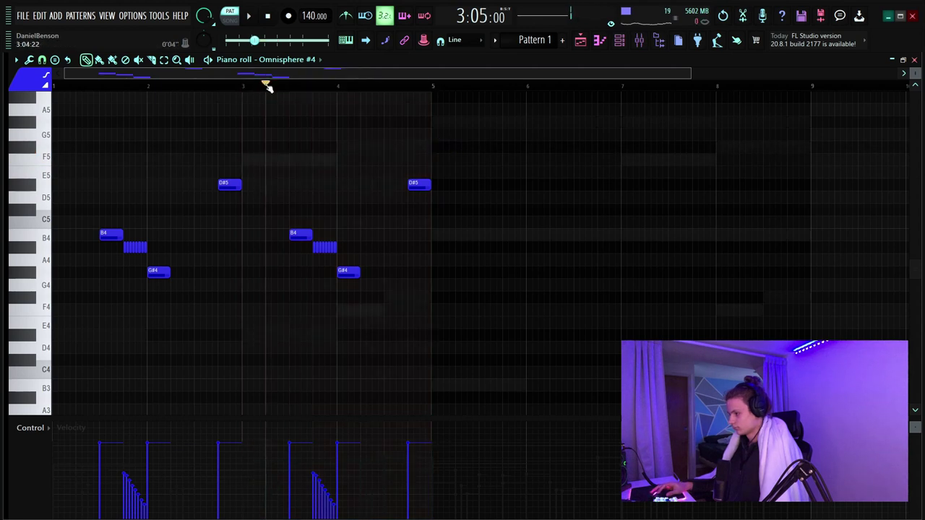
{"action": "left_click_drag", "start_coordinate": [267, 85], "coordinate": [5, 114]}
{"action": "left_click_drag", "start_coordinate": [72, 147], "coordinate": [3, 150]}
{"action": "key", "text": "space"}
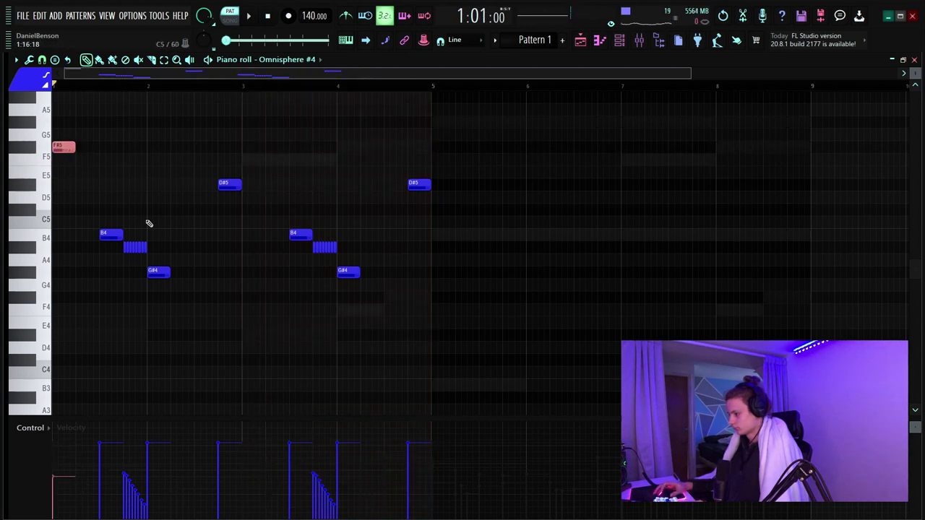
{"action": "key", "text": "space"}
{"action": "key", "text": "space"}
{"action": "scroll", "coordinate": [145, 199], "scroll_direction": "up", "scroll_amount": 3}
{"action": "key", "text": "space"}
{"action": "key", "text": "space"}
{"action": "key", "text": "space"}
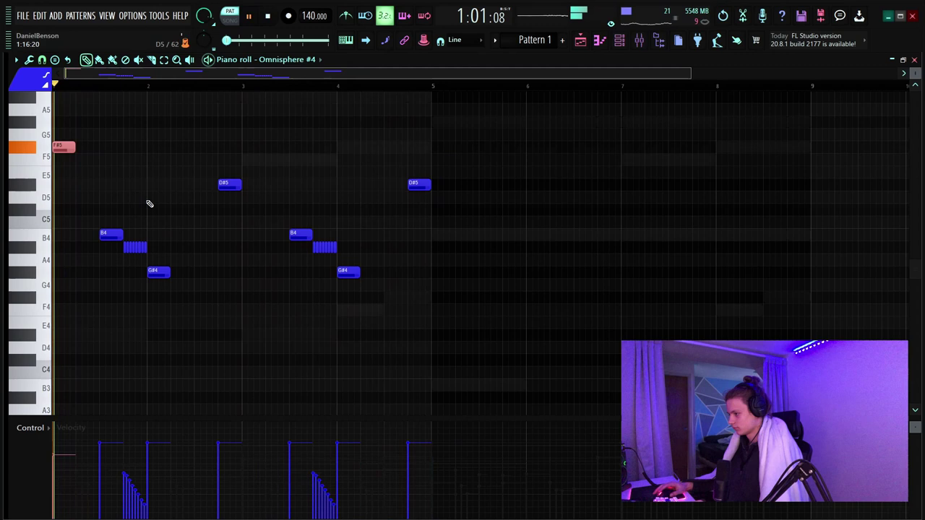
{"action": "left_click", "coordinate": [127, 148]}
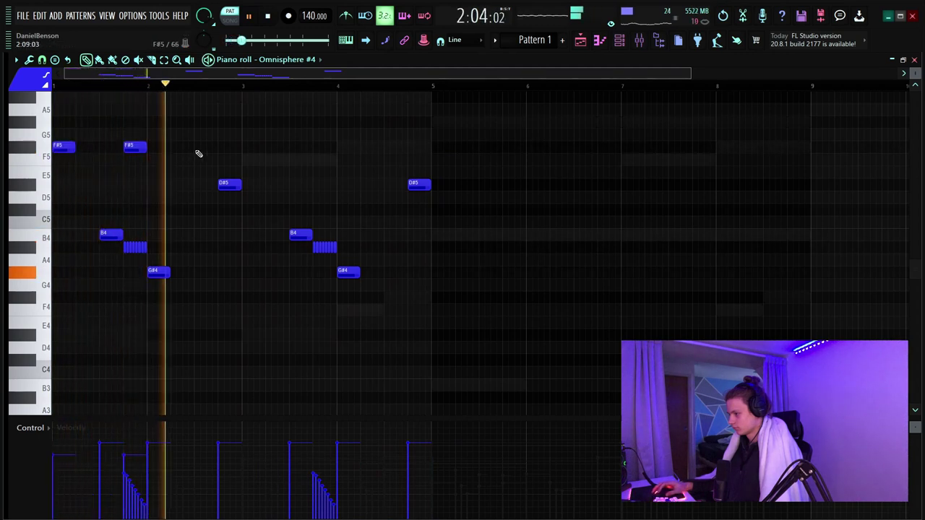
- Add one-beat F#5 notes on beat 3 of bar 2, beats 1 and 4 of bar 3, and beat 3 of bar 4
{"action": "left_click", "coordinate": [198, 148]}
{"action": "left_click", "coordinate": [250, 149]}
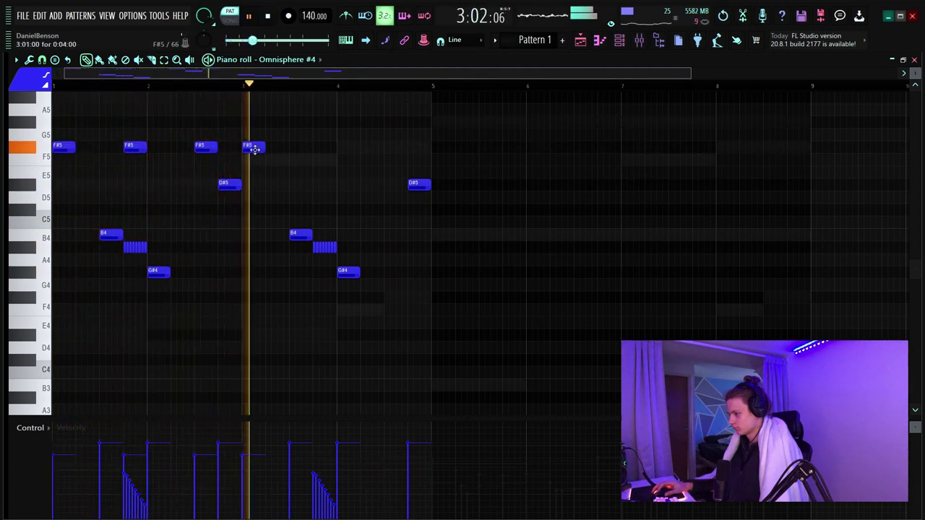
{"action": "left_click", "coordinate": [317, 148]}
{"action": "left_click", "coordinate": [392, 149]}
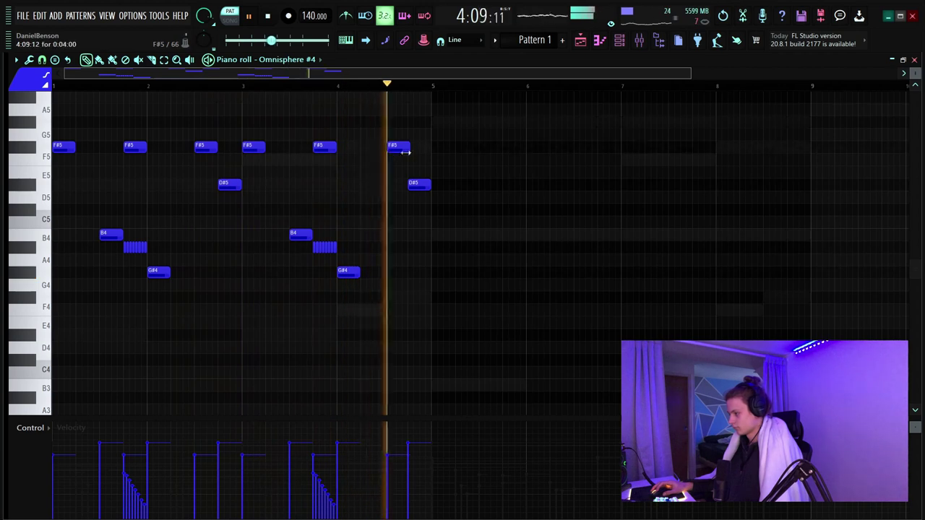
{"action": "left_click_drag", "start_coordinate": [405, 152], "coordinate": [398, 149]}
- Stop playback and duplicate the whole four-bar kalimba phrase into bars 5 to 8
{"action": "key", "text": "space"}
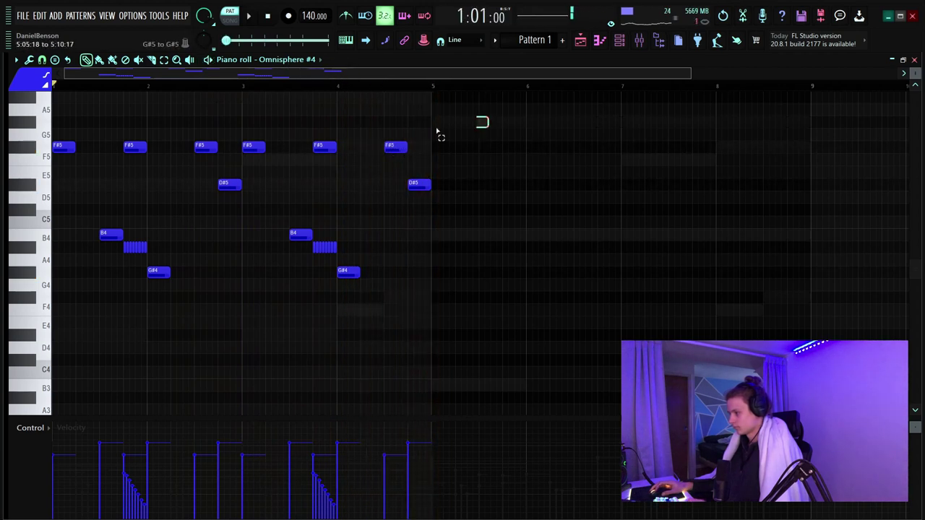
{"action": "key", "text": "ctrl+a"}
{"action": "key", "text": "ctrl+b"}
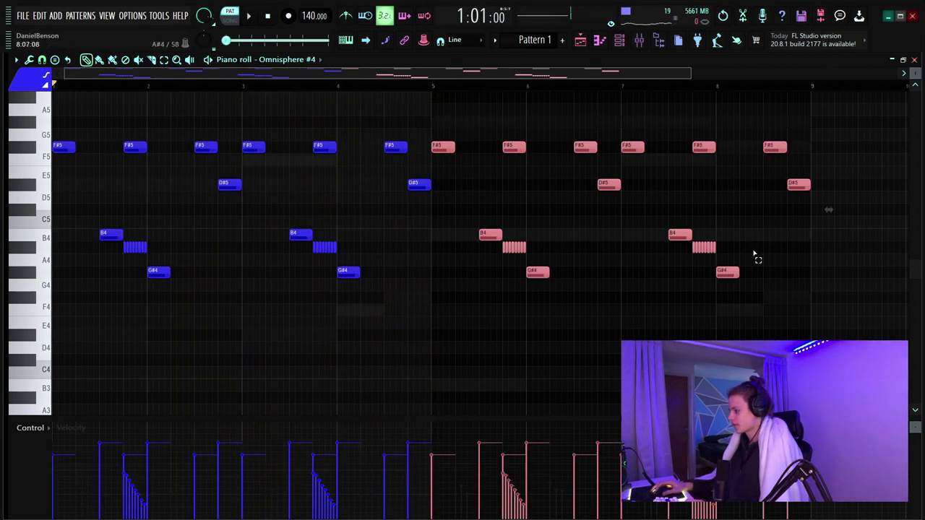
- Select the sliced A#4 runs in bars 5 and 7 and copy them one octave up
{"action": "left_click_drag", "start_coordinate": [754, 253], "coordinate": [502, 253]}
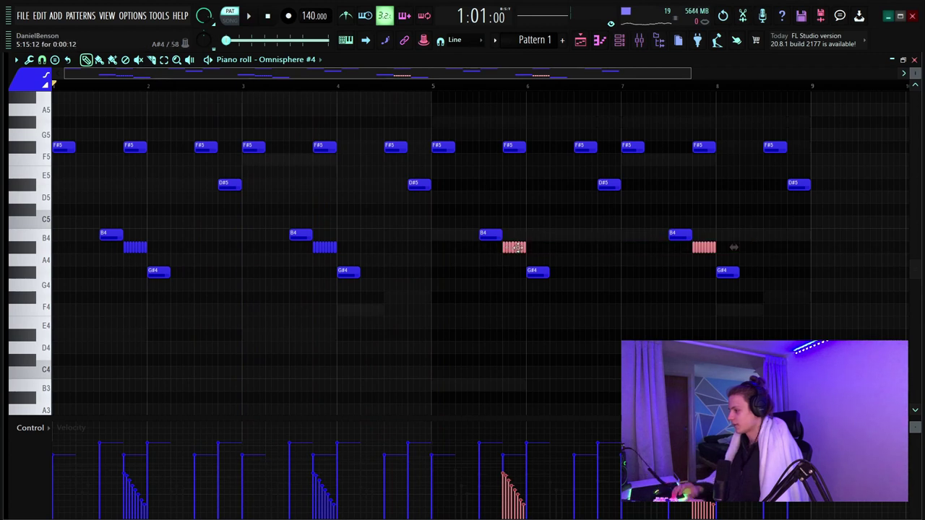
{"action": "left_click", "coordinate": [517, 248], "text": "shift"}
{"action": "key", "text": "ctrl+Up"}
- Delete the F#5 notes on beat 4 of bars 5 and 7 and audition from the middle of bar 5
{"action": "right_click", "coordinate": [524, 212]}
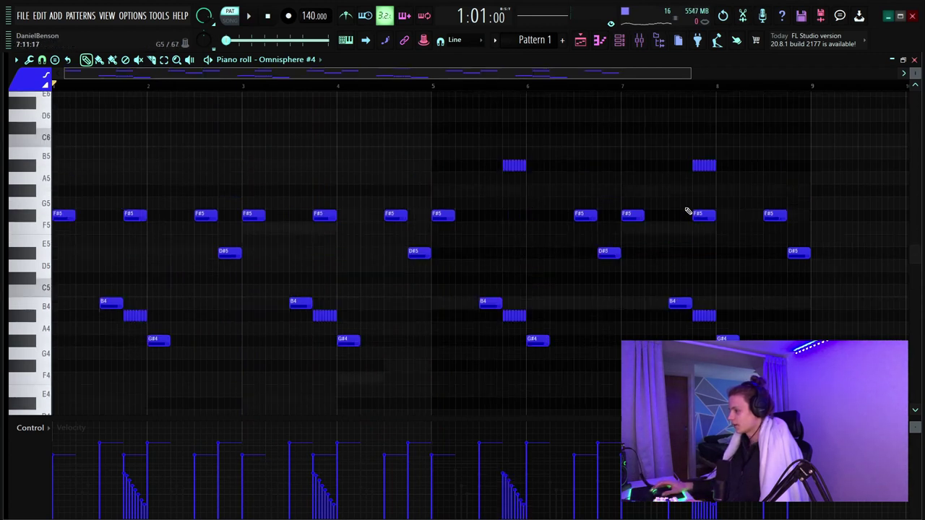
{"action": "left_click", "coordinate": [473, 88]}
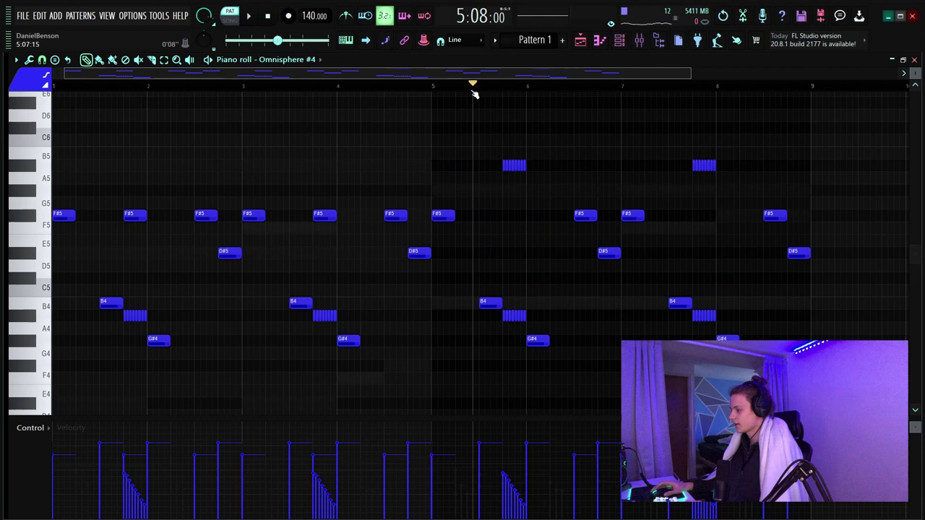
{"action": "key", "text": "space"}
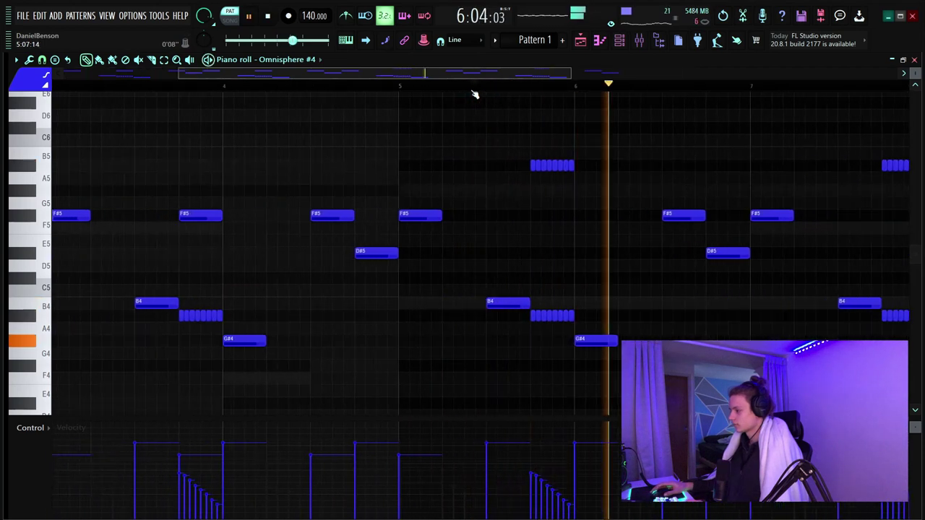
{"action": "key", "text": "space"}
- Try the entire kalimba melody one octave higher, play it from the start, and shift it back down
{"action": "scroll", "coordinate": [533, 144], "scroll_direction": "down", "scroll_amount": 2}
{"action": "key", "text": "ctrl+a"}
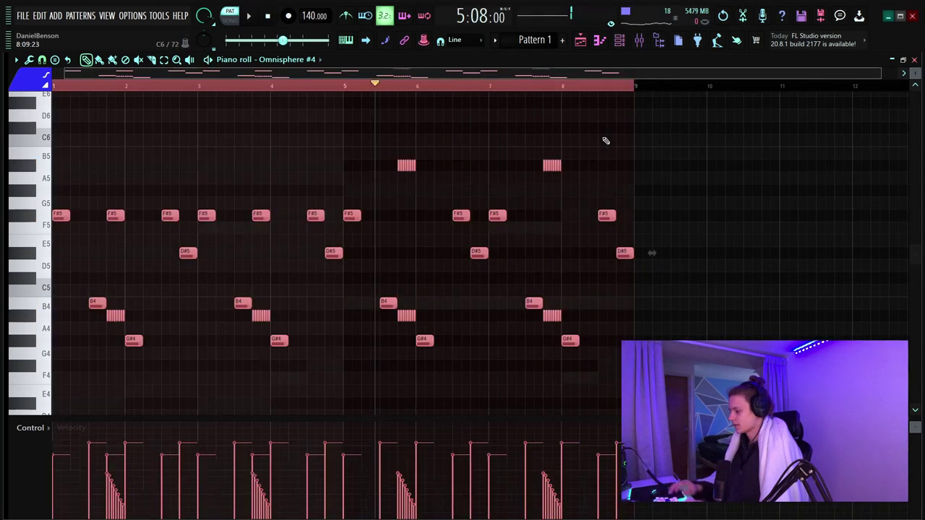
{"action": "key", "text": "Home"}
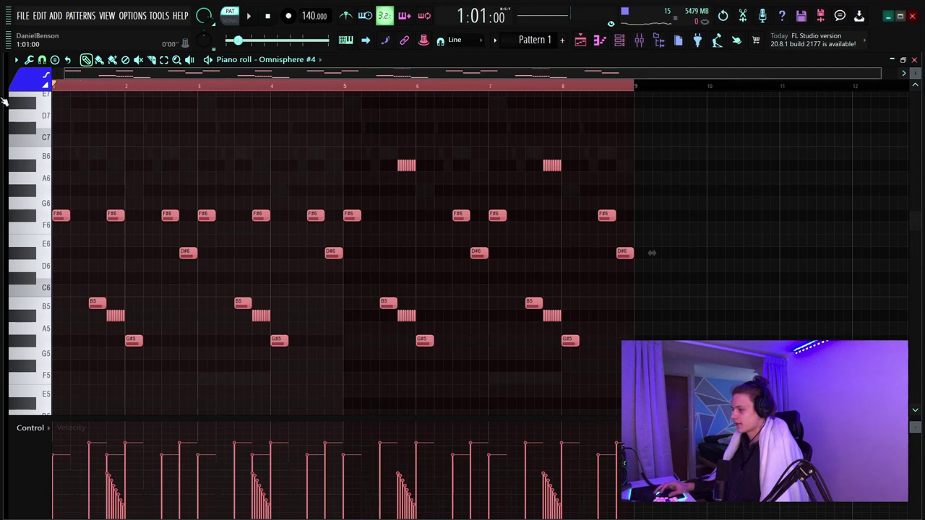
{"action": "scroll", "coordinate": [205, 90], "scroll_direction": "up", "scroll_amount": 3}
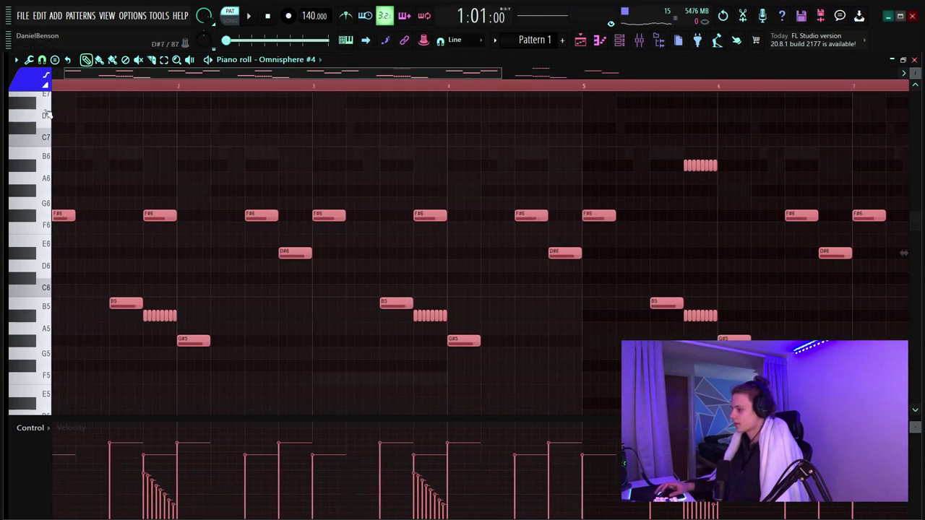
{"action": "key", "text": "space"}
{"action": "key", "text": "ctrl+d"}
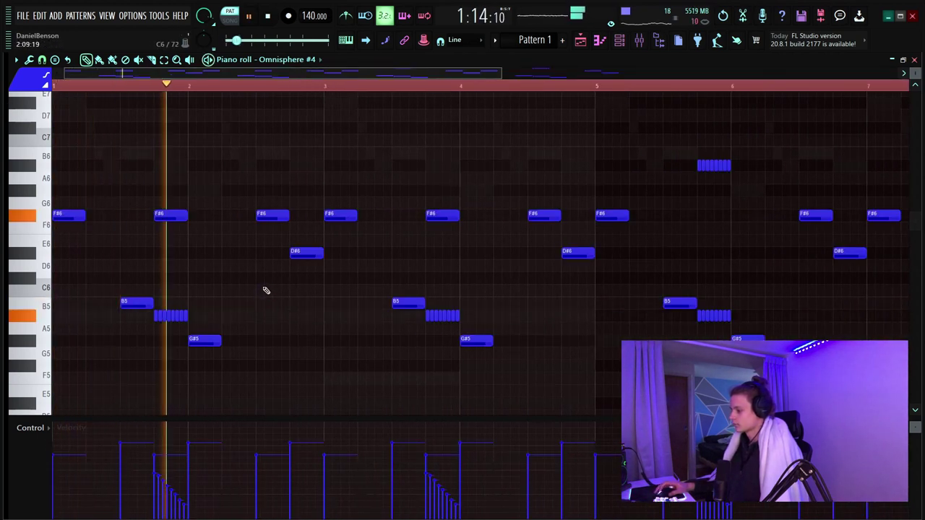
{"action": "key", "text": "space"}
{"action": "key", "text": "ctrl+Down"}
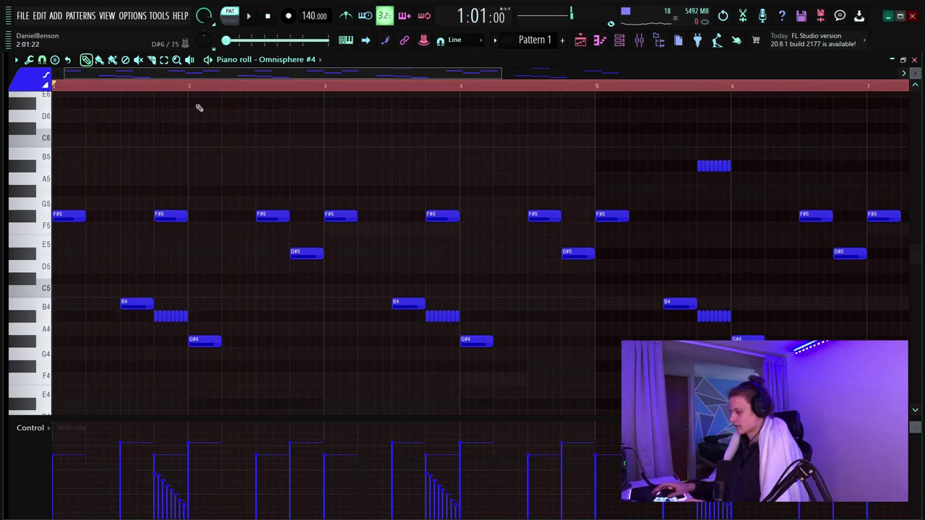
- Randomize the velocities of all kalimba notes in bipolar mode, lower them slightly overall, and play the result
{"action": "key", "text": "ctrl+a"}
{"action": "key", "text": "alt+r"}
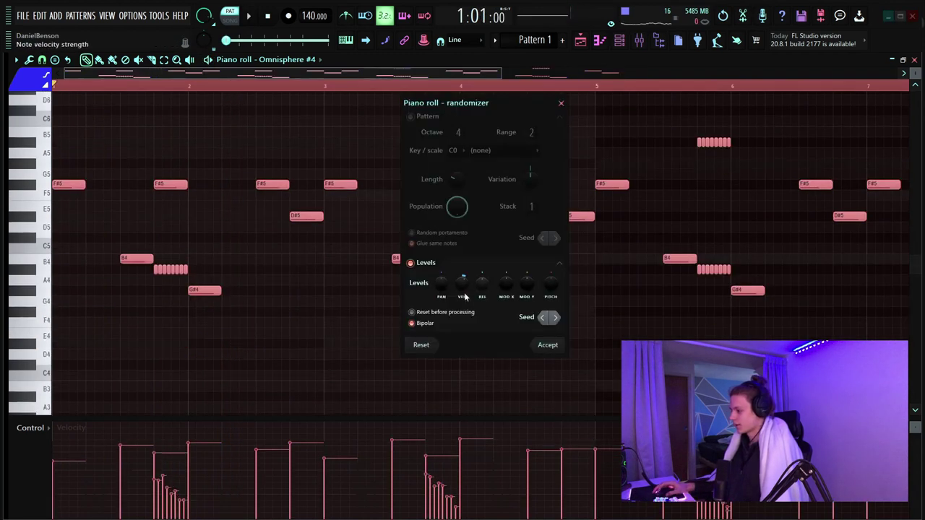
{"action": "left_click", "coordinate": [548, 346]}
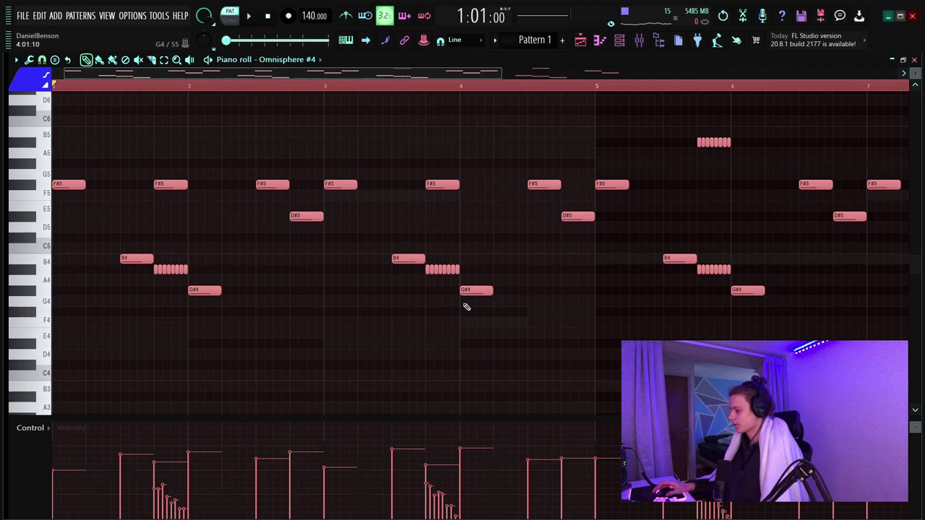
{"action": "key", "text": "space"}
{"action": "key", "text": "ctrl+d"}
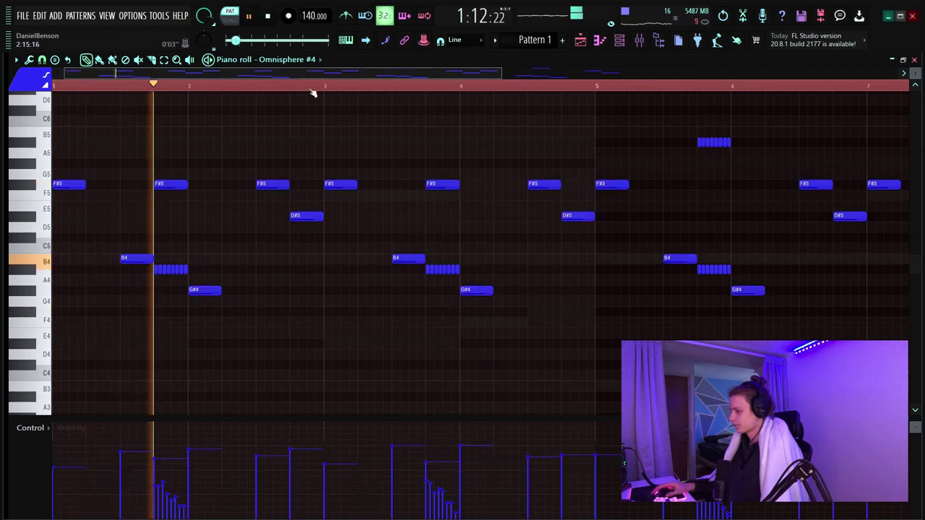
- Add a fifth Omnisphere channel and load the Celeste - Vintage Tremolo patch from the Keyscape Library
{"action": "scroll", "coordinate": [275, 88], "scroll_direction": "down", "scroll_amount": 4}
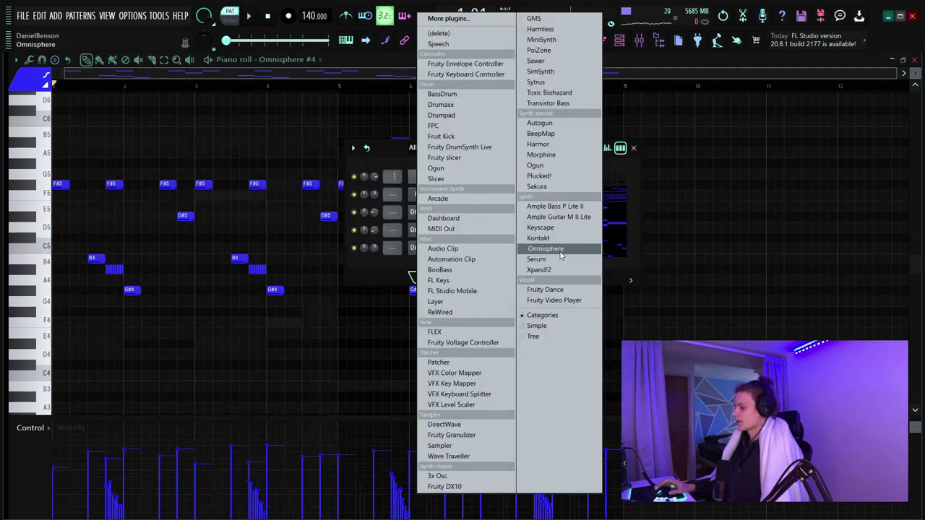
{"action": "left_click", "coordinate": [399, 266]}
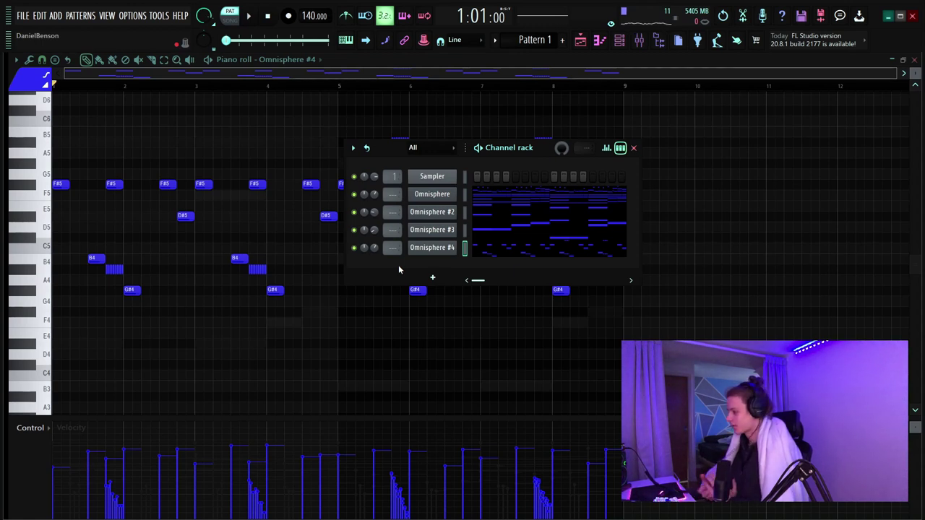
{"action": "left_click", "coordinate": [433, 278]}
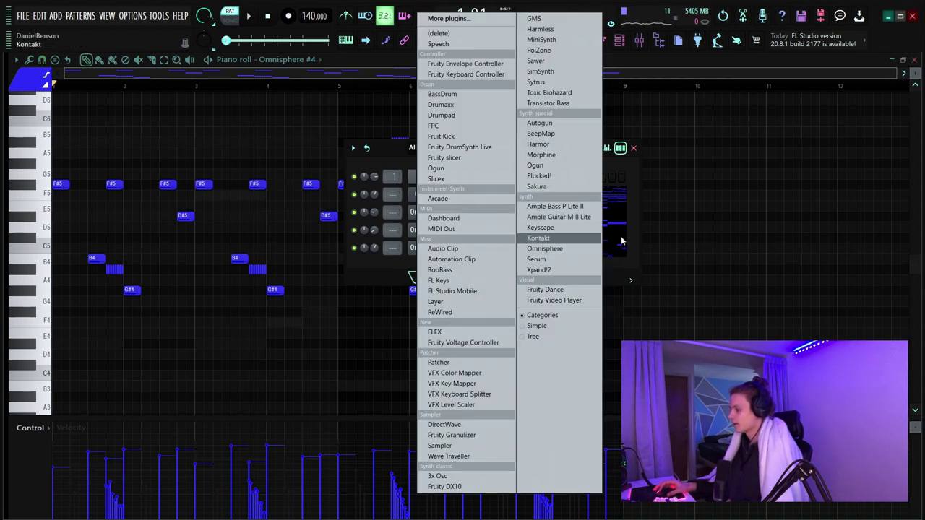
{"action": "left_click", "coordinate": [573, 250]}
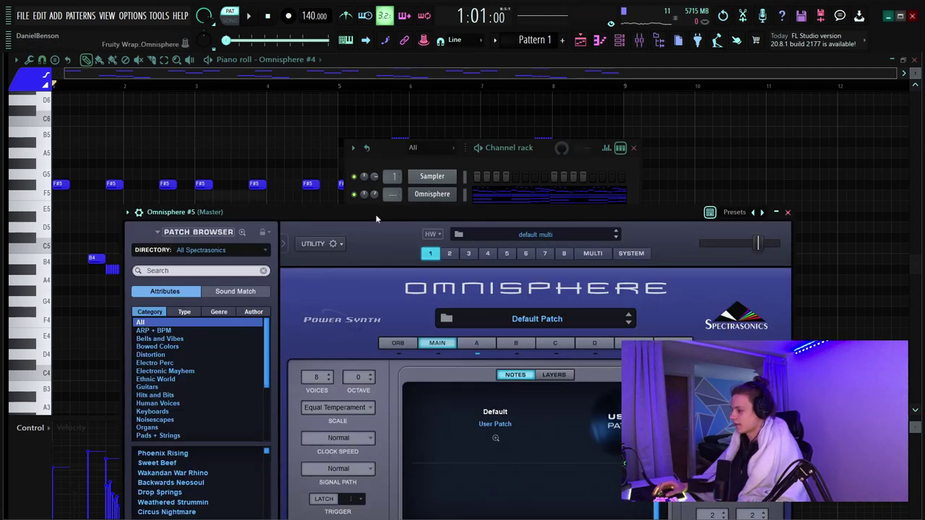
{"action": "left_click_drag", "start_coordinate": [376, 218], "coordinate": [361, 99]}
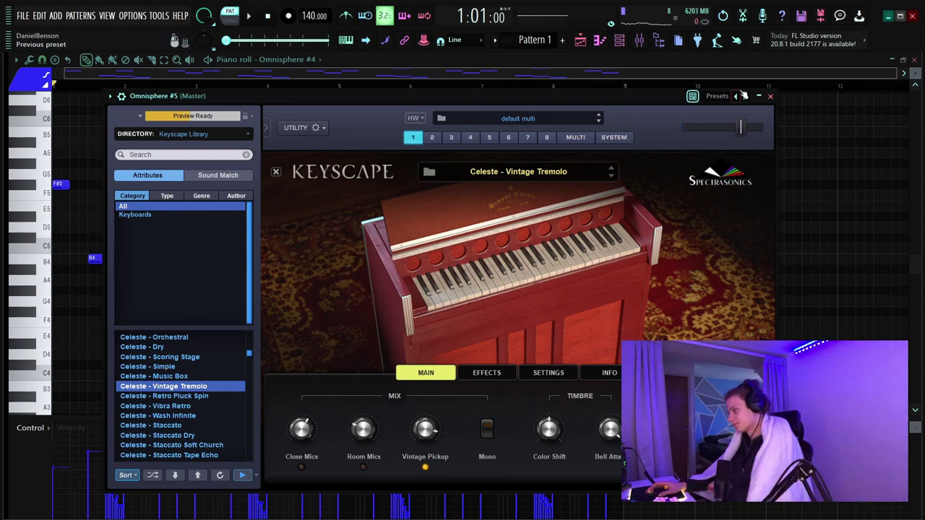
{"action": "left_click", "coordinate": [770, 96]}
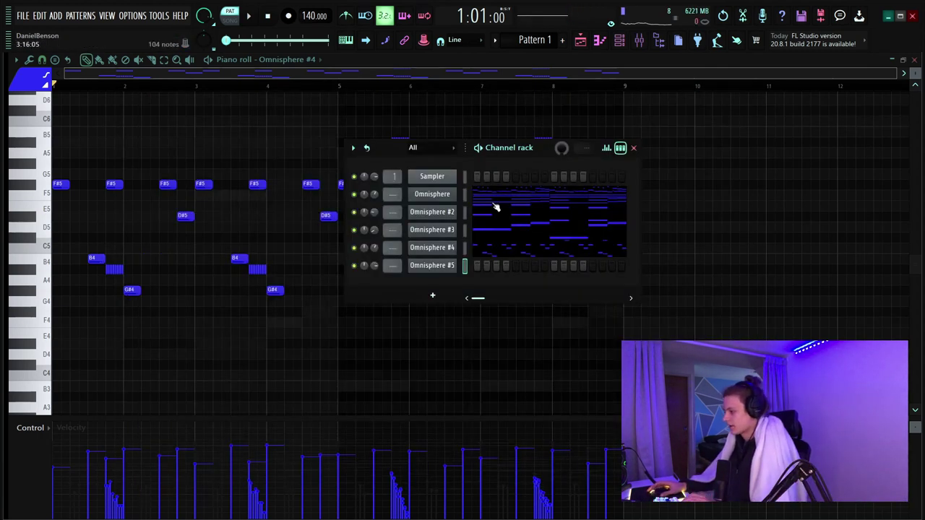
- Open the piano roll for Omnisphere #5 and draw an F#5 note filling bar 1
{"action": "right_click", "coordinate": [454, 265]}
{"action": "left_click", "coordinate": [478, 266]}
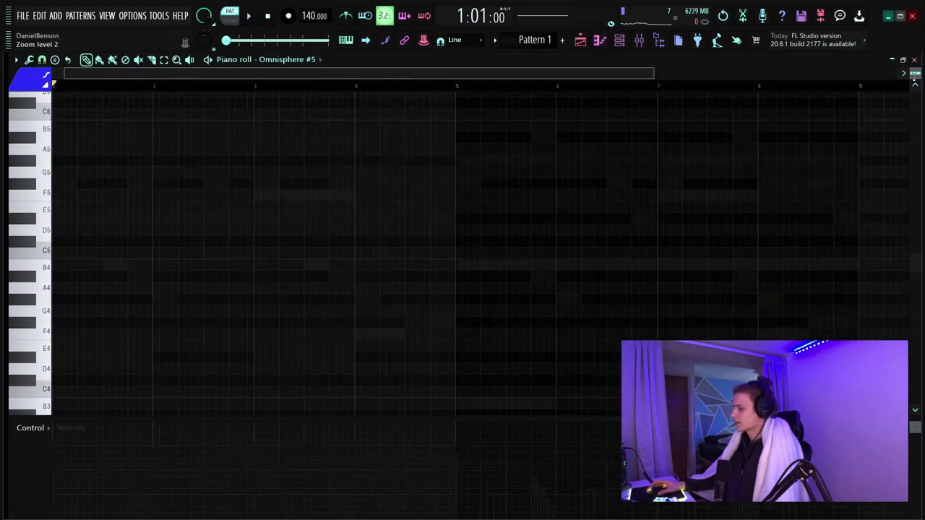
{"action": "scroll", "coordinate": [79, 87], "scroll_direction": "up", "scroll_amount": 3}
{"action": "scroll", "coordinate": [217, 192], "scroll_direction": "up", "scroll_amount": 4}
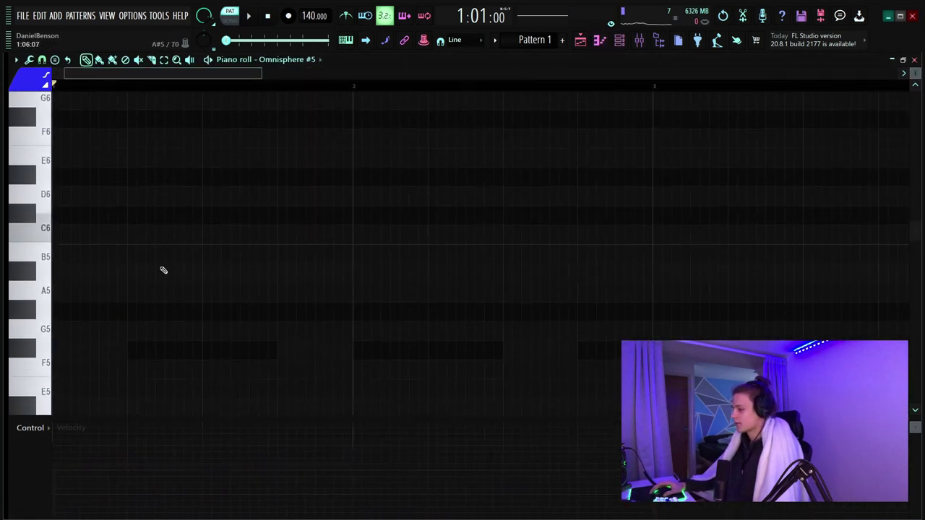
{"action": "scroll", "coordinate": [84, 257], "scroll_direction": "down", "scroll_amount": 3}
{"action": "left_click", "coordinate": [55, 195]}
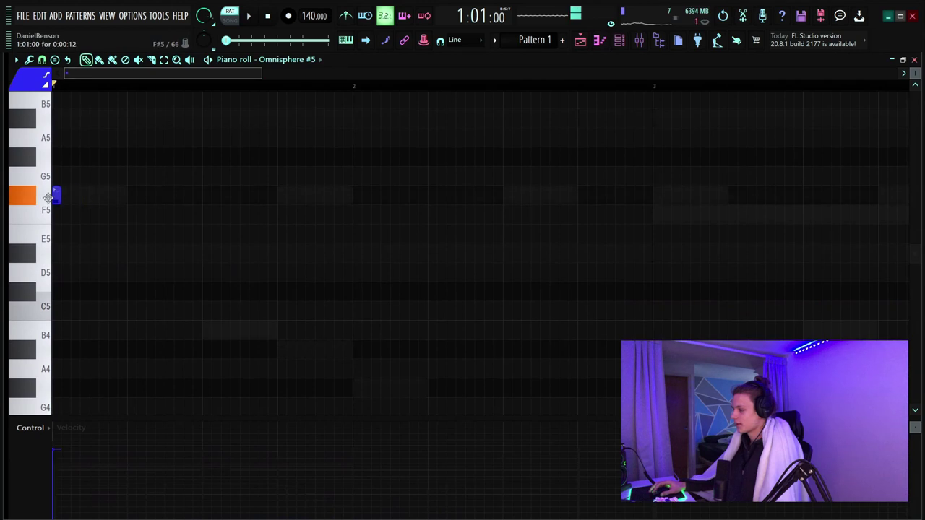
{"action": "left_click_drag", "start_coordinate": [64, 200], "coordinate": [352, 196]}
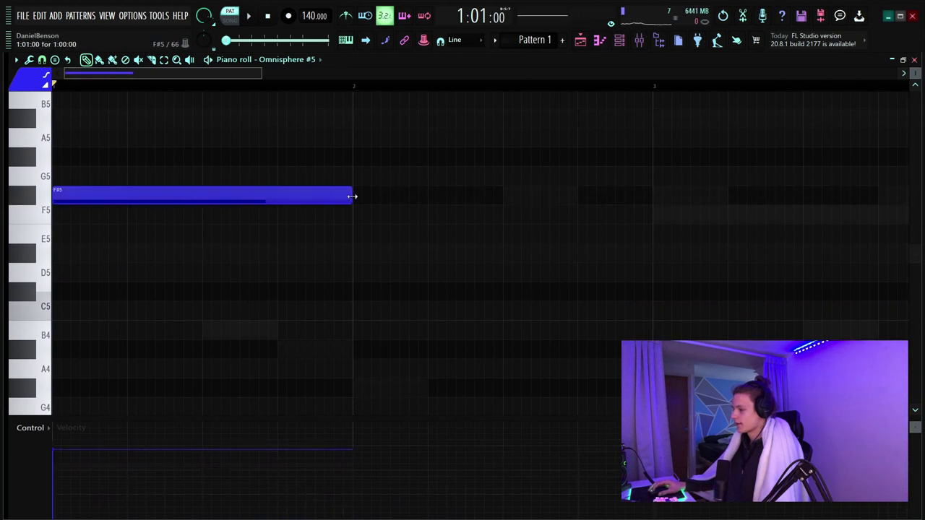
- Duplicate the one-bar F#5 note repeatedly until it fills bars 2 to 8
{"action": "scroll", "coordinate": [214, 86], "scroll_direction": "down", "scroll_amount": 5}
{"action": "key", "text": "ctrl+a"}
{"action": "key", "text": "ctrl+b"}
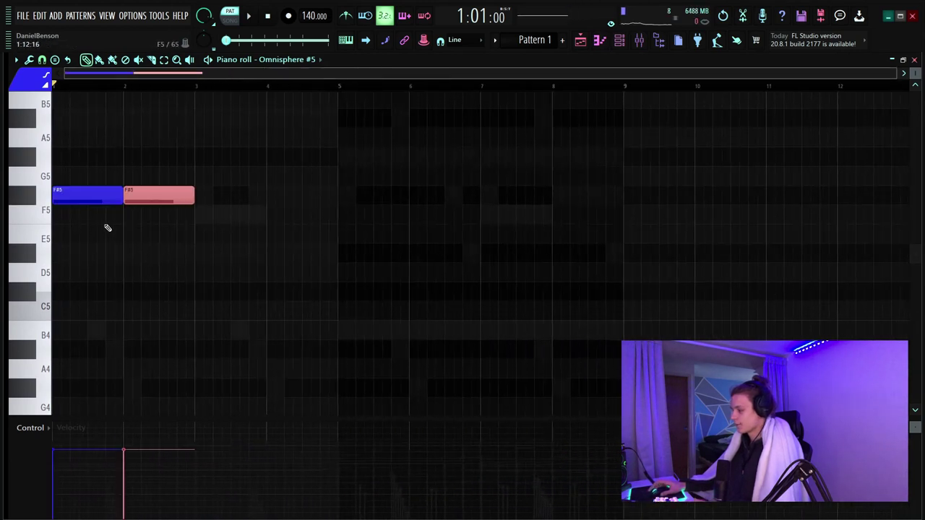
{"action": "key", "text": "ctrl+b"}
{"action": "key", "text": "ctrl+b"}
{"action": "key", "text": "ctrl+b"}
{"action": "key", "text": "ctrl+b"}
{"action": "key", "text": "ctrl+b"}
- Start playback and lower the bar 3 note by one semitone to F5
{"action": "key", "text": "space"}
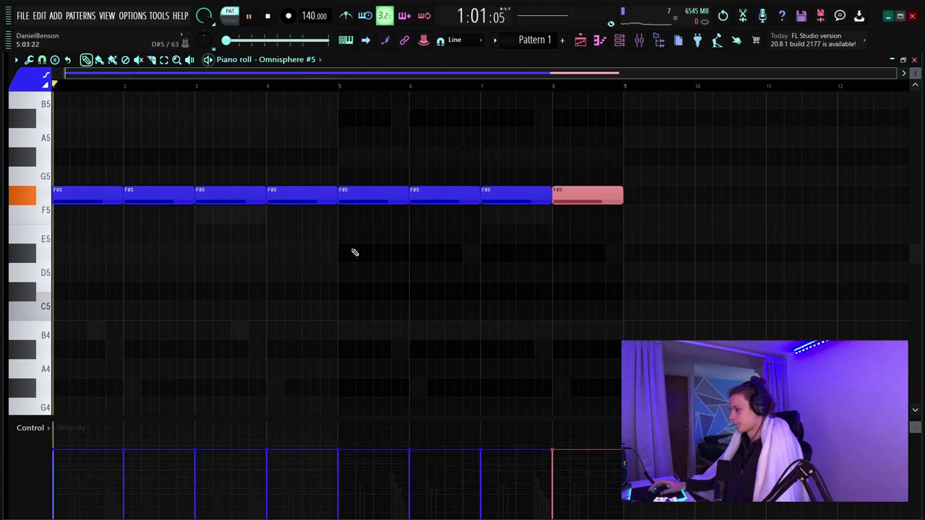
{"action": "key", "text": "ctrl+d"}
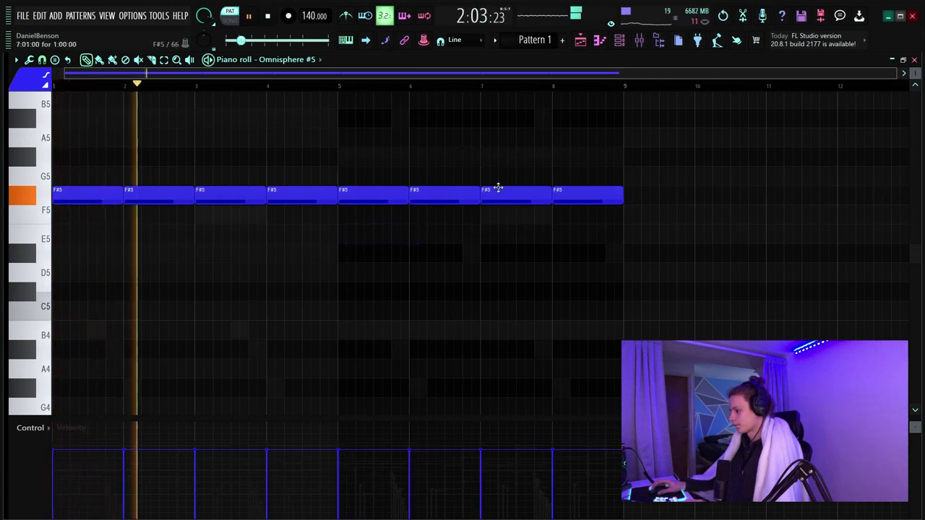
{"action": "left_click", "coordinate": [232, 196], "text": "ctrl"}
{"action": "key", "text": "shift+Down"}
- Add a two-beat D#5 note across the second half of bar 4, beneath the F#5
{"action": "scroll", "coordinate": [233, 212], "scroll_direction": "down", "scroll_amount": 1}
{"action": "left_click", "coordinate": [299, 284]}
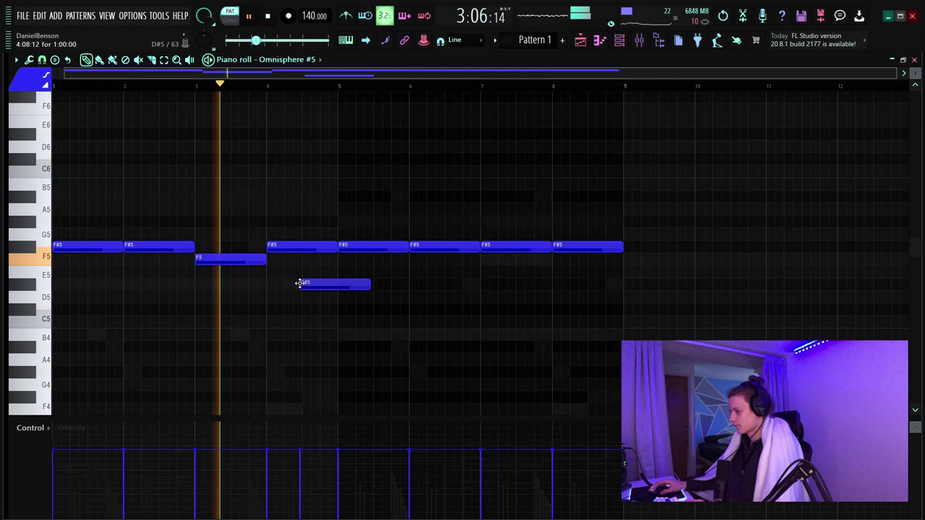
{"action": "right_click", "coordinate": [300, 284]}
{"action": "left_click", "coordinate": [306, 284]}
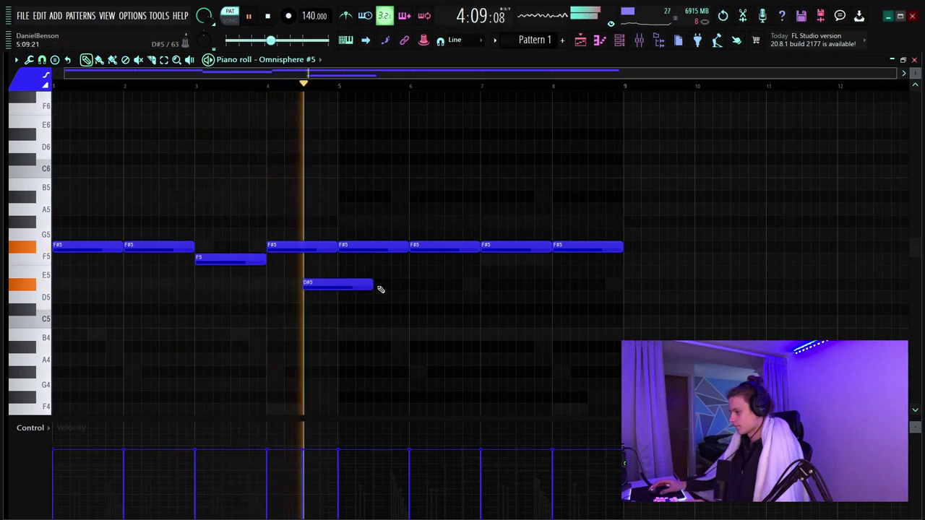
{"action": "left_click_drag", "start_coordinate": [368, 283], "coordinate": [338, 283]}
- Delete the F#5 notes in bars 5 to 8 and duplicate the four-bar celeste phrase there
{"action": "key", "text": "space"}
{"action": "right_click", "coordinate": [343, 248]}
{"action": "key", "text": "ctrl+a"}
{"action": "key", "text": "ctrl+b"}
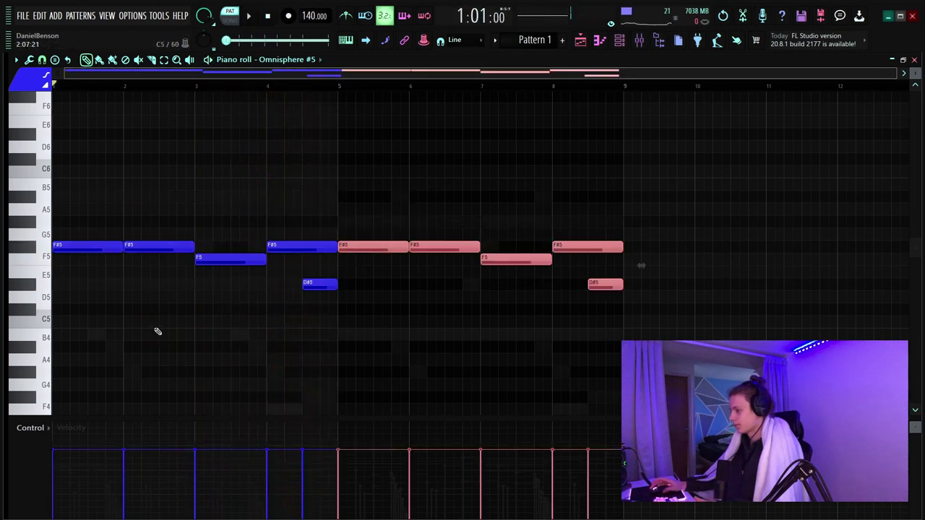
- Try a two-beat A5 note near the start of bar 3, remove it, and play the eight-bar loop
{"action": "scroll", "coordinate": [318, 149], "scroll_direction": "down", "scroll_amount": 2}
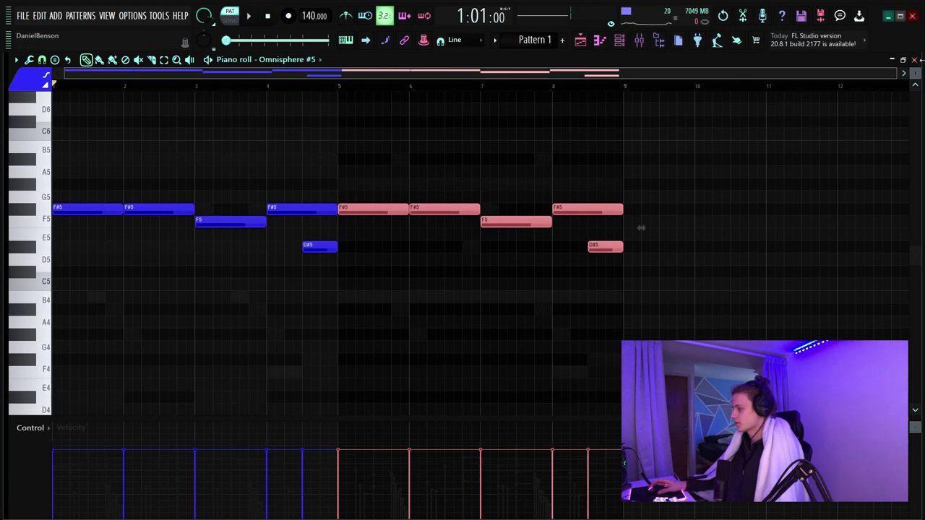
{"action": "scroll", "coordinate": [176, 186], "scroll_direction": "up", "scroll_amount": 1}
{"action": "left_click", "coordinate": [201, 141]}
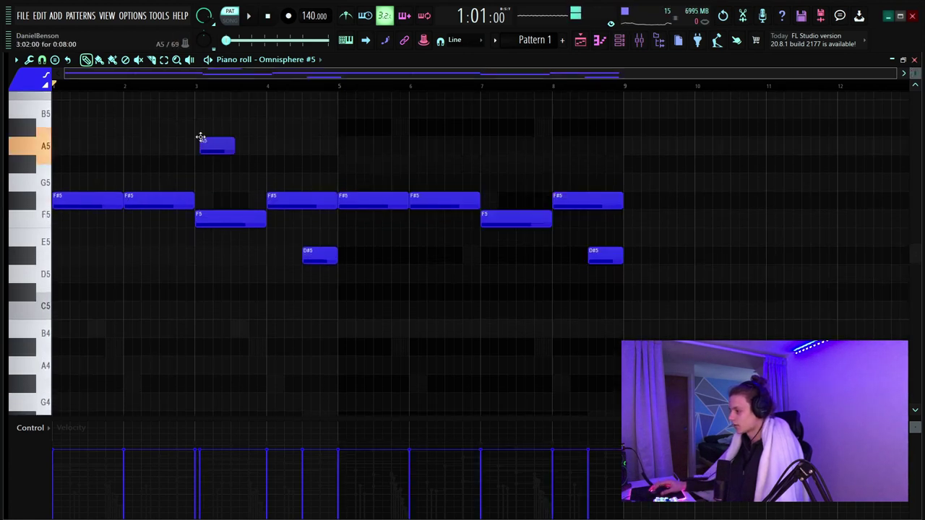
{"action": "right_click", "coordinate": [201, 141]}
{"action": "key", "text": "space"}
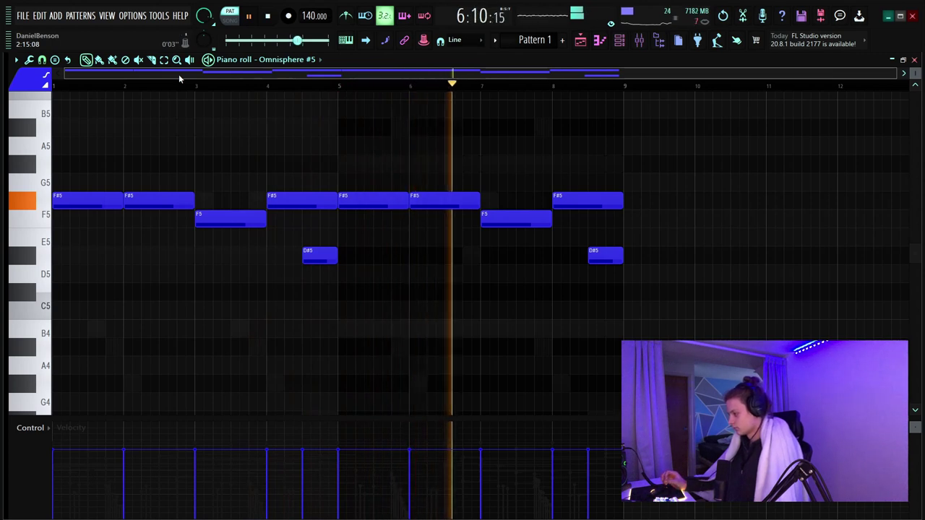
- Stop playback, select the five Omnisphere channels in the channel rack and transpose them up one semitone
{"action": "key", "text": "space"}
{"action": "key", "text": "F6"}
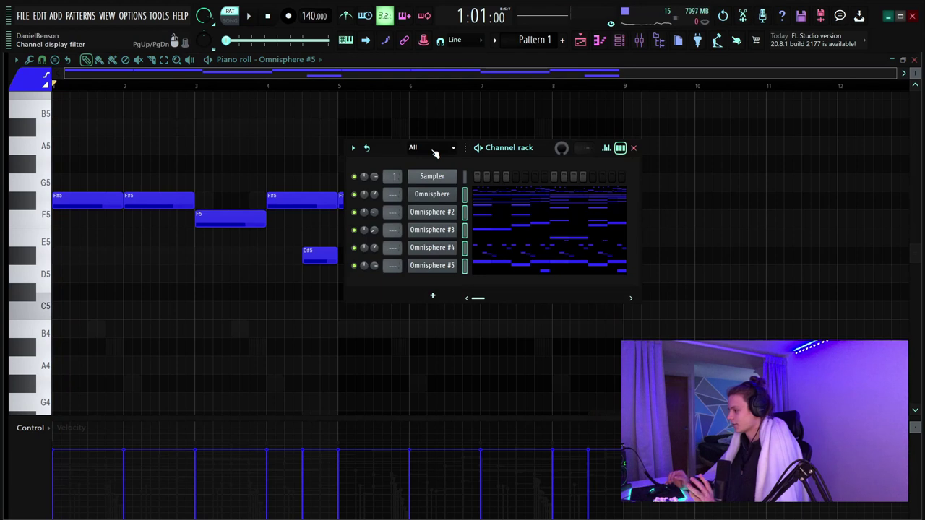
{"action": "double_click", "coordinate": [465, 192]}
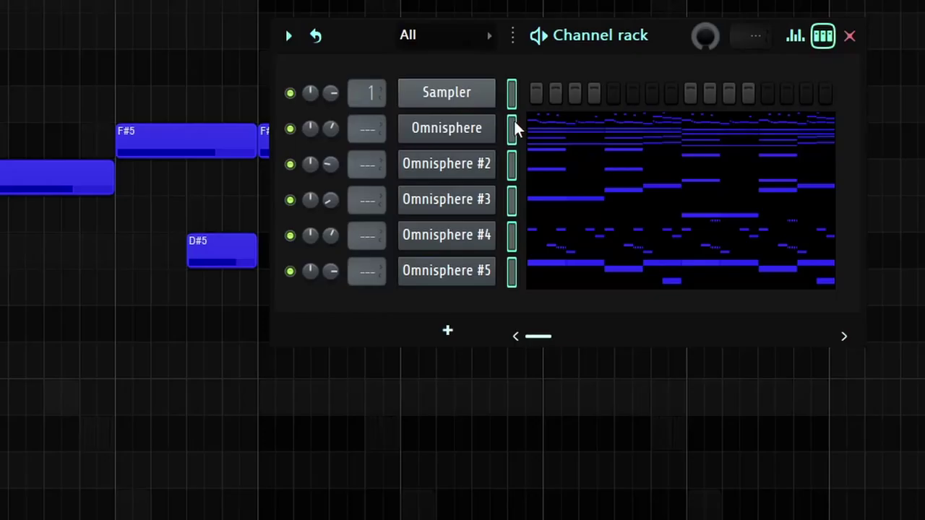
{"action": "left_click_drag", "start_coordinate": [465, 192], "coordinate": [465, 273]}
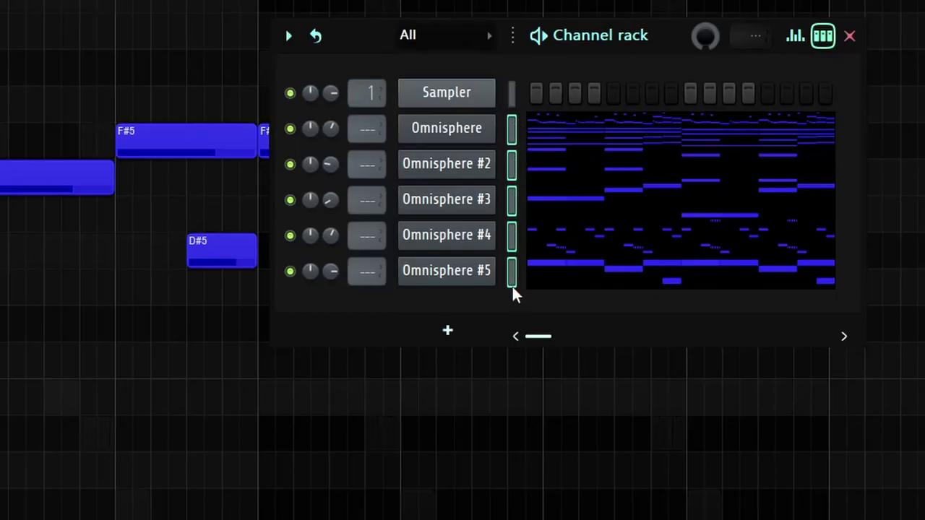
{"action": "left_click", "coordinate": [289, 37]}
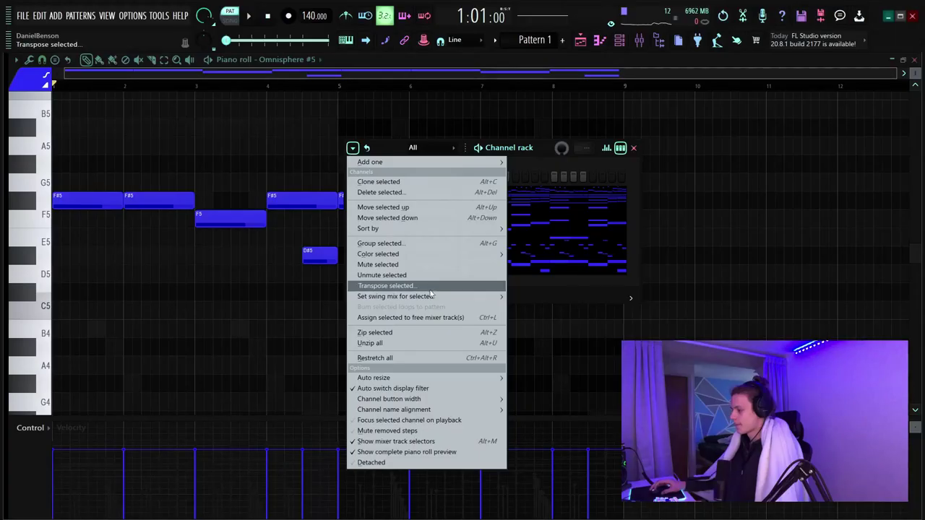
{"action": "left_click", "coordinate": [431, 287]}
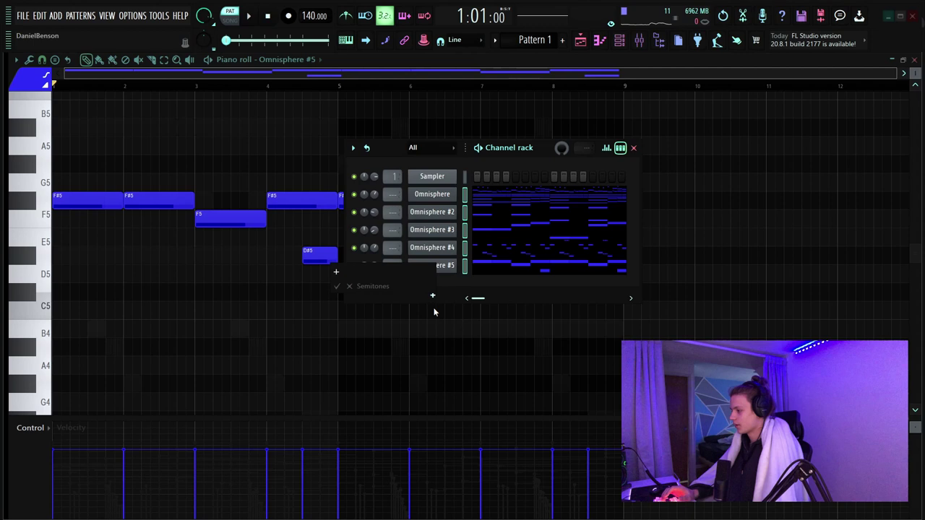
{"action": "key", "text": "Return"}
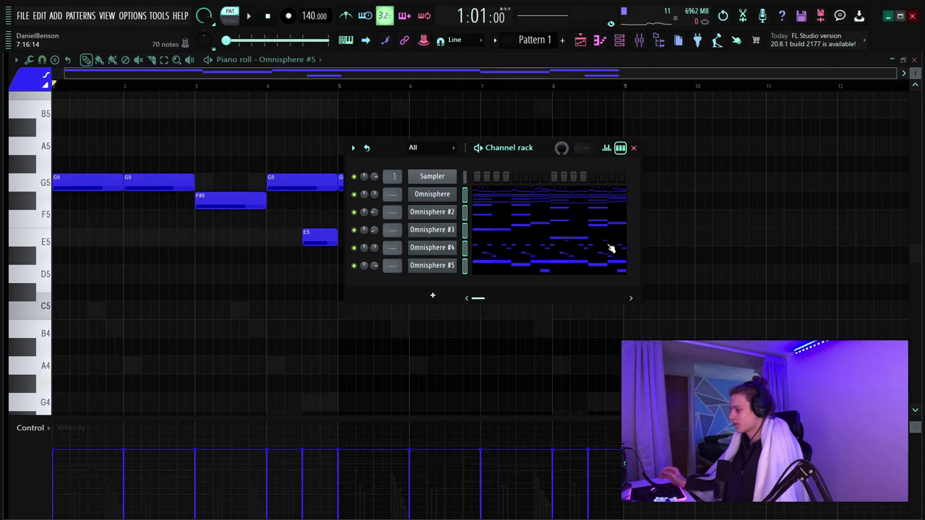
- Audition the transposed loop, stop it, and transpose the selected channels by -1 semitone
{"action": "key", "text": "space"}
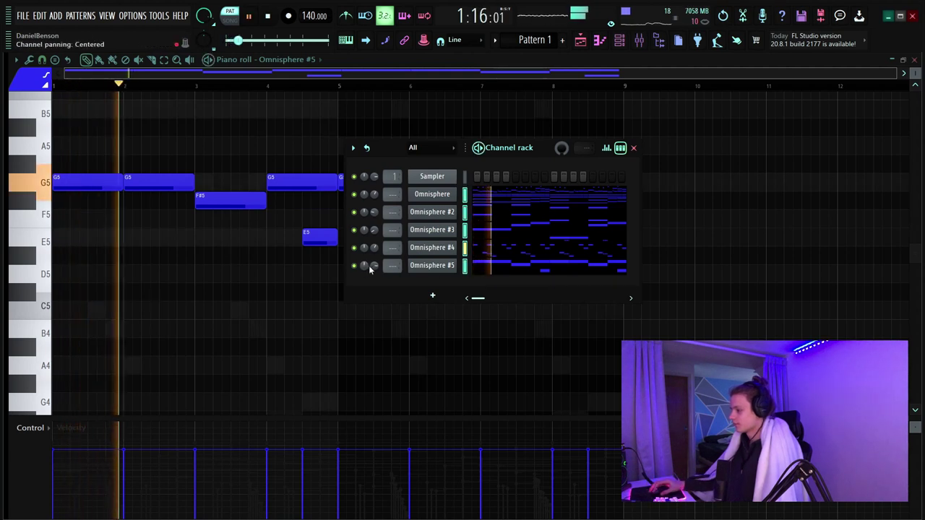
{"action": "key", "text": "space"}
{"action": "left_click", "coordinate": [353, 147]}
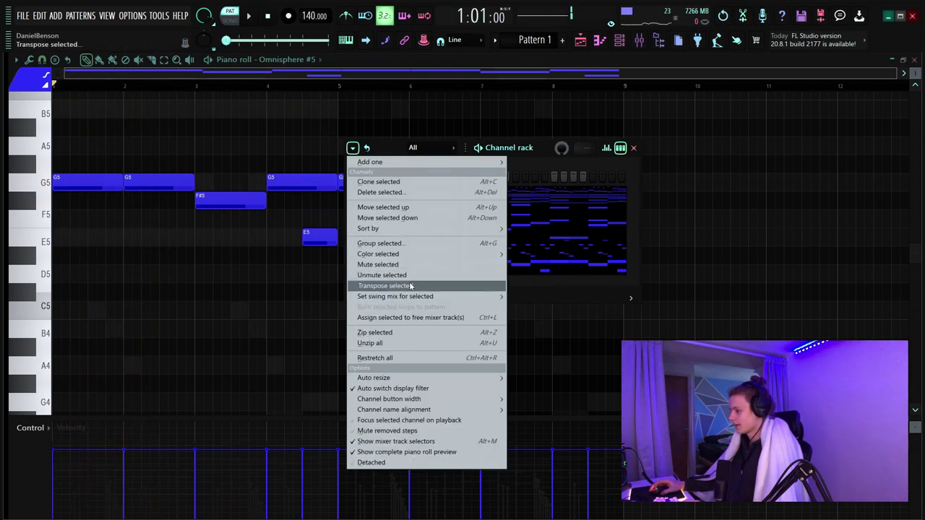
{"action": "left_click", "coordinate": [416, 288]}
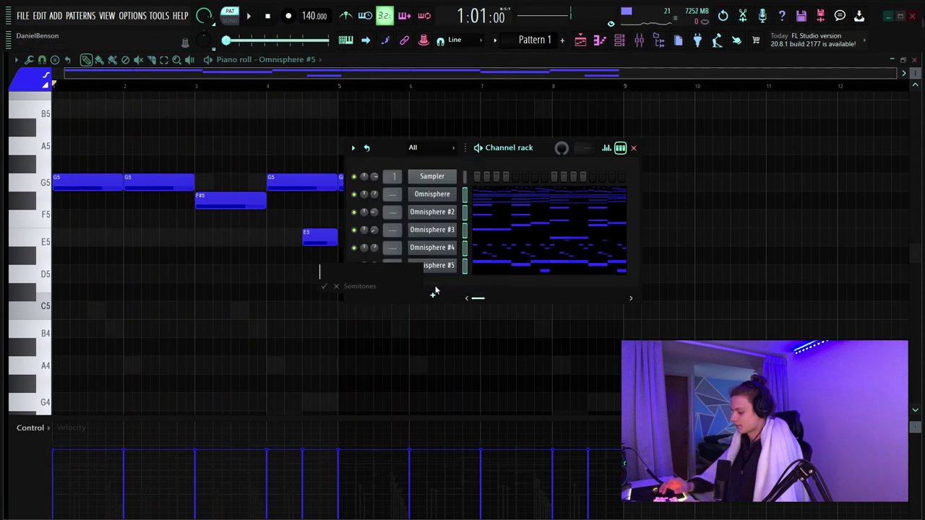
{"action": "type", "text": "-1"}
{"action": "key", "text": "Return"}
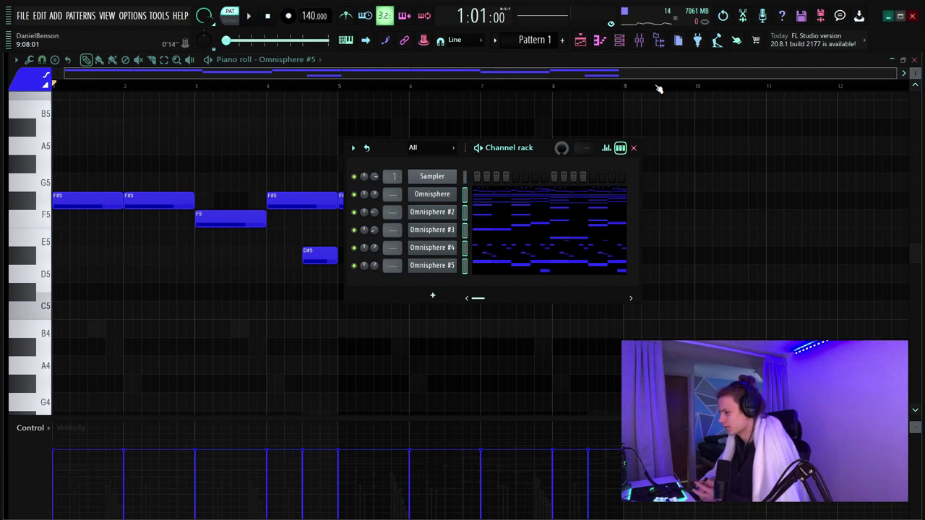
- Inspect the Fruity parametric EQ 2 on the first Omnisphere mixer track
{"action": "key", "text": "F9"}
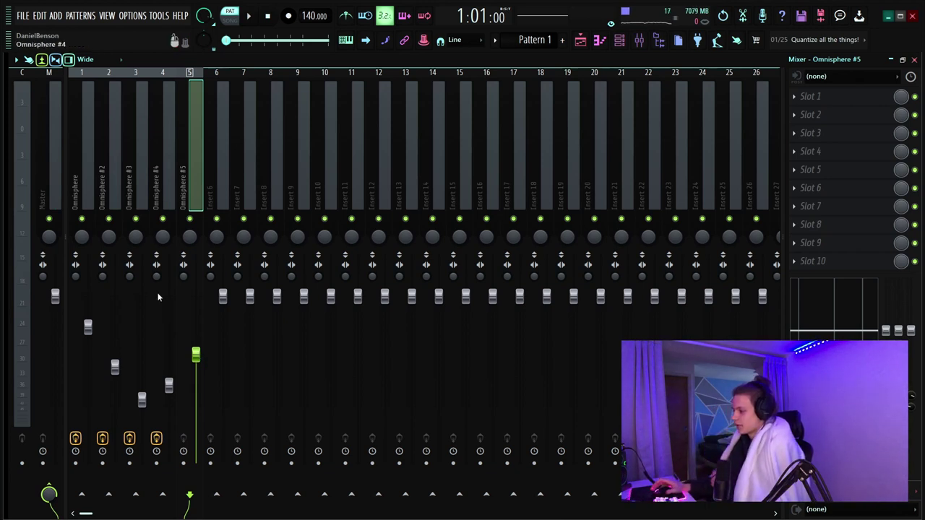
{"action": "left_click", "coordinate": [86, 197]}
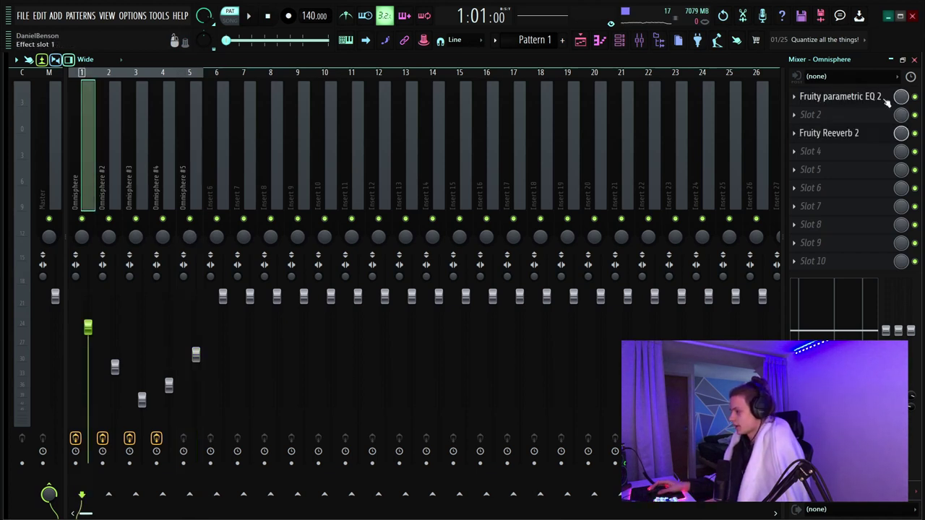
{"action": "left_click", "coordinate": [839, 96]}
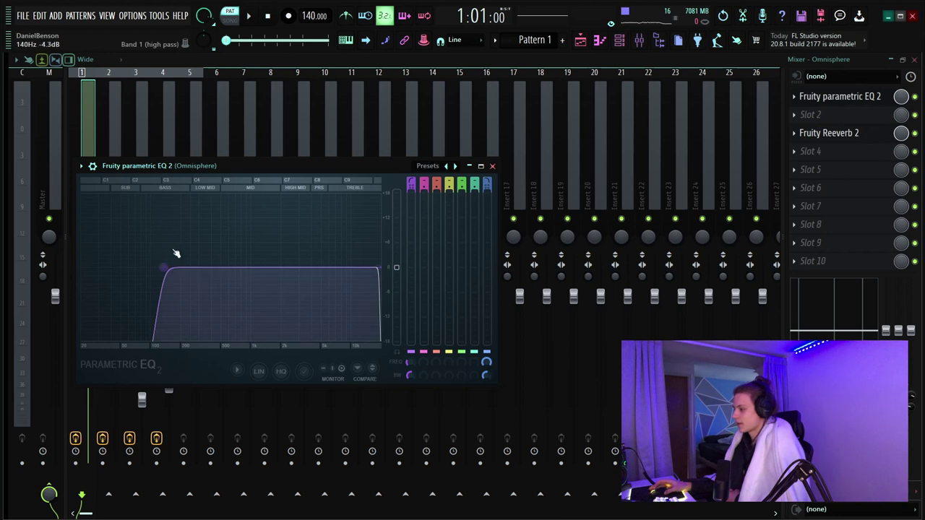
{"action": "left_click", "coordinate": [493, 165]}
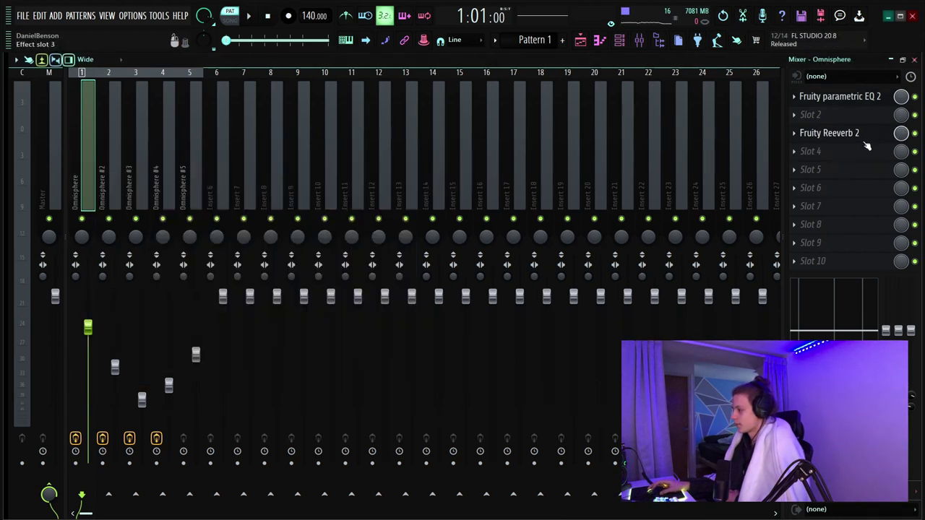
- Inspect both Fruity parametric EQ 2 instances on the Omnisphere #2 mixer track
{"action": "left_click", "coordinate": [110, 128]}
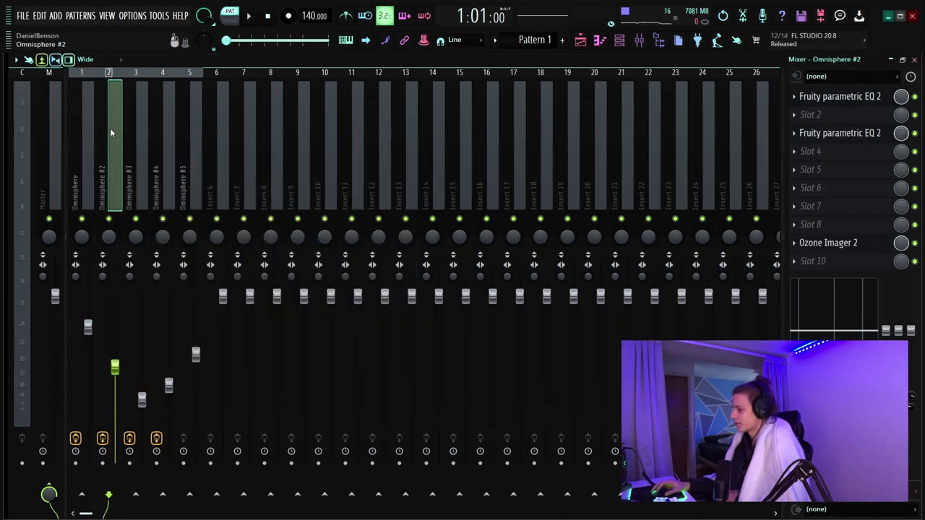
{"action": "left_click", "coordinate": [888, 98]}
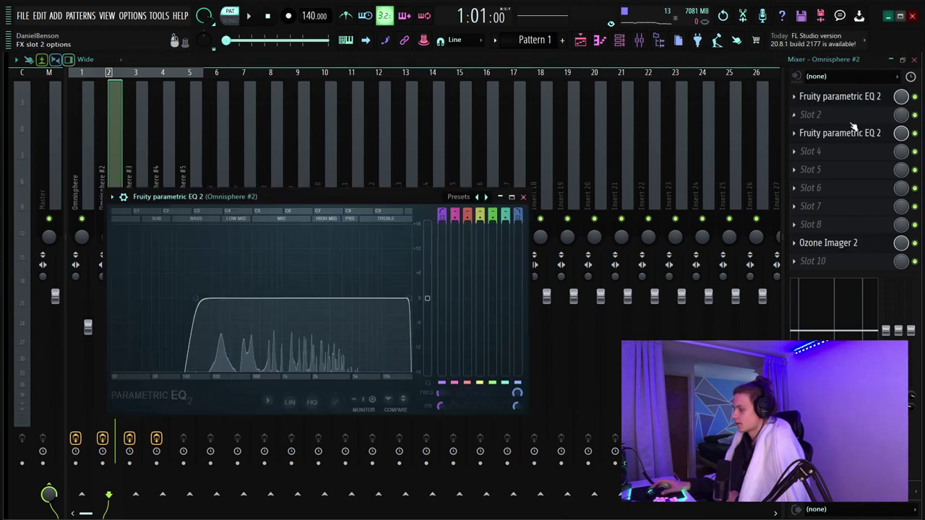
{"action": "left_click", "coordinate": [523, 198]}
{"action": "left_click", "coordinate": [839, 133]}
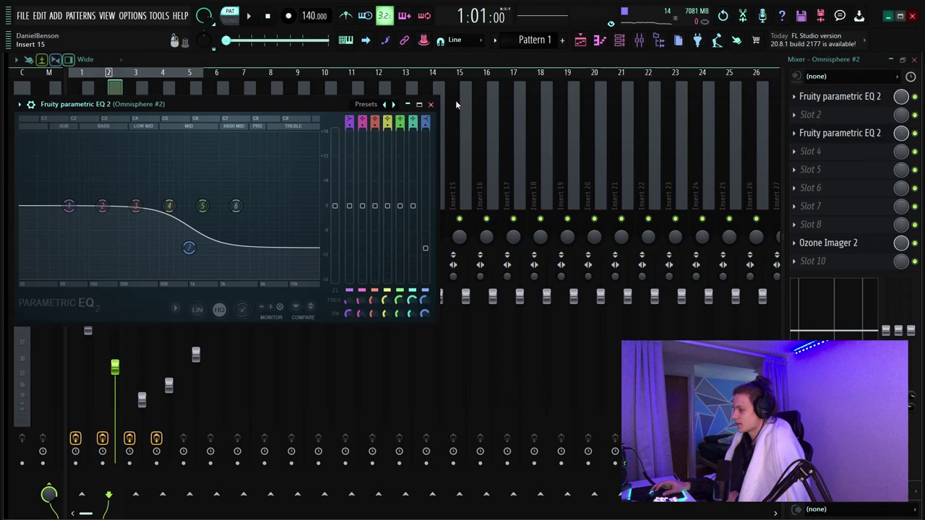
{"action": "left_click", "coordinate": [432, 105]}
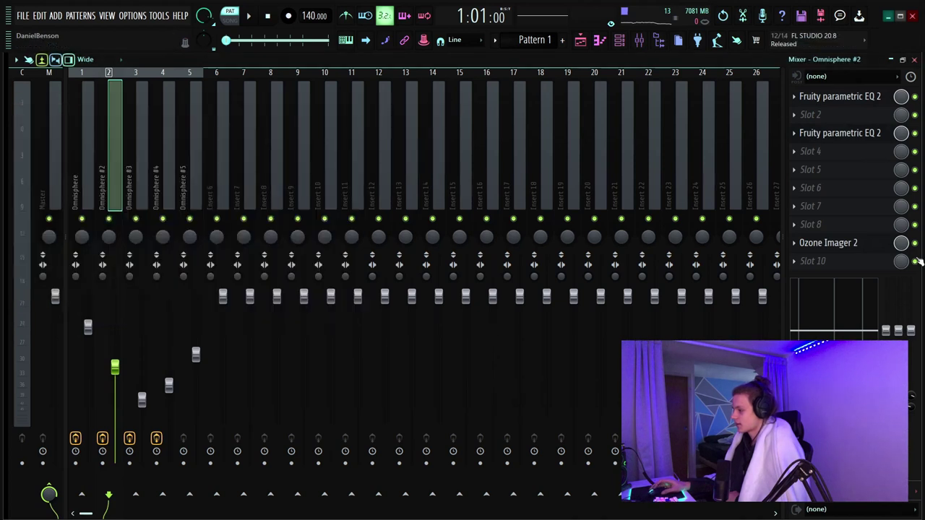
- Inspect the EQ and PanCake2 on Omnisphere #3, and the effect slots of Omnisphere #4 and #5
{"action": "left_click", "coordinate": [130, 170]}
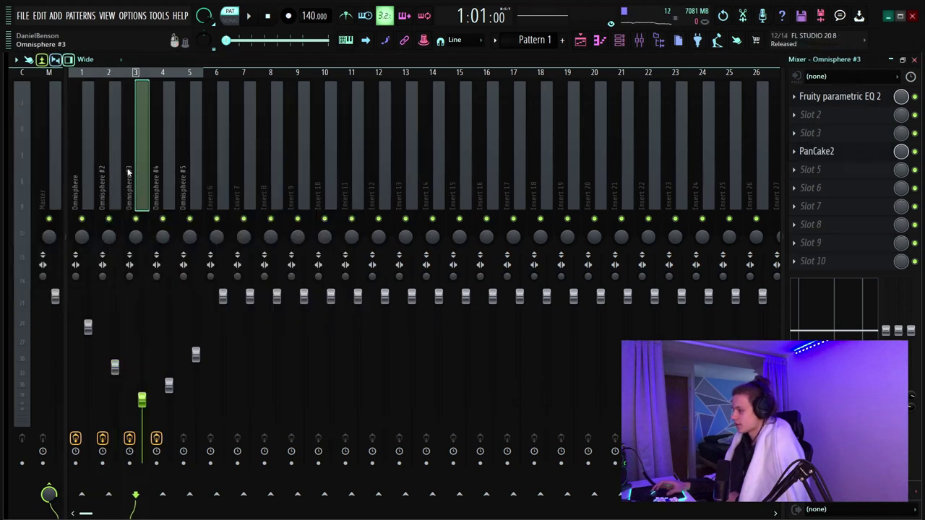
{"action": "left_click", "coordinate": [883, 100]}
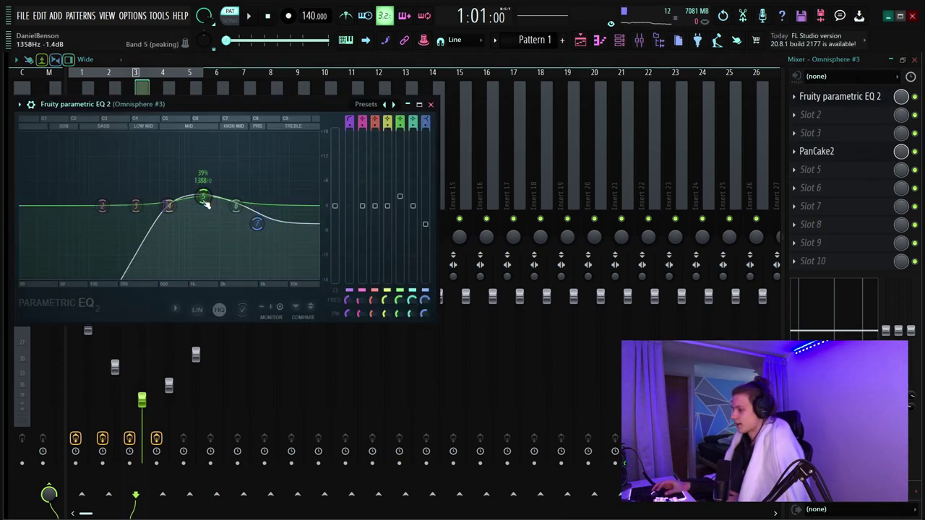
{"action": "left_click", "coordinate": [430, 105]}
{"action": "left_click", "coordinate": [851, 154]}
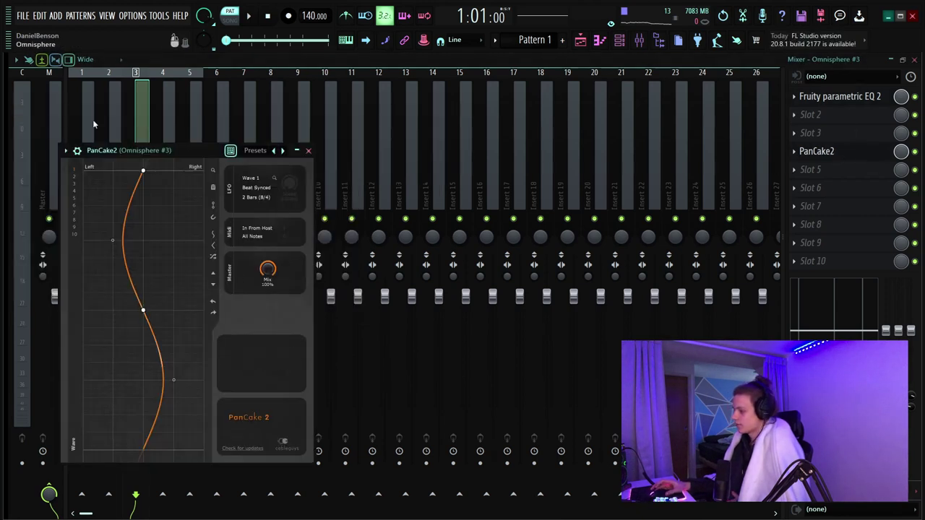
{"action": "left_click_drag", "start_coordinate": [193, 150], "coordinate": [310, 87]}
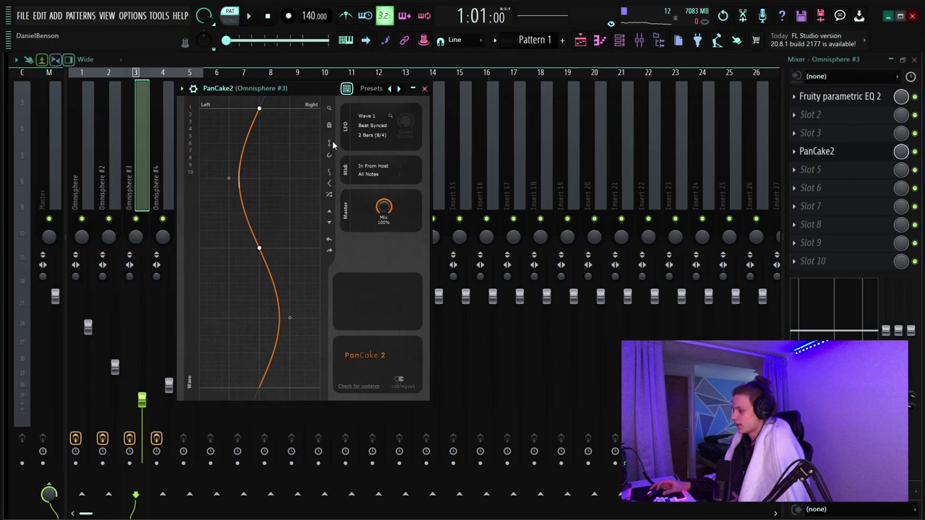
{"action": "left_click", "coordinate": [426, 88]}
{"action": "left_click", "coordinate": [159, 174]}
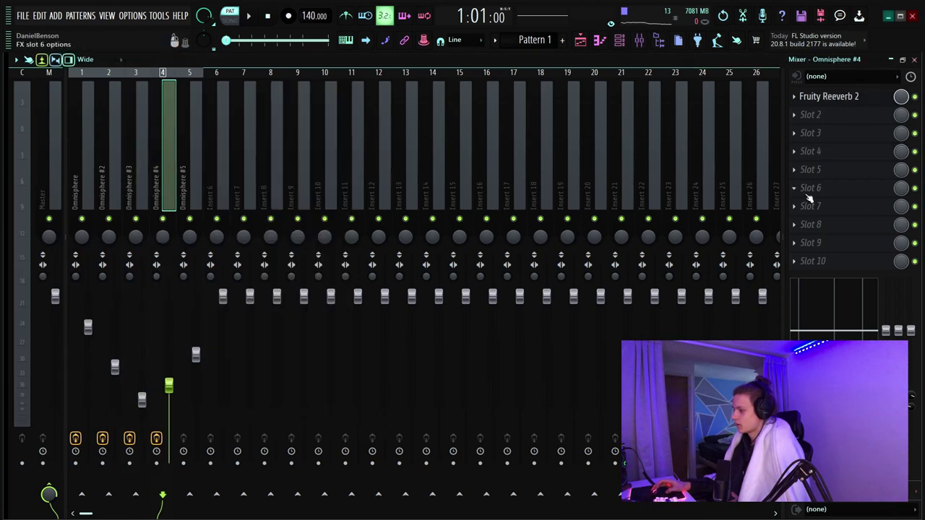
{"action": "left_click", "coordinate": [197, 148]}
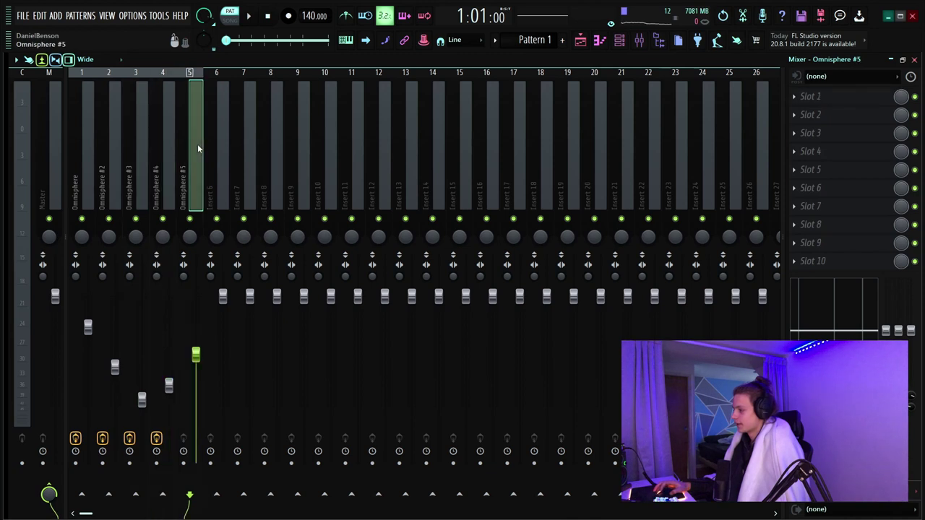
- Split Pattern 1 by channel in the playlist and place the five patterns on tracks 5 to 9 from bar 1
{"action": "left_click", "coordinate": [580, 40]}
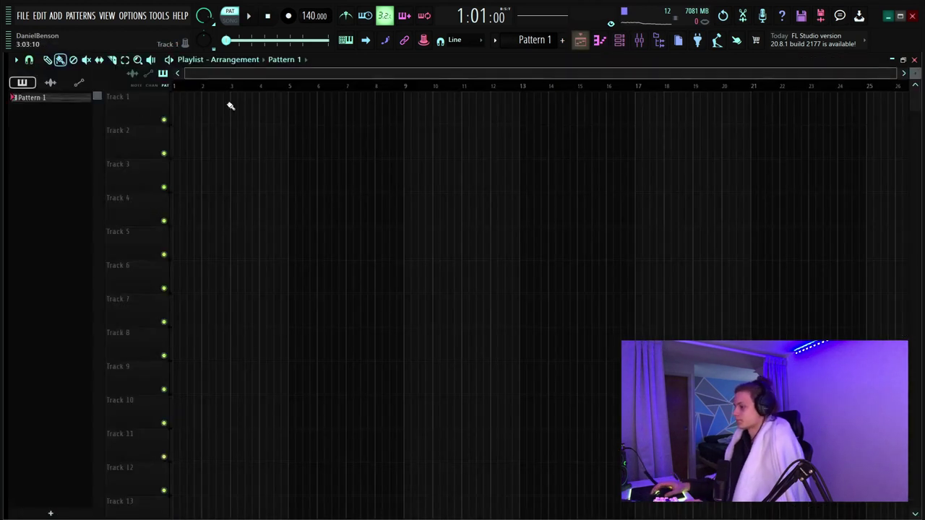
{"action": "right_click", "coordinate": [65, 102]}
{"action": "left_click", "coordinate": [107, 283]}
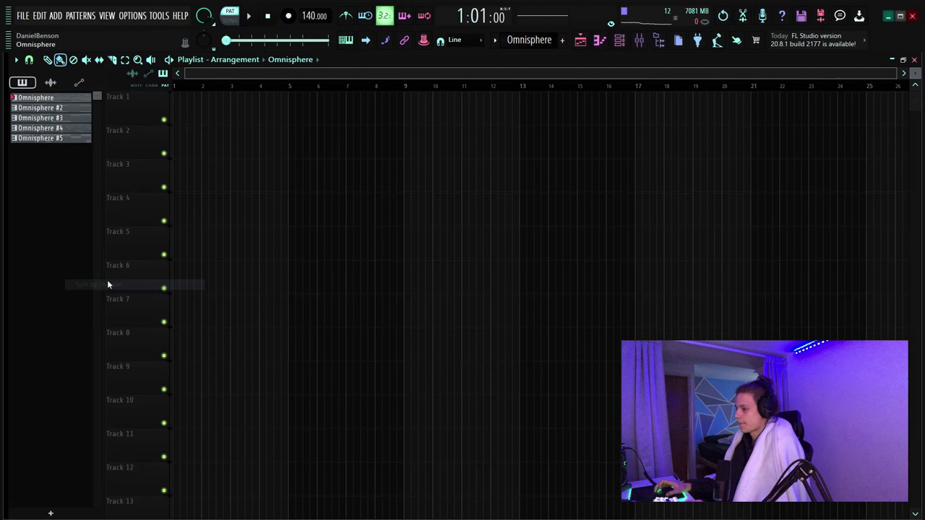
{"action": "left_click_drag", "start_coordinate": [58, 145], "coordinate": [178, 262]}
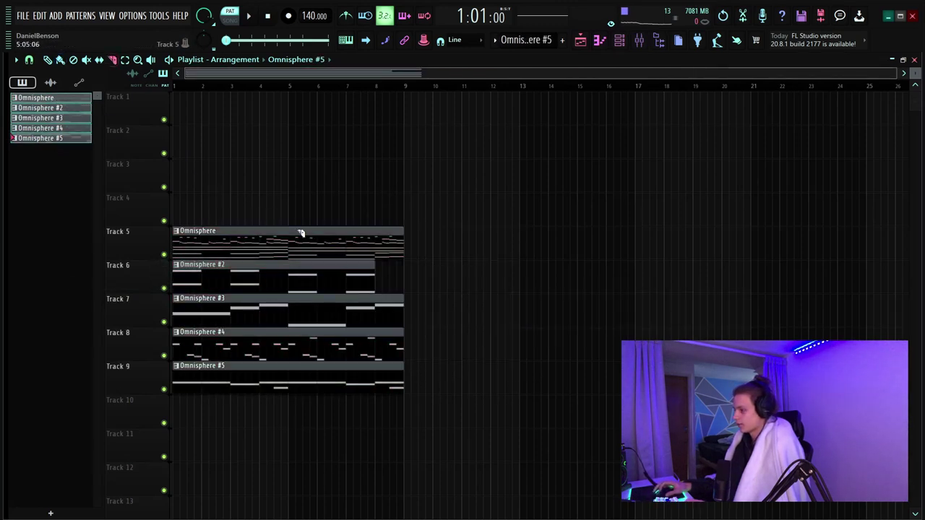
- Slice all five clips at bar 5 and duplicate the eight-bar section three times to fill bars 1 to 32
{"action": "left_click_drag", "start_coordinate": [283, 427], "coordinate": [288, 428]}
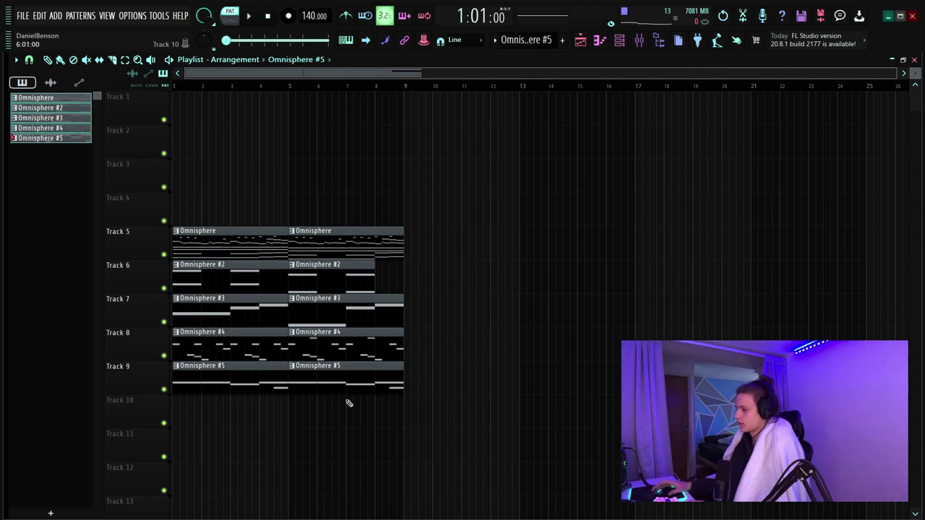
{"action": "key", "text": "ctrl+a"}
{"action": "key", "text": "ctrl+b"}
{"action": "key", "text": "ctrl+b"}
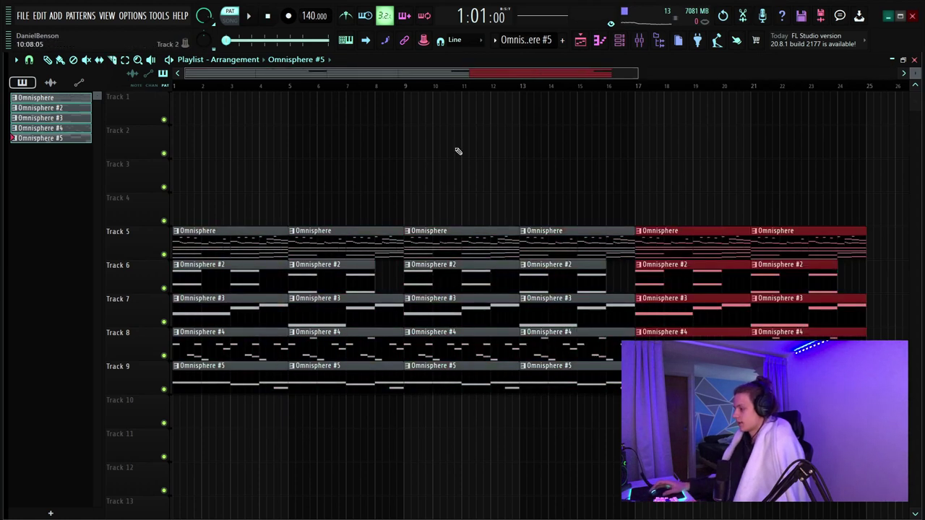
{"action": "key", "text": "ctrl+b"}
{"action": "scroll", "coordinate": [404, 134], "scroll_direction": "down", "scroll_amount": 3}
{"action": "left_click_drag", "start_coordinate": [405, 135], "coordinate": [526, 217]}
{"action": "scroll", "coordinate": [333, 80], "scroll_direction": "up", "scroll_amount": 2}
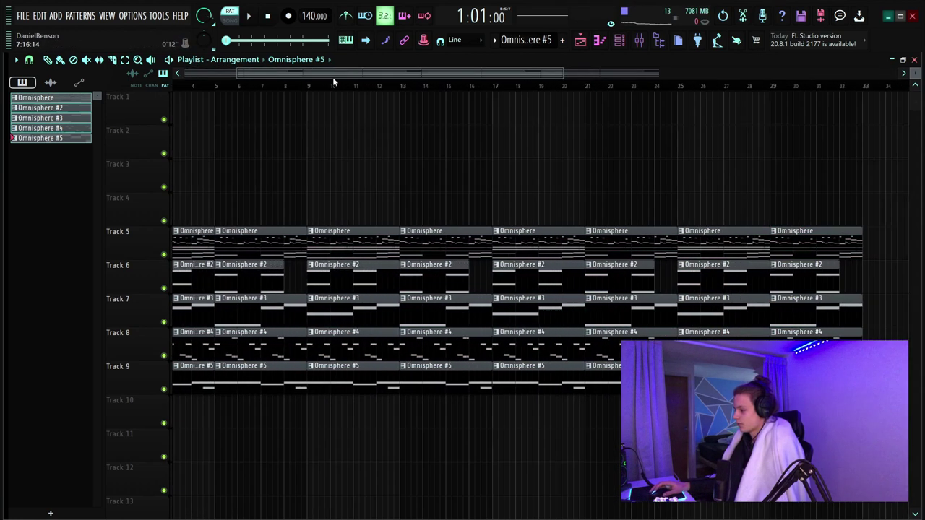
- Delete the two Omnisphere #4 clips on track 8 in bars 1 to 8
{"action": "left_click_drag", "start_coordinate": [333, 76], "coordinate": [278, 77]}
{"action": "scroll", "coordinate": [439, 282], "scroll_direction": "up", "scroll_amount": 2}
{"action": "right_click", "coordinate": [278, 427]}
{"action": "right_click", "coordinate": [383, 426]}
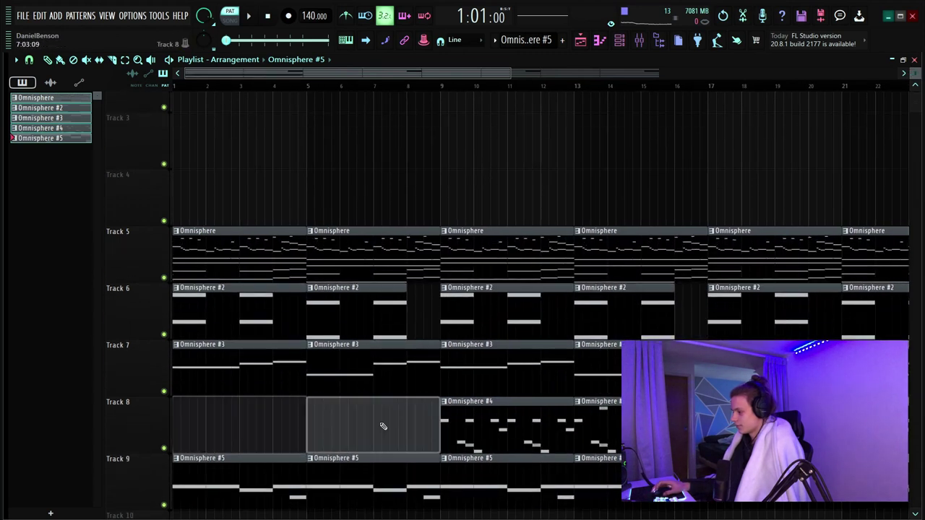
- Delete the Omnisphere #4 clips in bars 17 to 24 and the Omnisphere #5 clips in bars 9 to 16
{"action": "scroll", "coordinate": [383, 427], "scroll_direction": "down", "scroll_amount": 3}
{"action": "scroll", "coordinate": [368, 94], "scroll_direction": "down", "scroll_amount": 3}
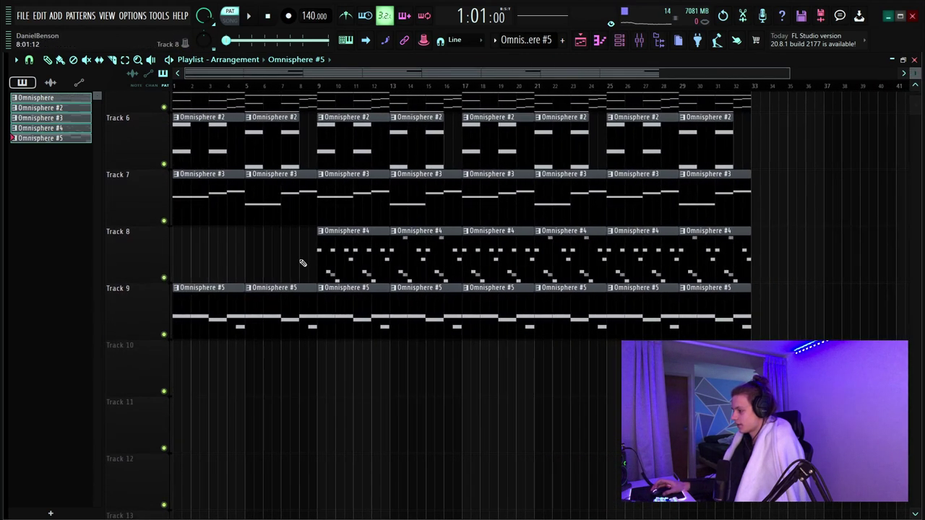
{"action": "right_click", "coordinate": [471, 262]}
{"action": "right_click", "coordinate": [568, 260]}
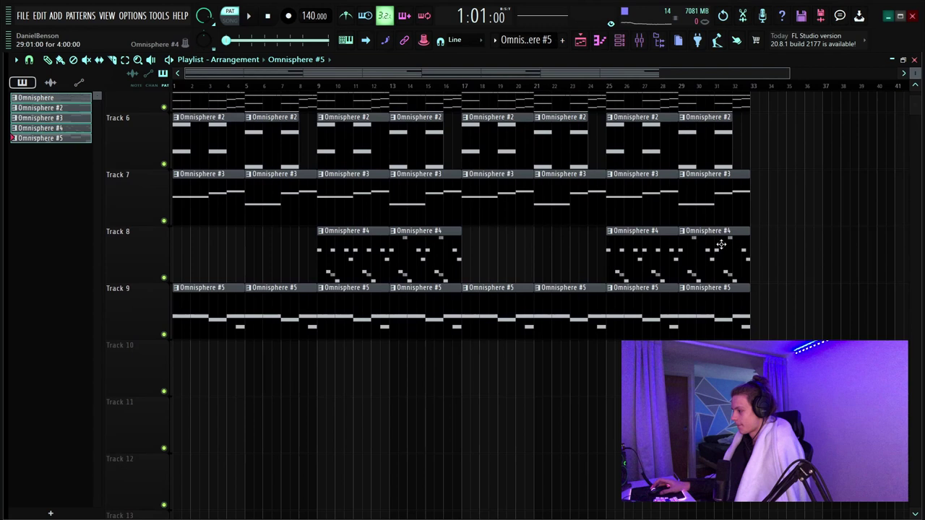
{"action": "right_click", "coordinate": [360, 328]}
{"action": "right_click", "coordinate": [405, 322]}
- Delete the Omnisphere clip at bar 13 on track 5 and extend the bar 9 clip to eight bars
{"action": "scroll", "coordinate": [405, 325], "scroll_direction": "up", "scroll_amount": 3}
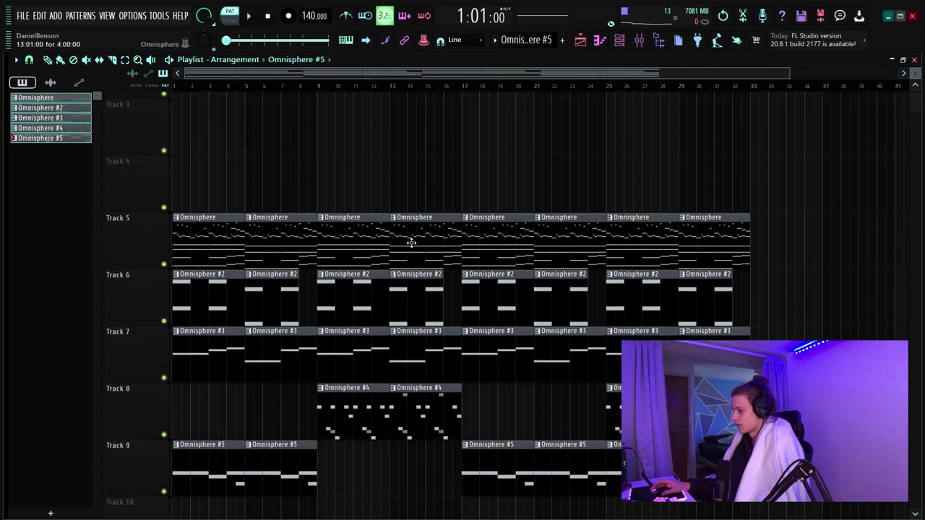
{"action": "right_click", "coordinate": [405, 249]}
{"action": "left_click_drag", "start_coordinate": [400, 255], "coordinate": [455, 258]}
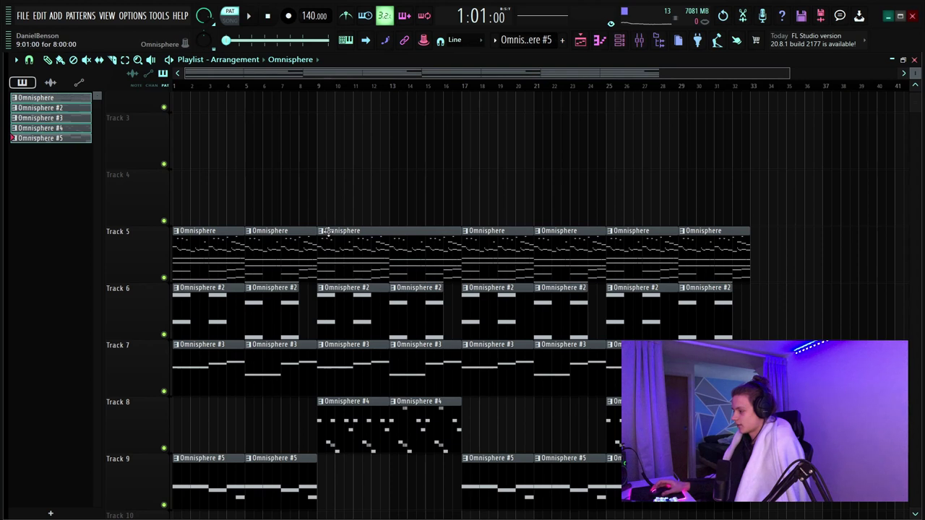
- Make the Omnisphere clip at bar 9 on track 5 unique and open its notes from bar 1 for editing
{"action": "left_click", "coordinate": [327, 231]}
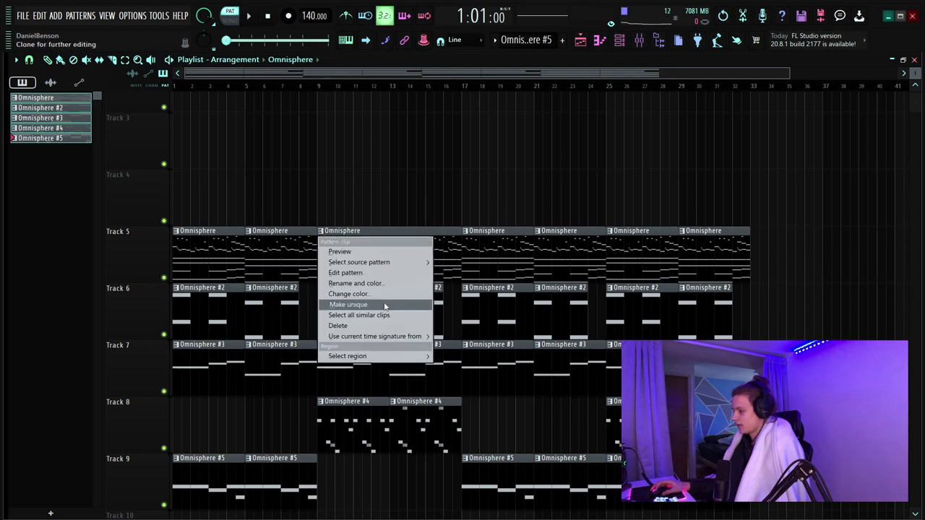
{"action": "left_click", "coordinate": [384, 306]}
{"action": "double_click", "coordinate": [373, 263]}
{"action": "scroll", "coordinate": [200, 72], "scroll_direction": "down", "scroll_amount": 4}
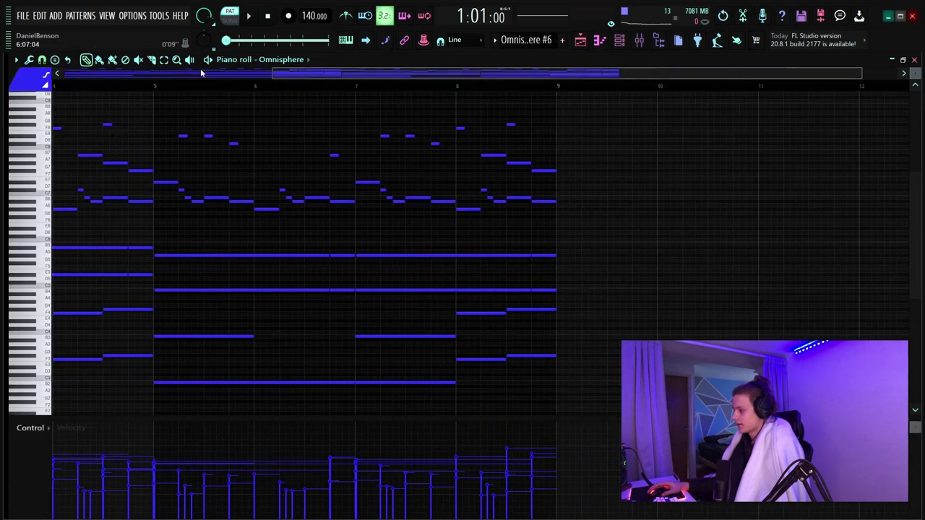
{"action": "left_click_drag", "start_coordinate": [200, 75], "coordinate": [62, 89]}
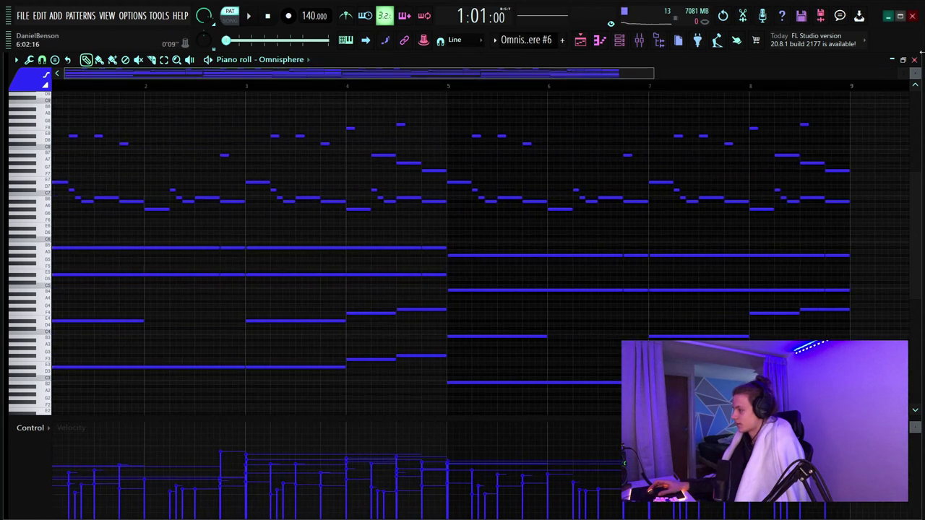
{"action": "left_click_drag", "start_coordinate": [917, 72], "coordinate": [917, 123]}
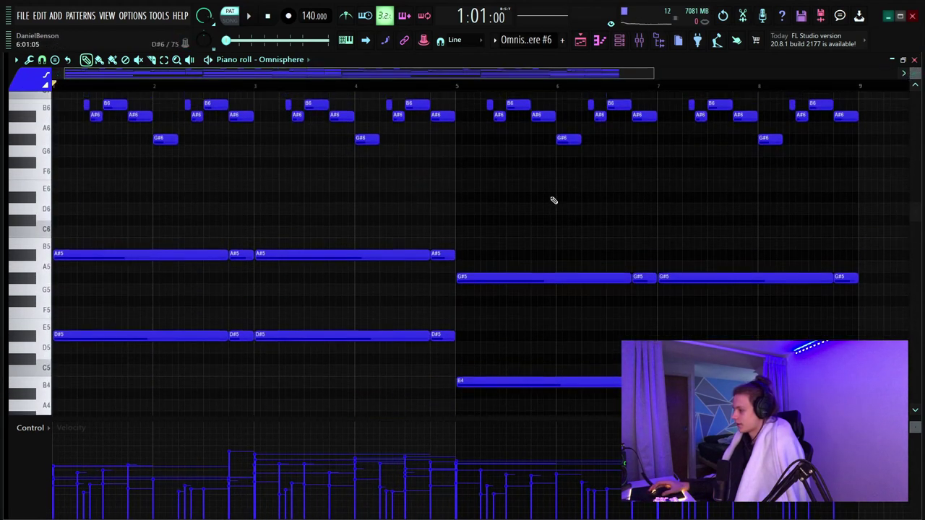
- Delete the melody notes from G#6 to D#7 across all eight bars of the unique pattern and return to the playlist
{"action": "scroll", "coordinate": [553, 201], "scroll_direction": "up", "scroll_amount": 3}
{"action": "left_click_drag", "start_coordinate": [445, 168], "coordinate": [2, 321]}
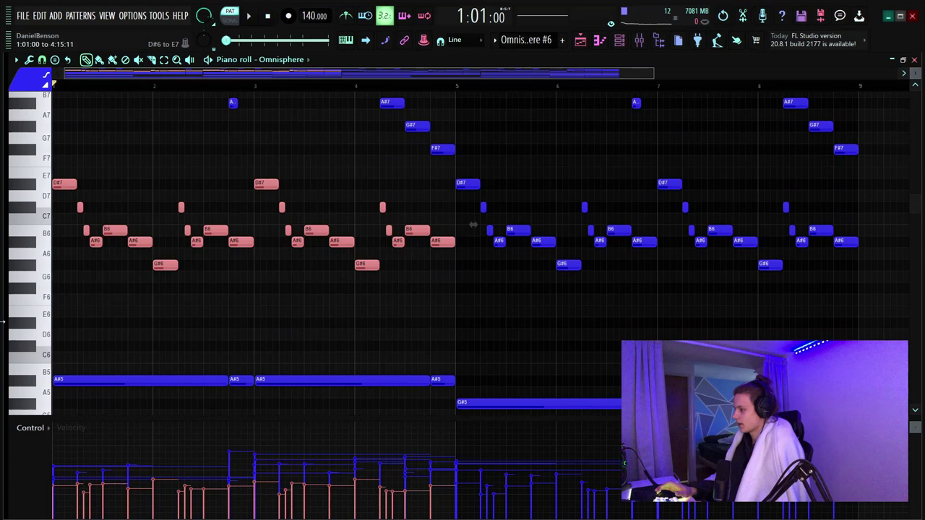
{"action": "key", "text": "Delete"}
{"action": "scroll", "coordinate": [383, 82], "scroll_direction": "down", "scroll_amount": 2}
{"action": "left_click_drag", "start_coordinate": [651, 180], "coordinate": [372, 253]}
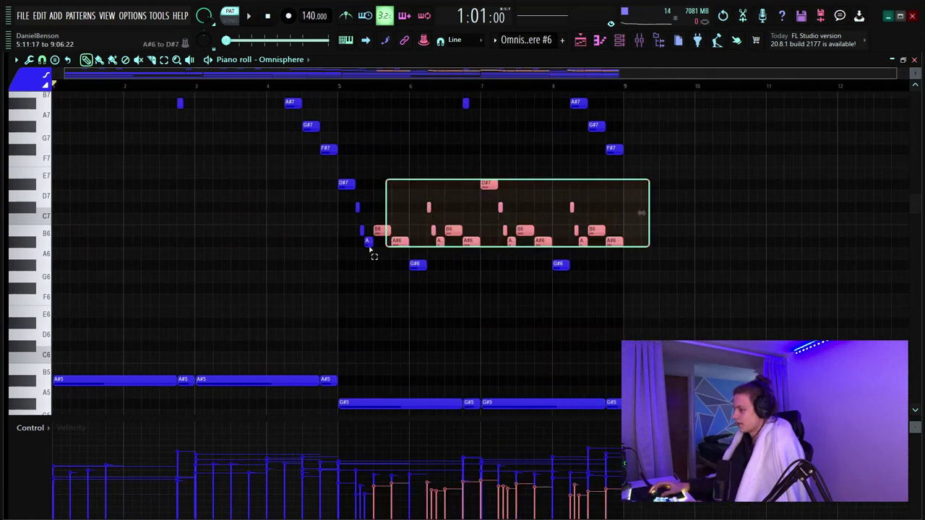
{"action": "key", "text": "Delete"}
{"action": "scroll", "coordinate": [296, 281], "scroll_direction": "up", "scroll_amount": 5}
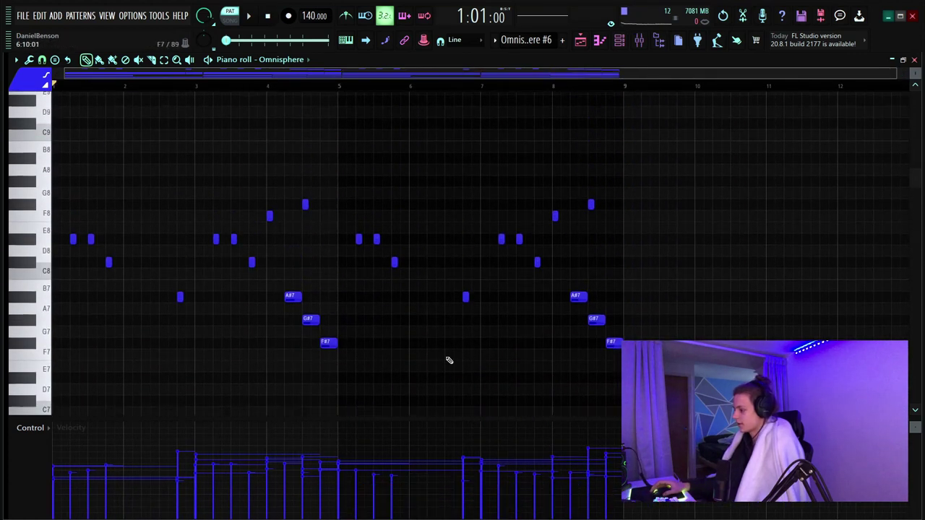
{"action": "scroll", "coordinate": [441, 311], "scroll_direction": "down", "scroll_amount": 3}
{"action": "left_click", "coordinate": [581, 40]}
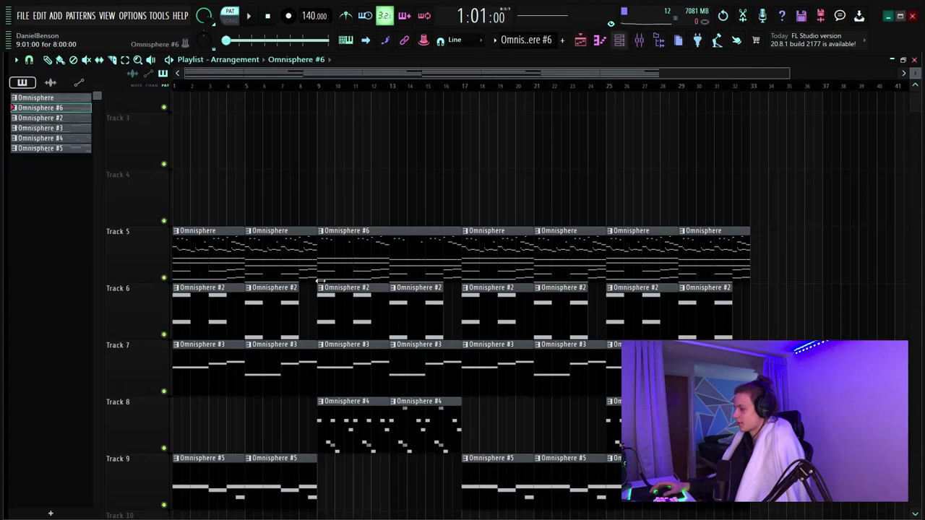
{"action": "scroll", "coordinate": [325, 101], "scroll_direction": "down", "scroll_amount": 2}
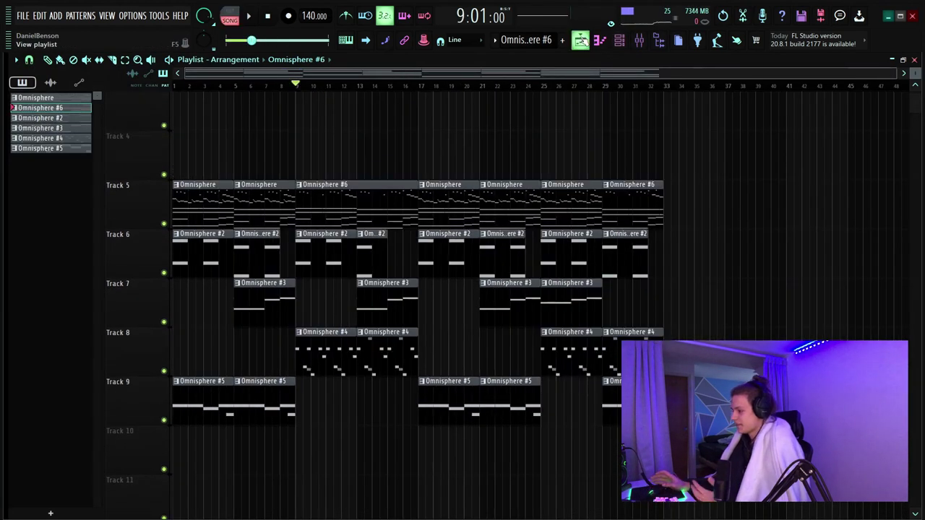
- Add Fruity Delay 3 with the Mono preset to the Master track's first slot and create an automation clip for its mix level
{"action": "left_click", "coordinate": [639, 40]}
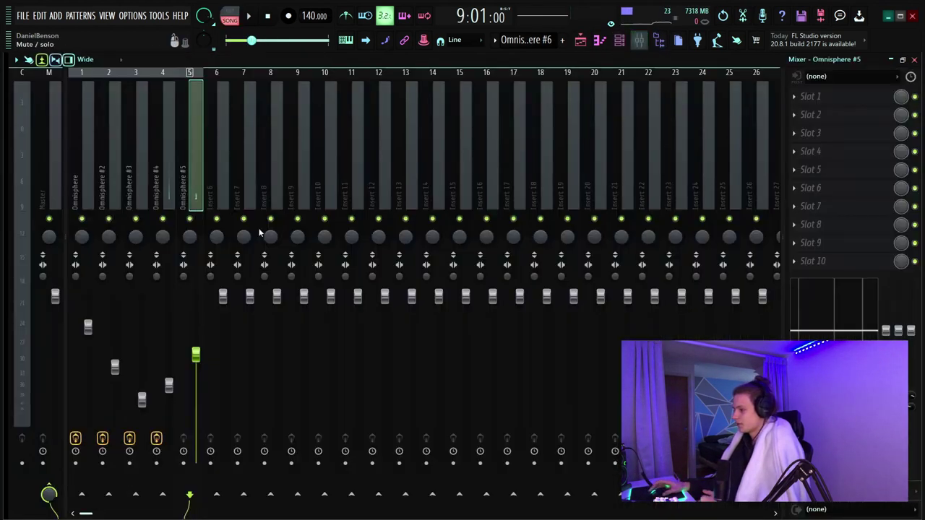
{"action": "left_click", "coordinate": [54, 174]}
{"action": "left_click", "coordinate": [810, 96]}
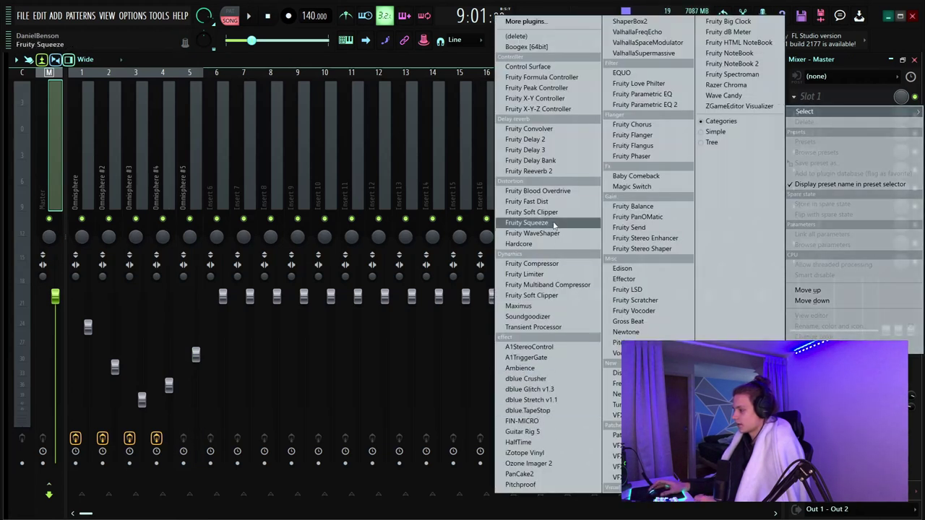
{"action": "left_click", "coordinate": [544, 149]}
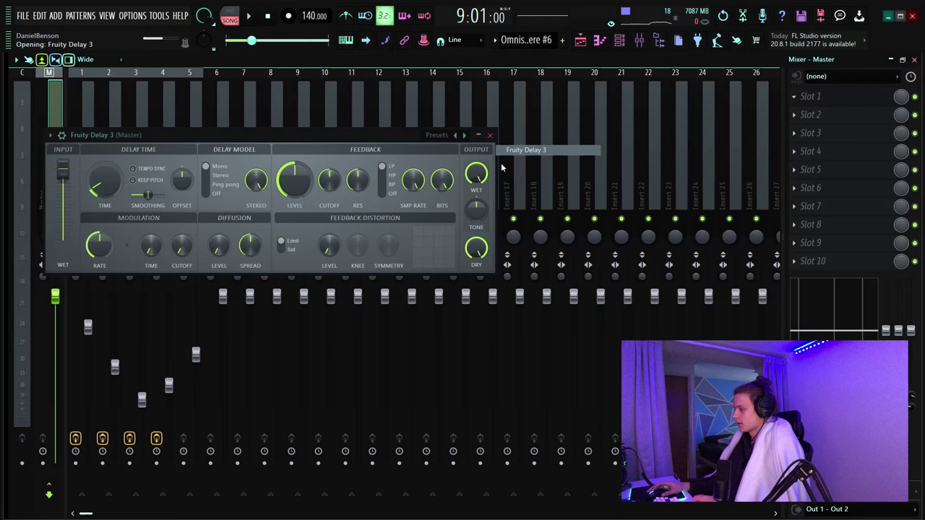
{"action": "left_click", "coordinate": [457, 136]}
{"action": "left_click", "coordinate": [457, 136]}
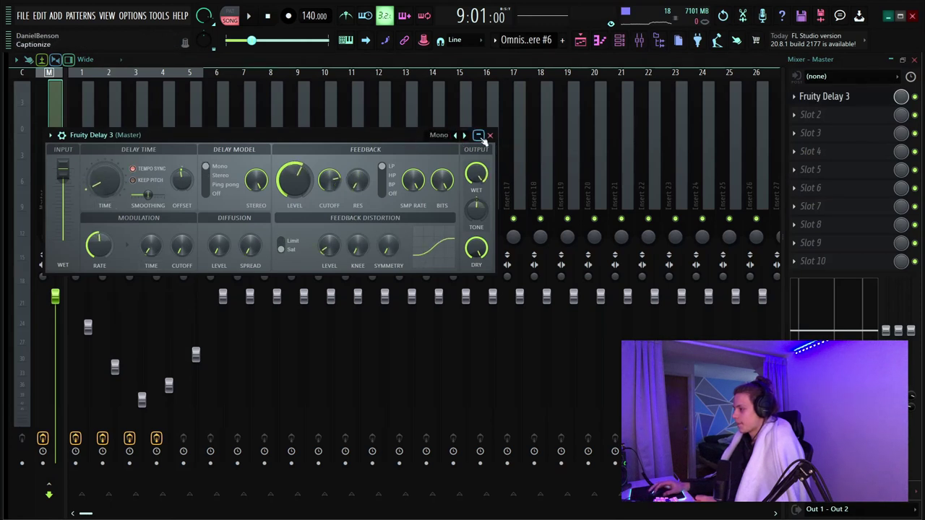
{"action": "left_click", "coordinate": [490, 135]}
{"action": "right_click", "coordinate": [901, 96]}
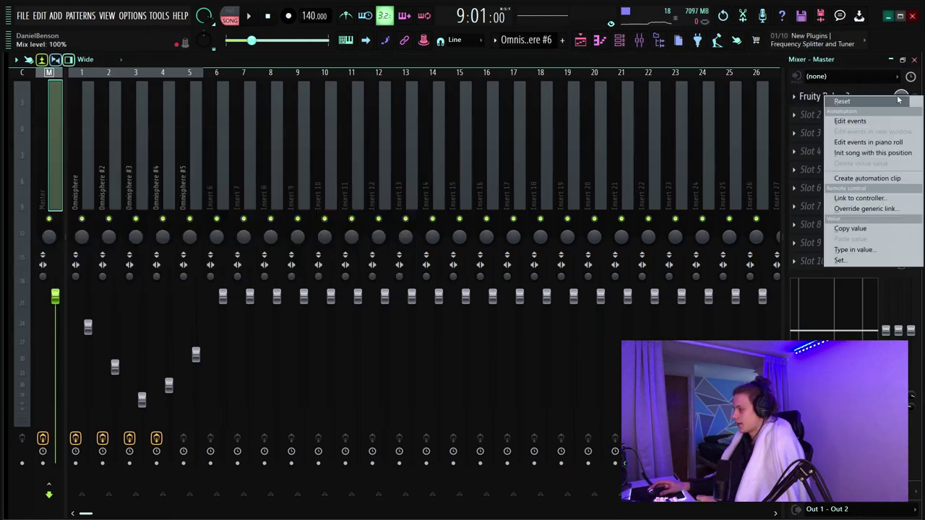
{"action": "left_click", "coordinate": [868, 179]}
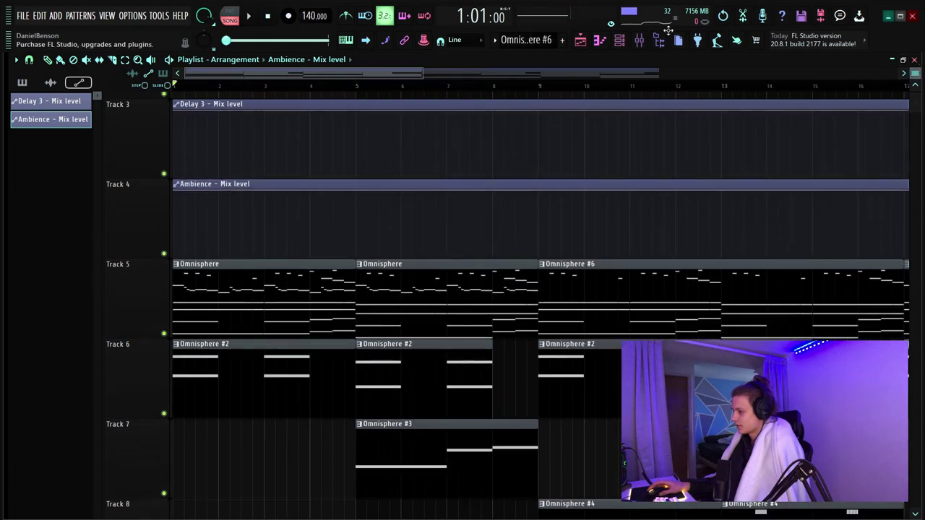
- Shape the Ambience mix level automation to fall from full to zero over bars 1 and 5, with a partial rise over bar 8
{"action": "scroll", "coordinate": [217, 85], "scroll_direction": "up", "scroll_amount": 3}
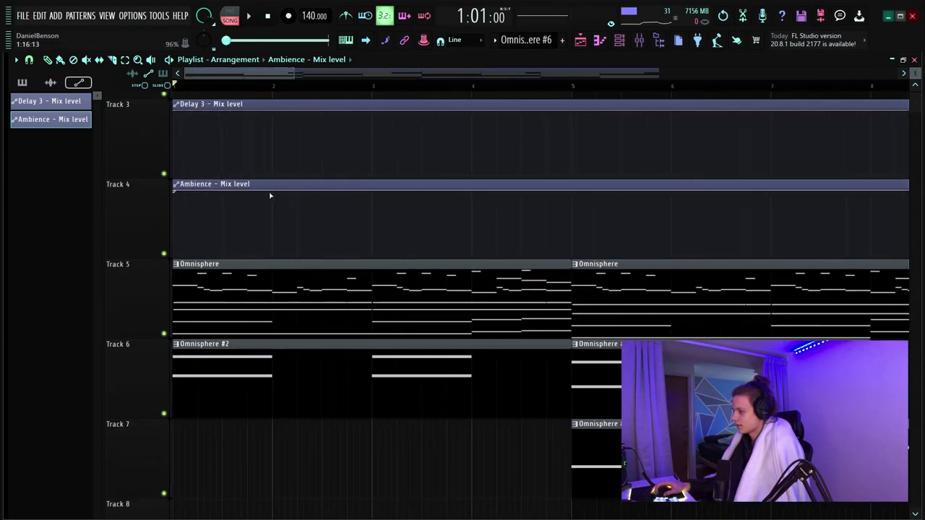
{"action": "left_click_drag", "start_coordinate": [274, 193], "coordinate": [274, 289]}
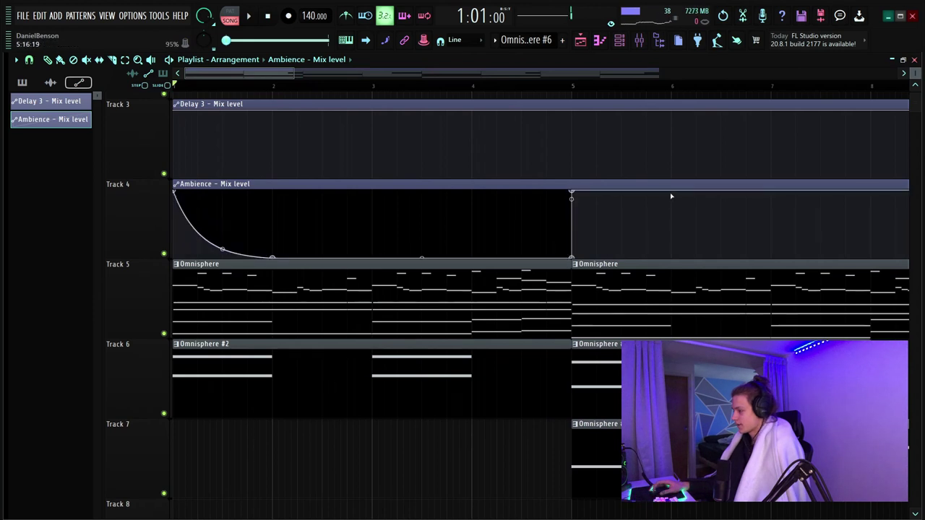
{"action": "right_click", "coordinate": [671, 196]}
{"action": "left_click_drag", "start_coordinate": [672, 196], "coordinate": [671, 266]}
{"action": "scroll", "coordinate": [453, 90], "scroll_direction": "down", "scroll_amount": 5}
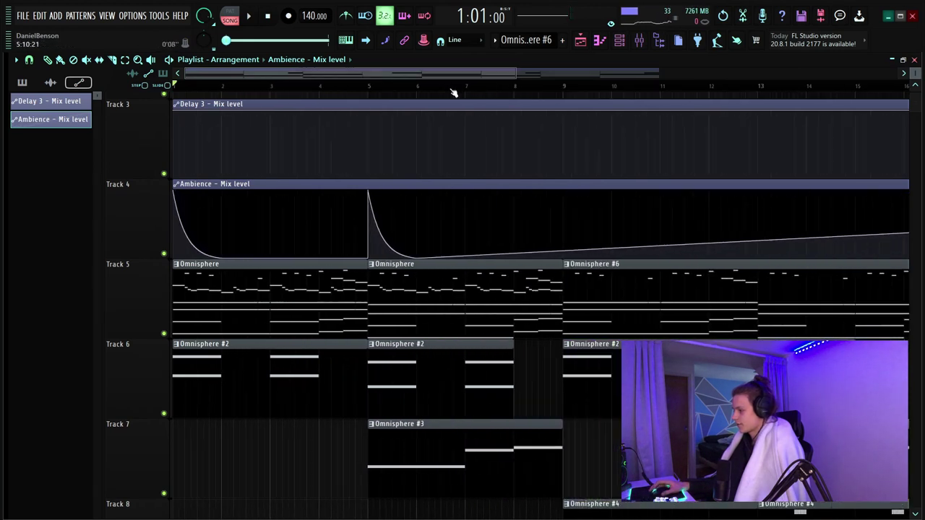
{"action": "left_click_drag", "start_coordinate": [405, 253], "coordinate": [386, 263]}
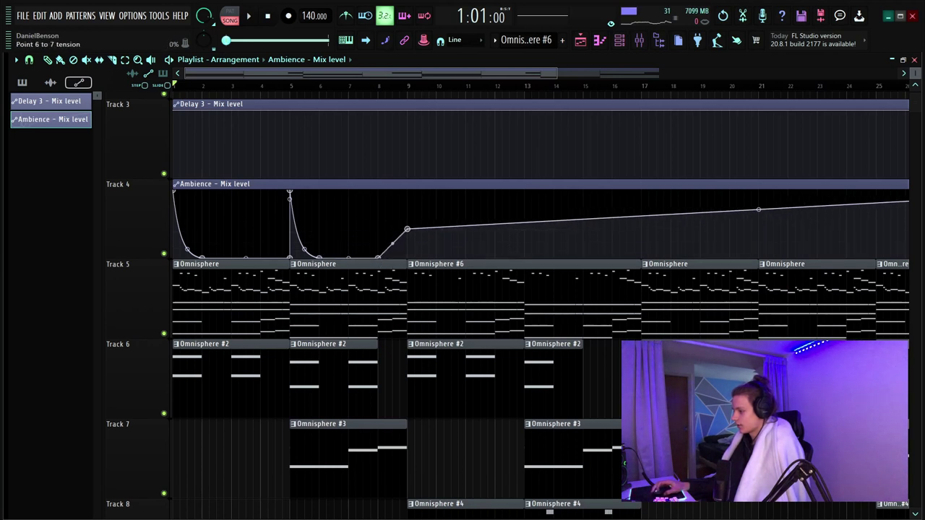
{"action": "left_click_drag", "start_coordinate": [435, 230], "coordinate": [385, 272]}
- Shape the Delay 3 mix level automation to drop to zero early in bar 2, rise partway over bar 5 and drop at bar 6
{"action": "scroll", "coordinate": [422, 90], "scroll_direction": "down", "scroll_amount": 3}
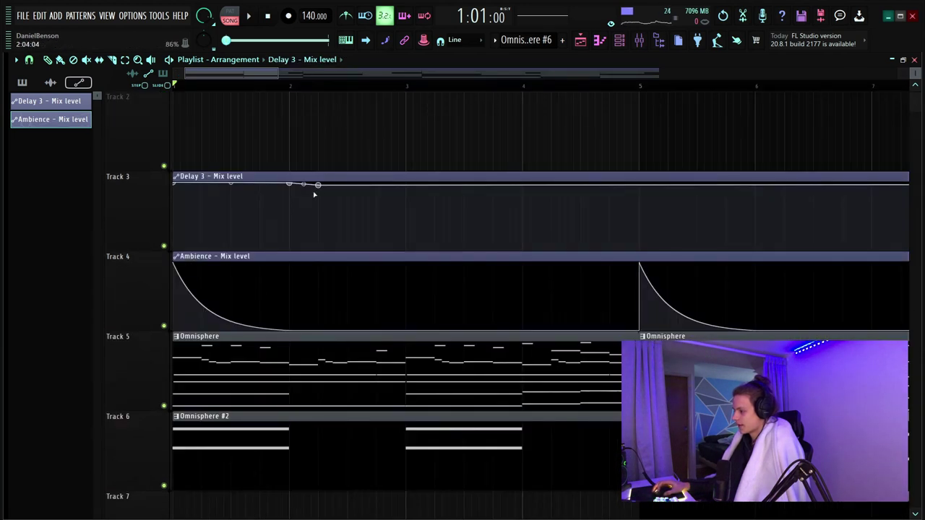
{"action": "left_click_drag", "start_coordinate": [314, 194], "coordinate": [353, 273]}
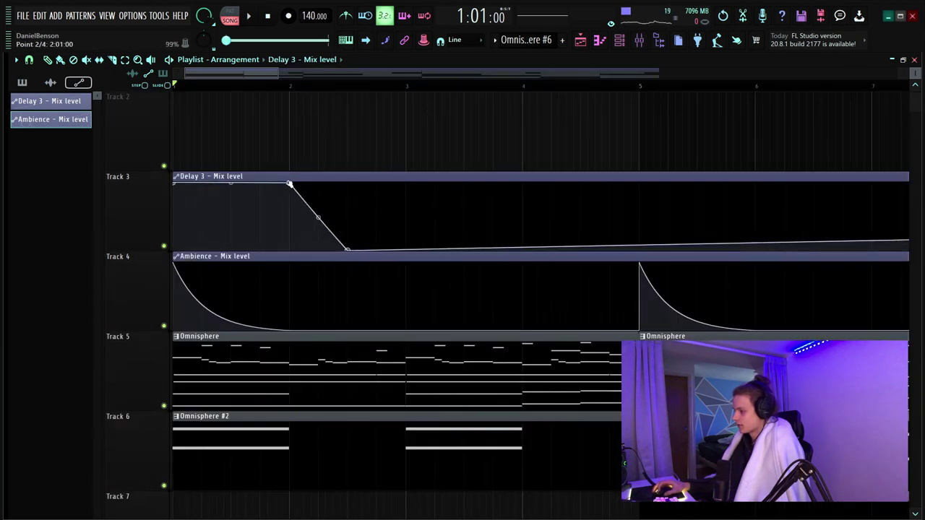
{"action": "key", "text": "space"}
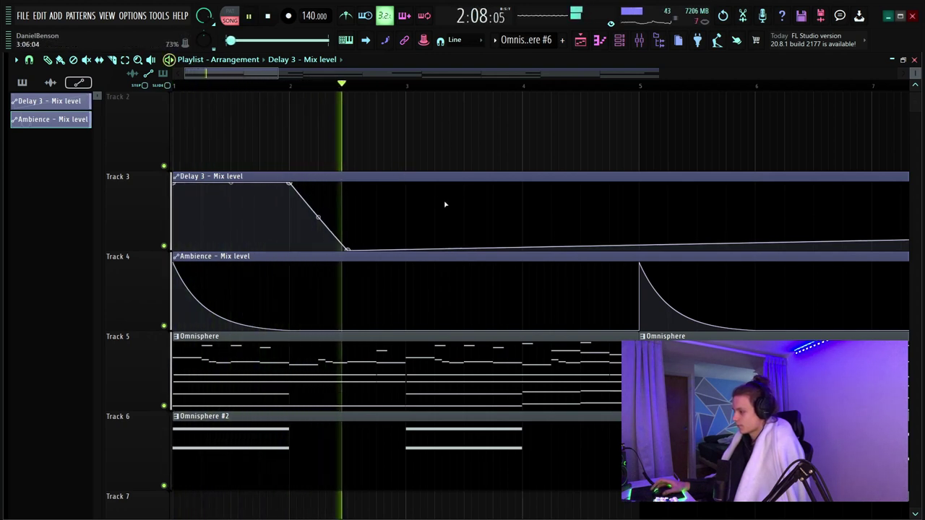
{"action": "left_click", "coordinate": [639, 250]}
{"action": "left_click_drag", "start_coordinate": [755, 242], "coordinate": [755, 222]}
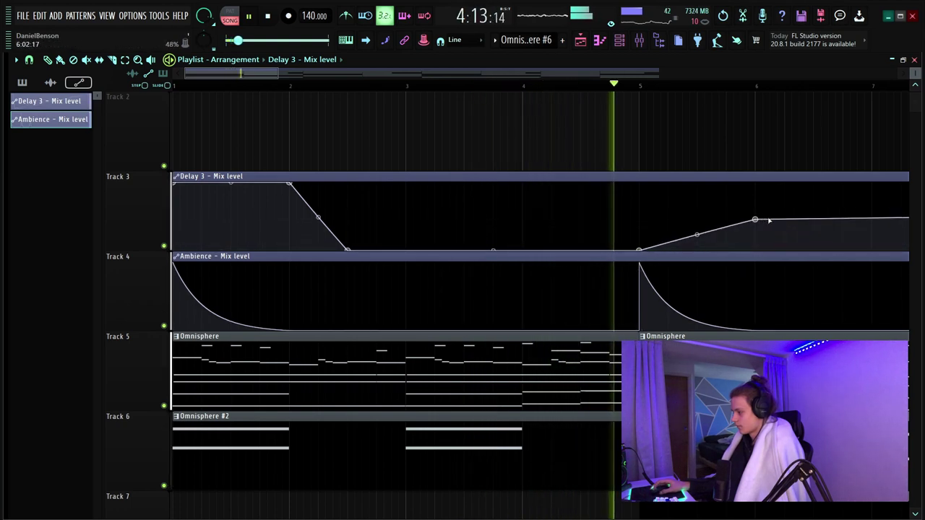
{"action": "left_click", "coordinate": [757, 249]}
{"action": "scroll", "coordinate": [540, 90], "scroll_direction": "down", "scroll_amount": 3}
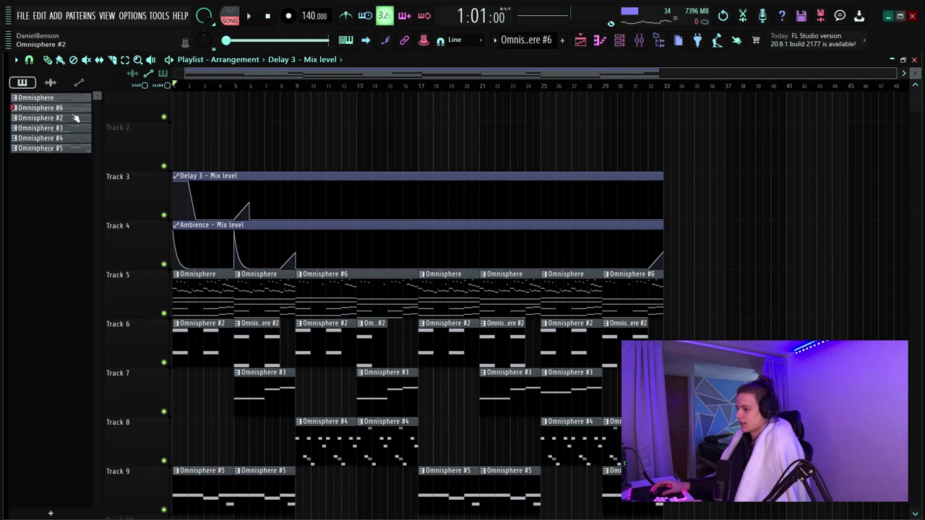
- Place all six Omnisphere patterns as stacked clips at bar 37 from track 5 downward
{"action": "left_click", "coordinate": [44, 98]}
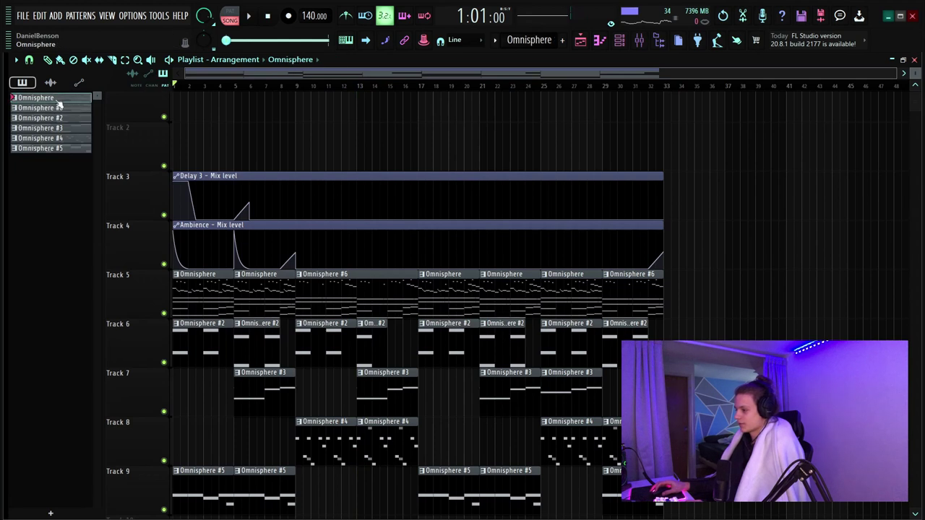
{"action": "left_click", "coordinate": [72, 149], "text": "shift"}
{"action": "left_click_drag", "start_coordinate": [55, 98], "coordinate": [728, 295]}
- Delete the Omnisphere #6 clip at bar 37 and move the four clips below it up one track
{"action": "scroll", "coordinate": [719, 155], "scroll_direction": "down", "scroll_amount": 4}
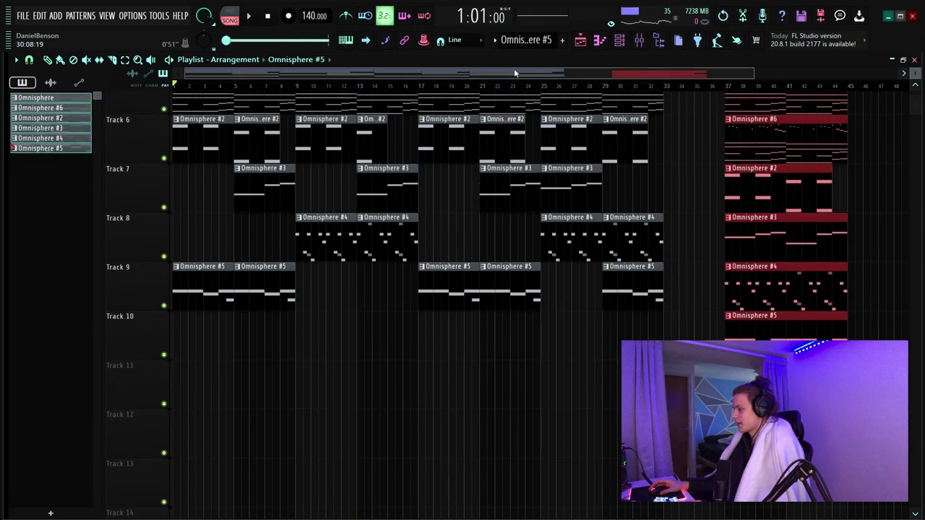
{"action": "scroll", "coordinate": [514, 86], "scroll_direction": "down", "scroll_amount": 2}
{"action": "scroll", "coordinate": [763, 239], "scroll_direction": "up", "scroll_amount": 1}
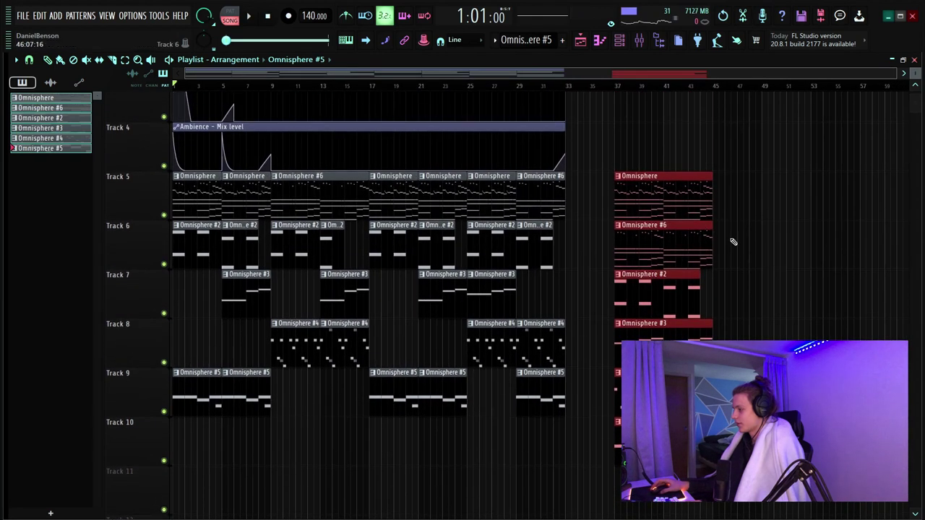
{"action": "right_click", "coordinate": [693, 246]}
{"action": "left_click_drag", "start_coordinate": [728, 284], "coordinate": [619, 397]}
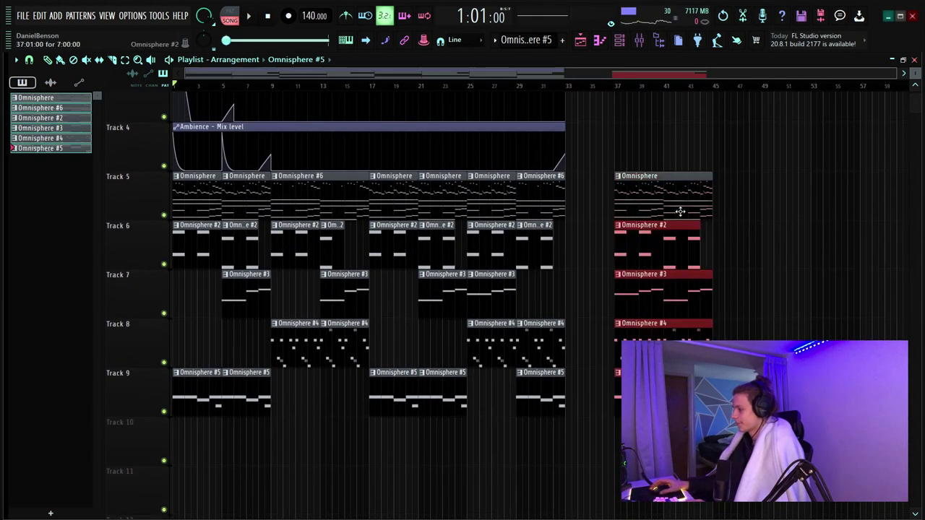
- Stagger the stacked clips after bar 37 so each pattern plays alone, with Omnisphere #2 starting at bar 49
{"action": "left_click_drag", "start_coordinate": [760, 203], "coordinate": [613, 394]}
{"action": "mouse_move", "coordinate": [636, 211]}
{"action": "left_mouse_down"}
{"action": "mouse_move", "coordinate": [824, 218]}
{"action": "mouse_move", "coordinate": [776, 224]}
{"action": "left_mouse_up"}
{"action": "scroll", "coordinate": [689, 89], "scroll_direction": "down", "scroll_amount": 1}
{"action": "left_click_drag", "start_coordinate": [685, 221], "coordinate": [805, 218]}
{"action": "scroll", "coordinate": [695, 93], "scroll_direction": "down", "scroll_amount": 1}
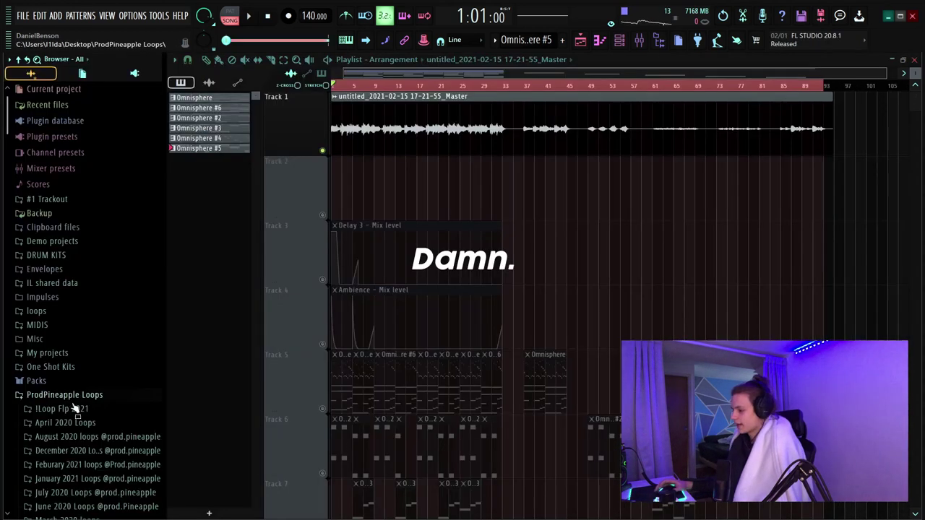
- Collapse the ProdPineapple Loops folder and expand the One Shot Kits folder in the browser
{"action": "scroll", "coordinate": [74, 425], "scroll_direction": "down", "scroll_amount": 5}
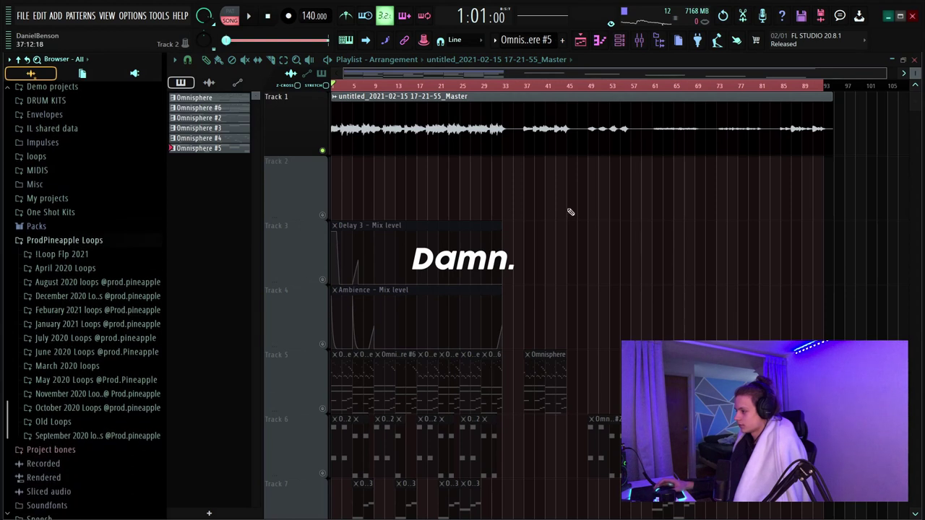
{"action": "left_click", "coordinate": [67, 239]}
{"action": "left_click", "coordinate": [64, 367]}
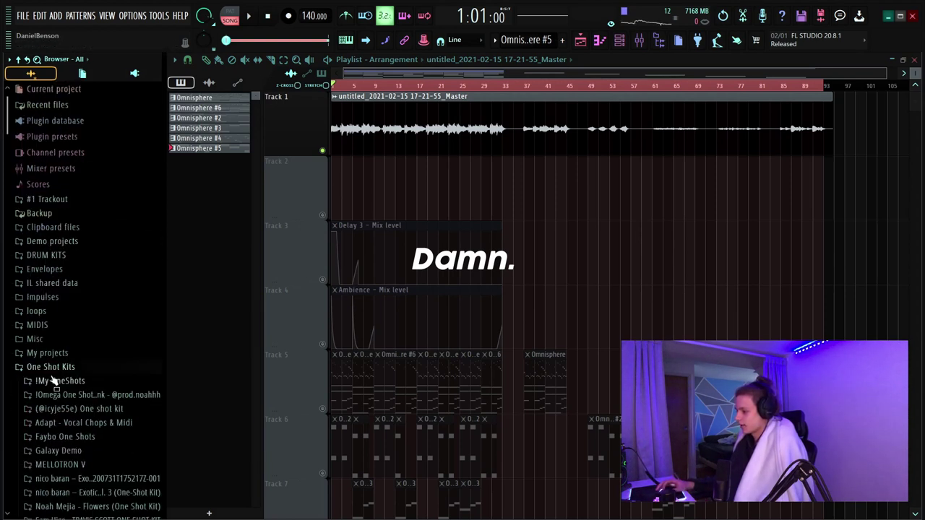